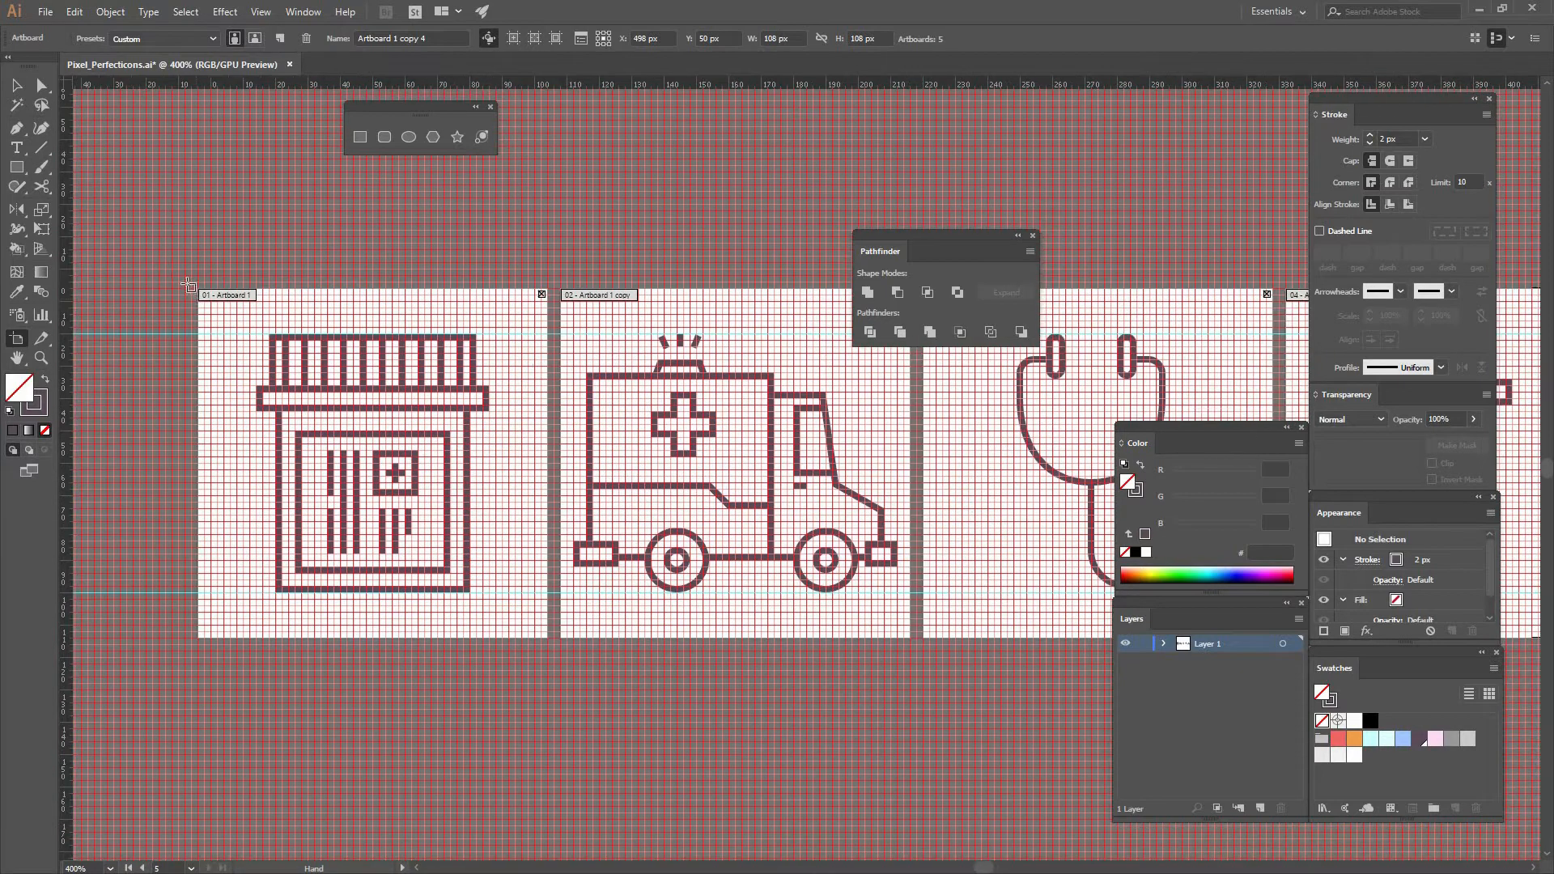
# Step: Draw a new 564 × 114 px artboard that encloses all five icons
pyautogui.moveTo(186, 276); pyautogui.dragTo(1085, 652)
pyautogui.moveTo(1086, 460); pyautogui.dragTo(494, 447)
pyautogui.press('v')
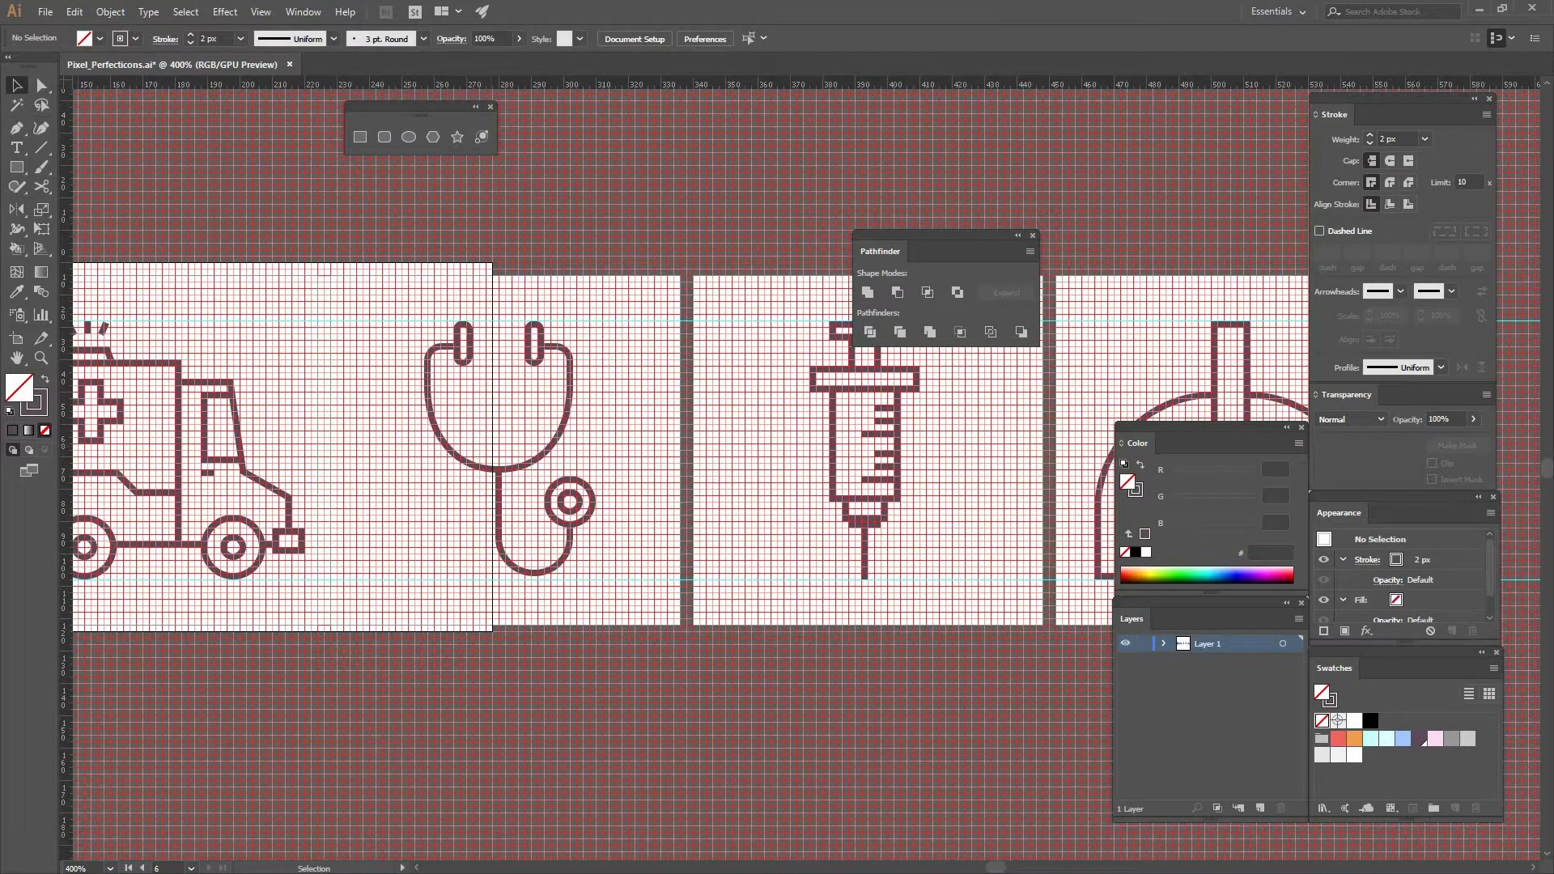
pyautogui.hotkey('shift', 'o')
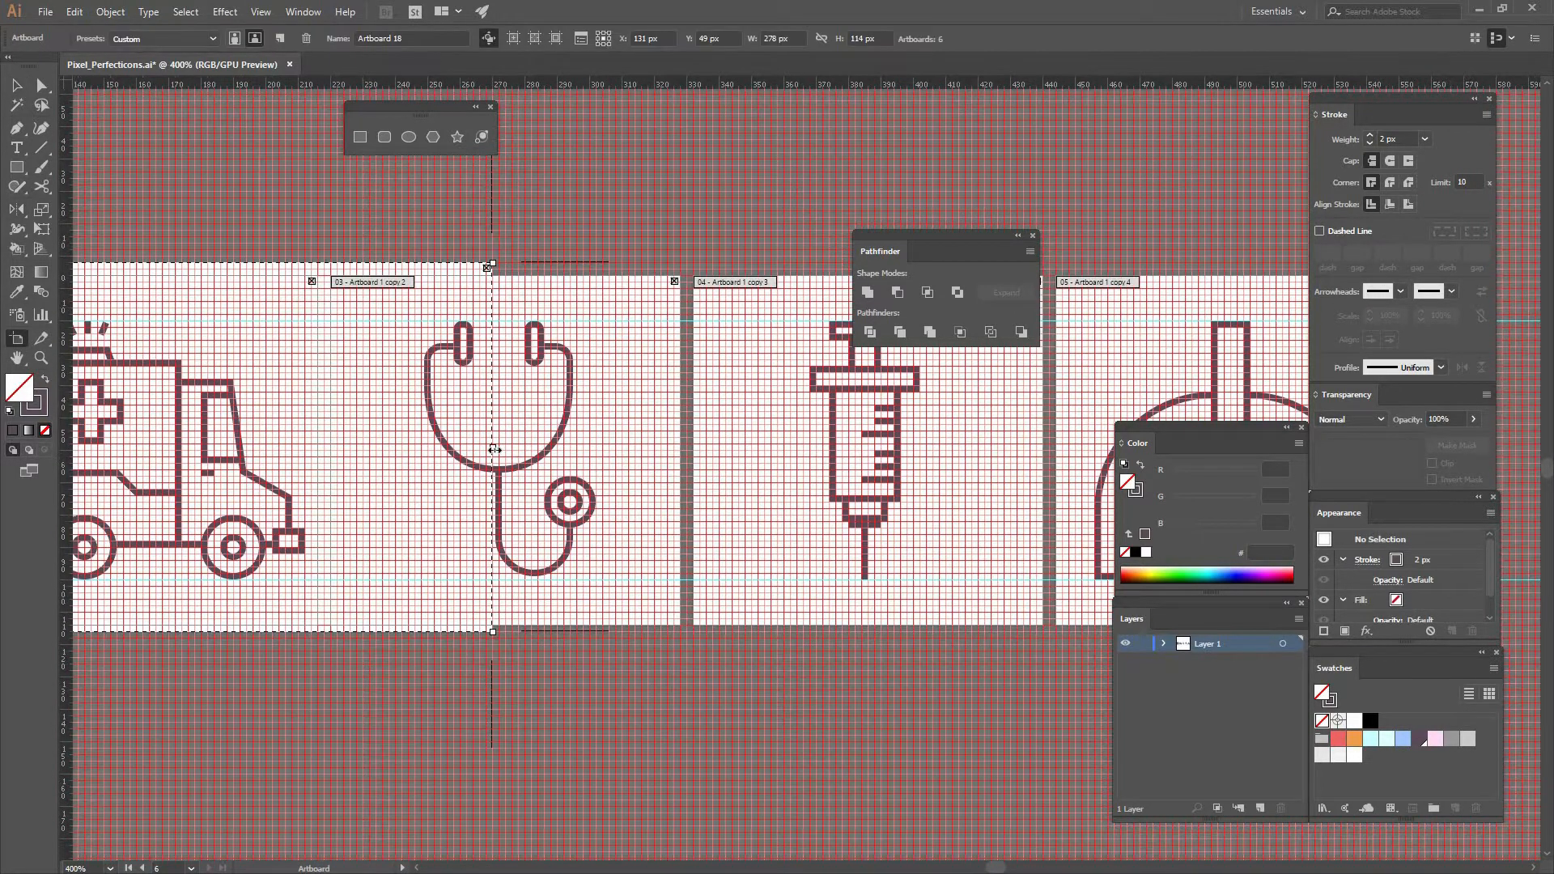
pyautogui.moveTo(773, 464); pyautogui.dragTo(917, 492)
pyautogui.press('v')
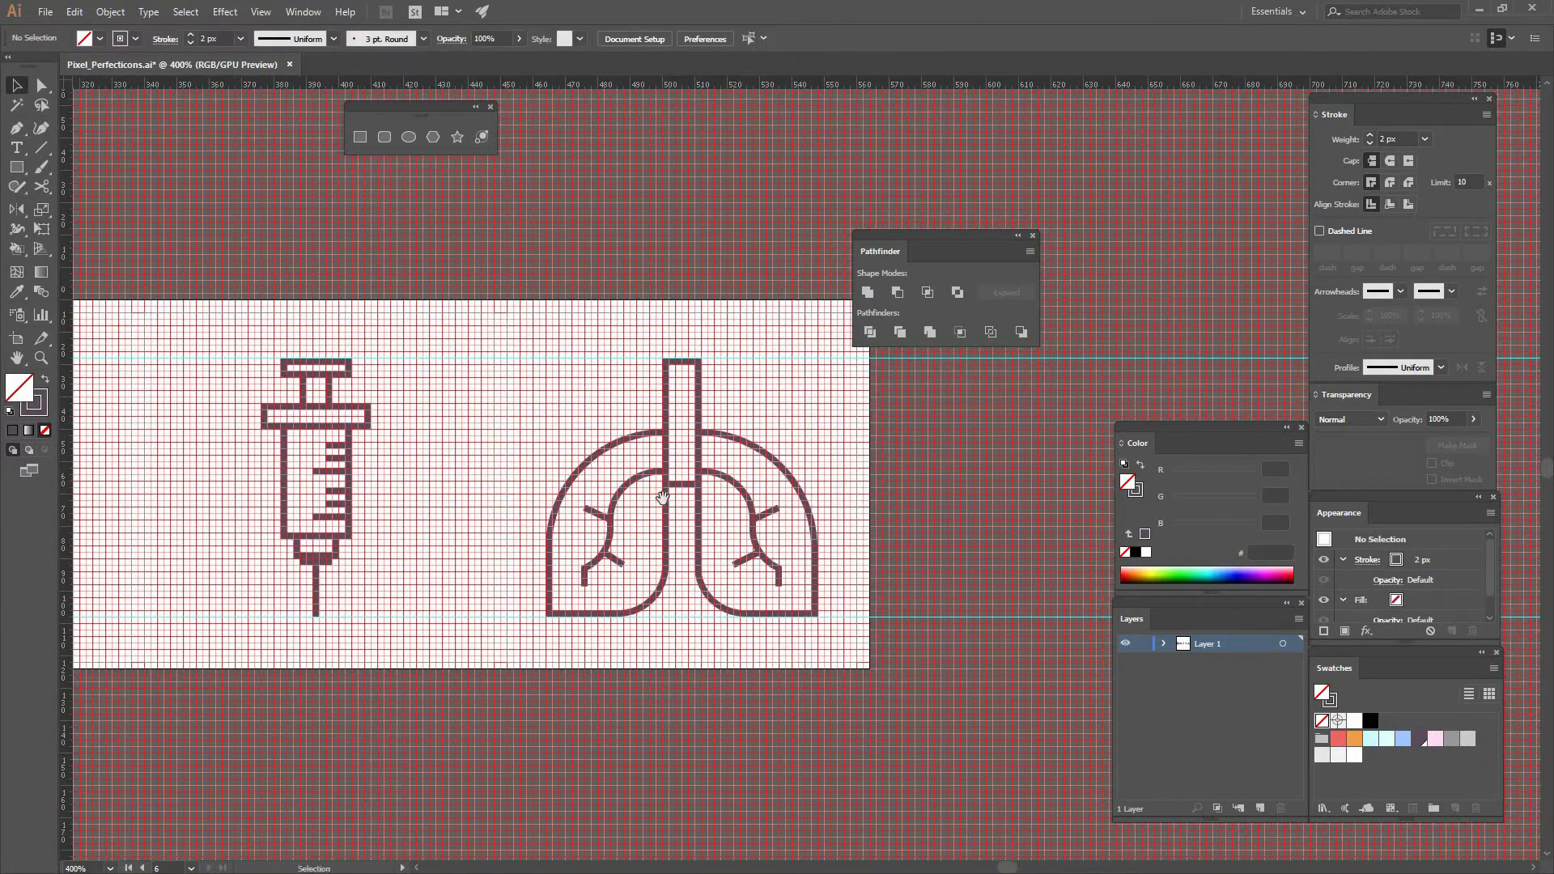
# Step: Preview the five icons on the wide artboard in Save for Web, and close it without exporting
pyautogui.moveTo(468, 570); pyautogui.dragTo(880, 470)
pyautogui.moveTo(401, 445); pyautogui.dragTo(1004, 481)
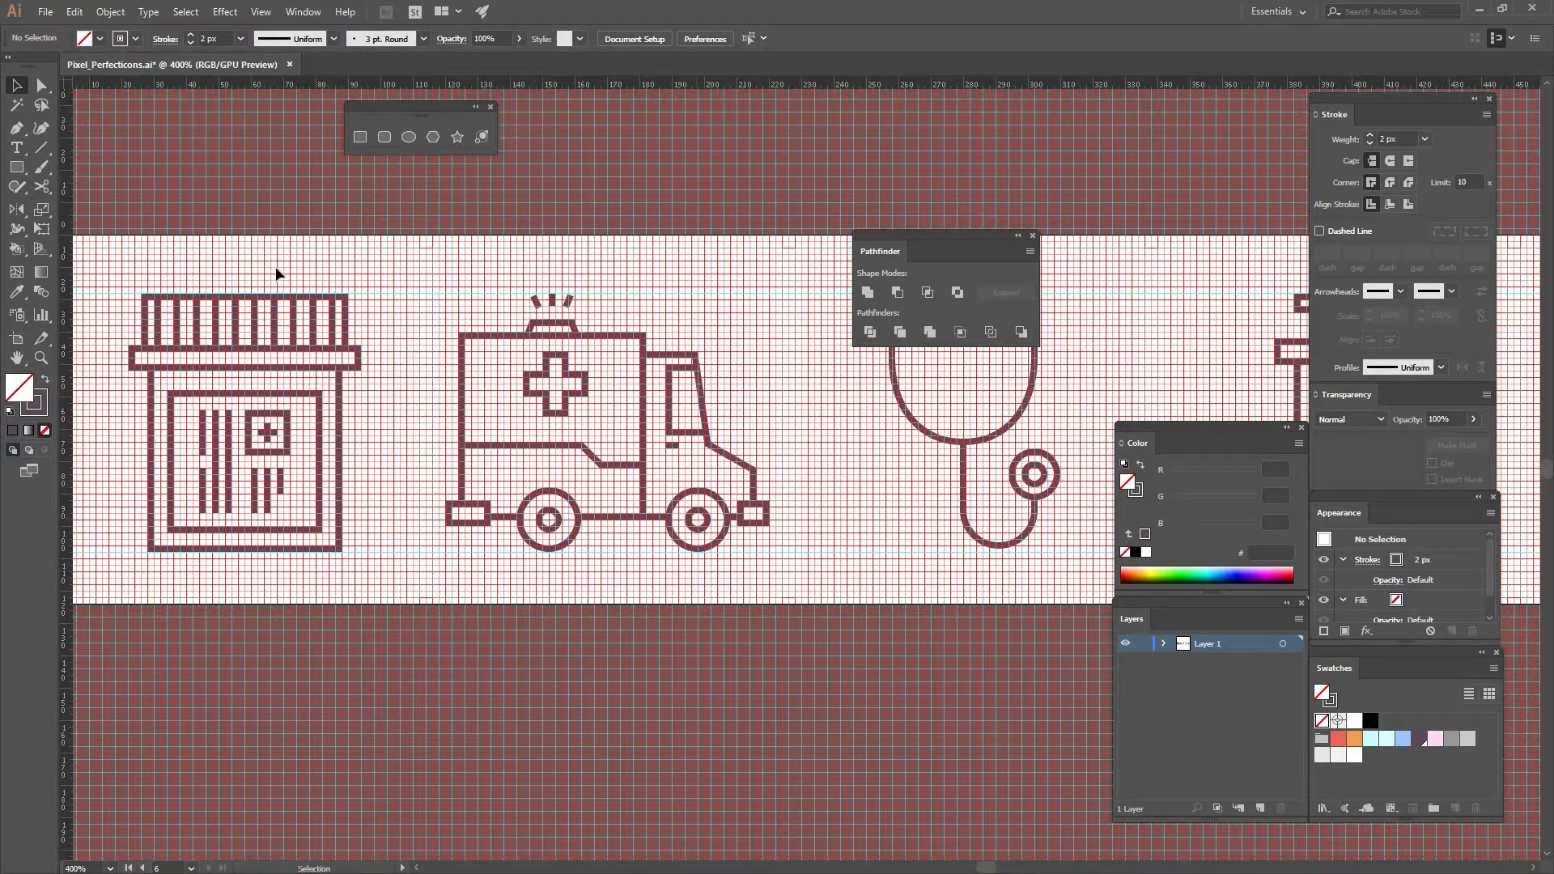
pyautogui.moveTo(265, 271); pyautogui.dragTo(557, 294)
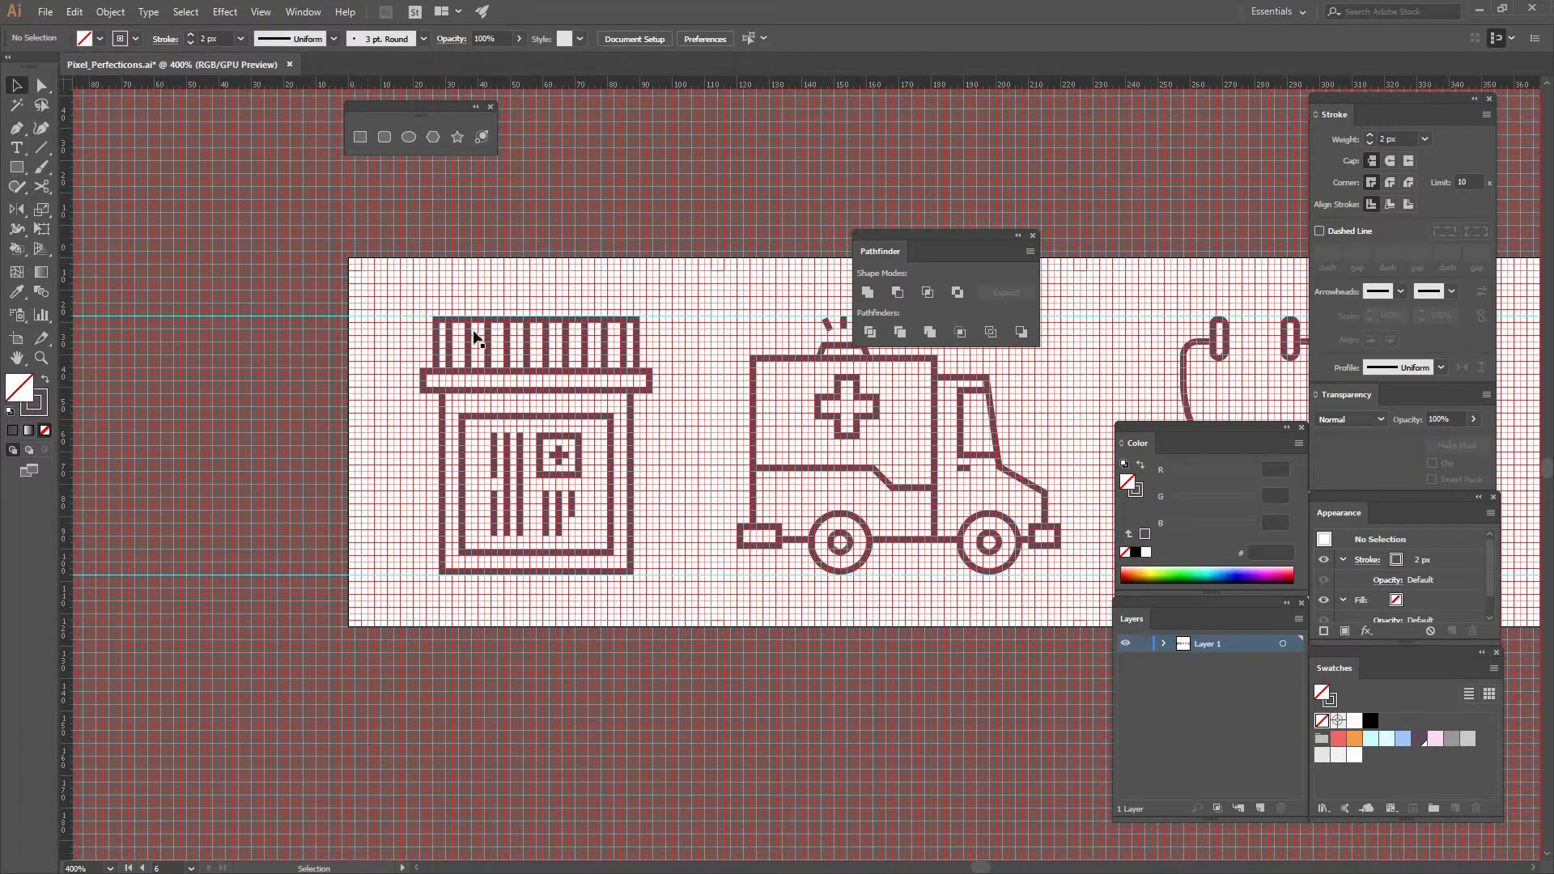
pyautogui.hotkey('ctrl', 'alt', 'shift', 's')
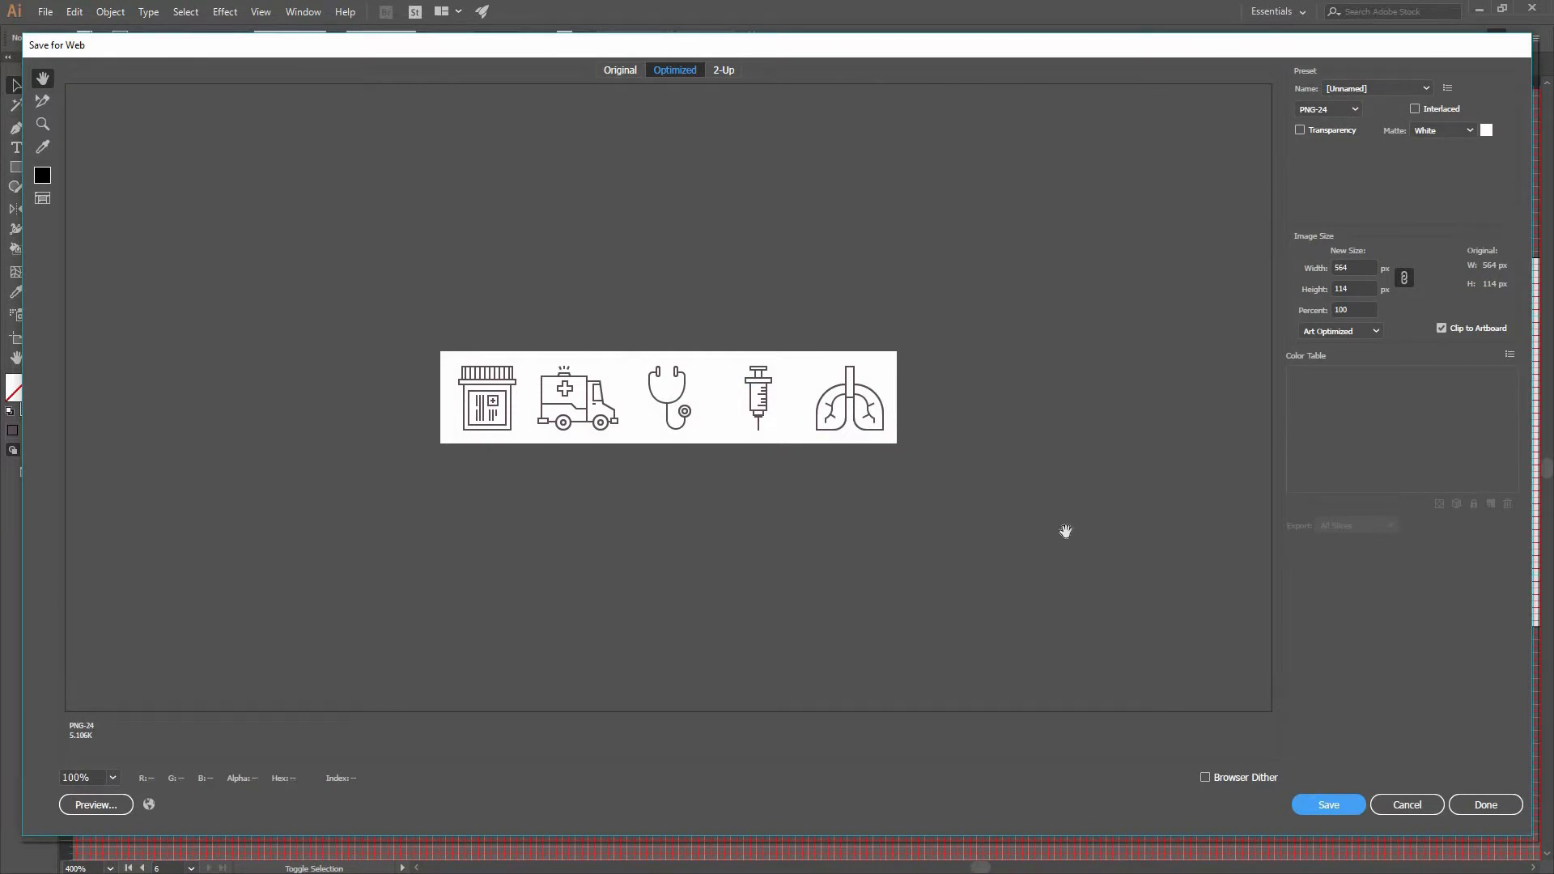
pyautogui.click(1392, 801)
pyautogui.click(16, 340)
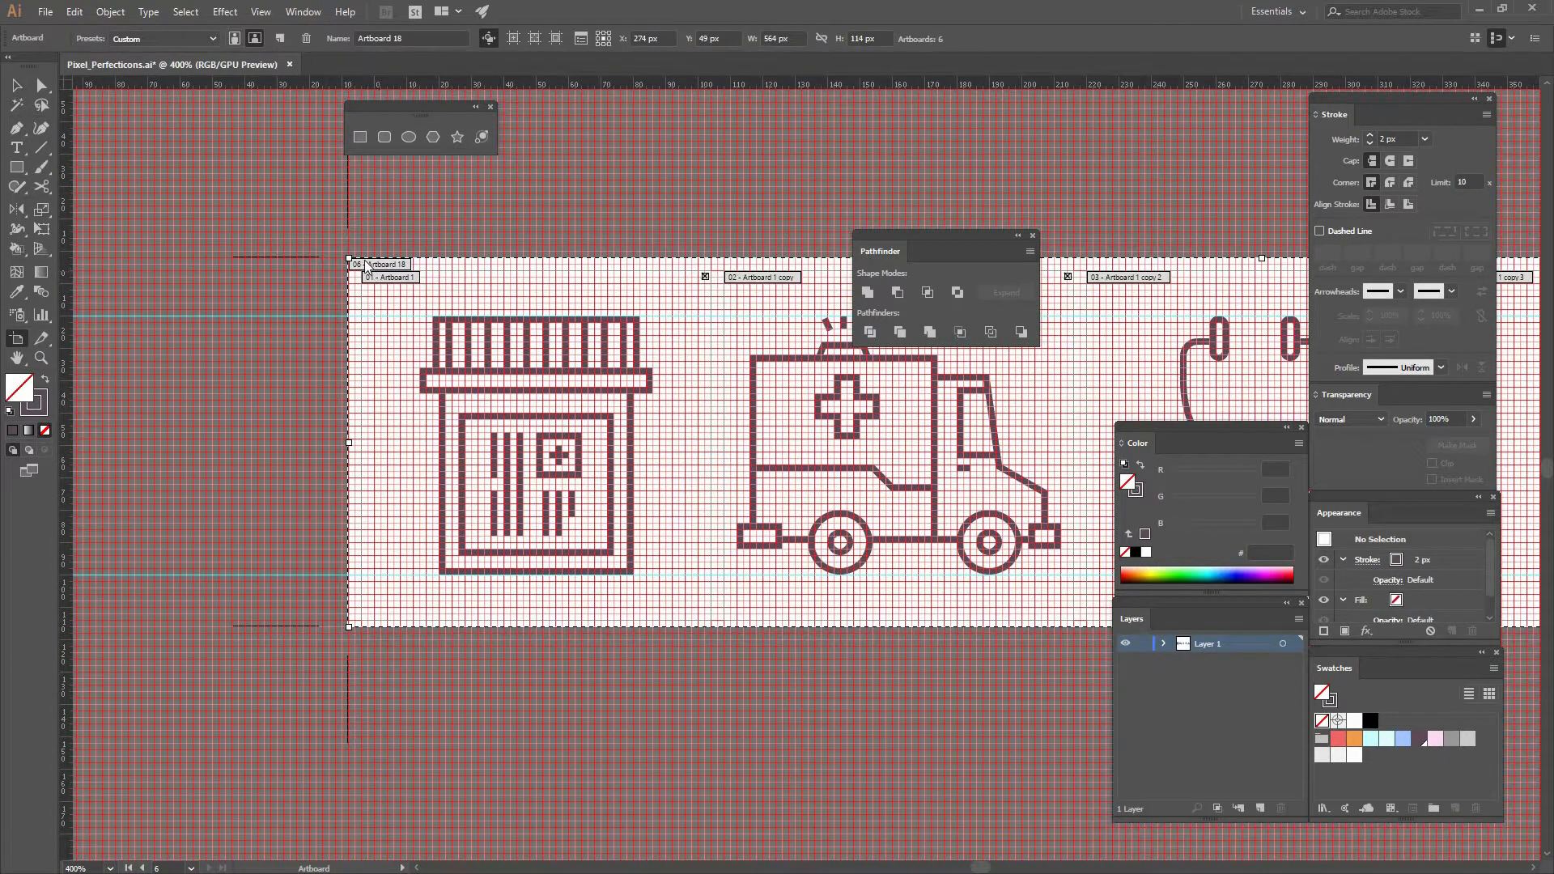
pyautogui.moveTo(364, 264); pyautogui.dragTo(403, 596)
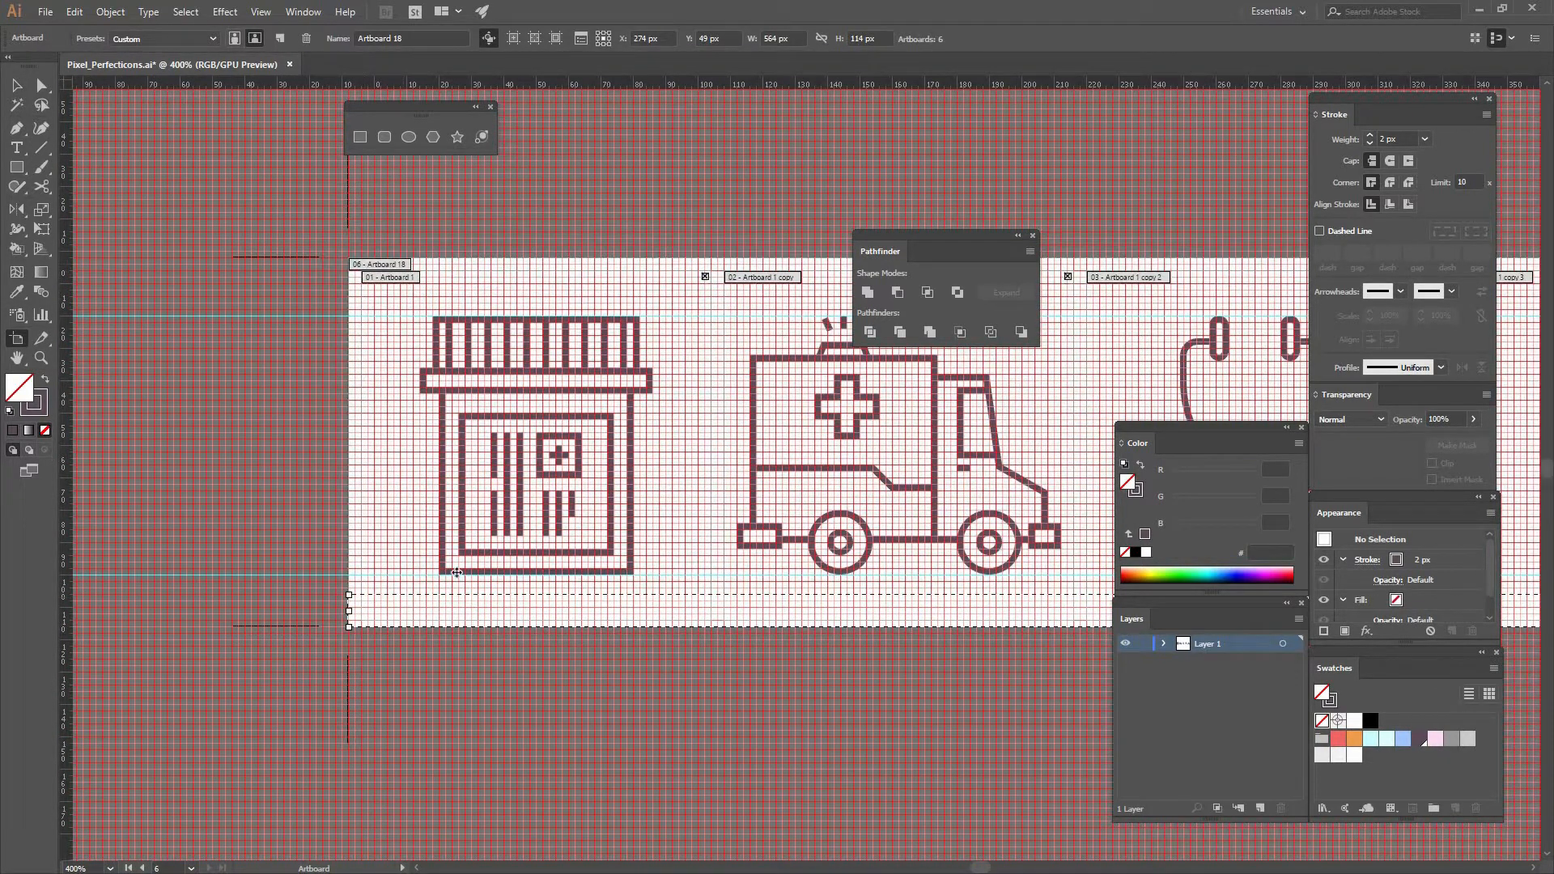
pyautogui.press('Escape')
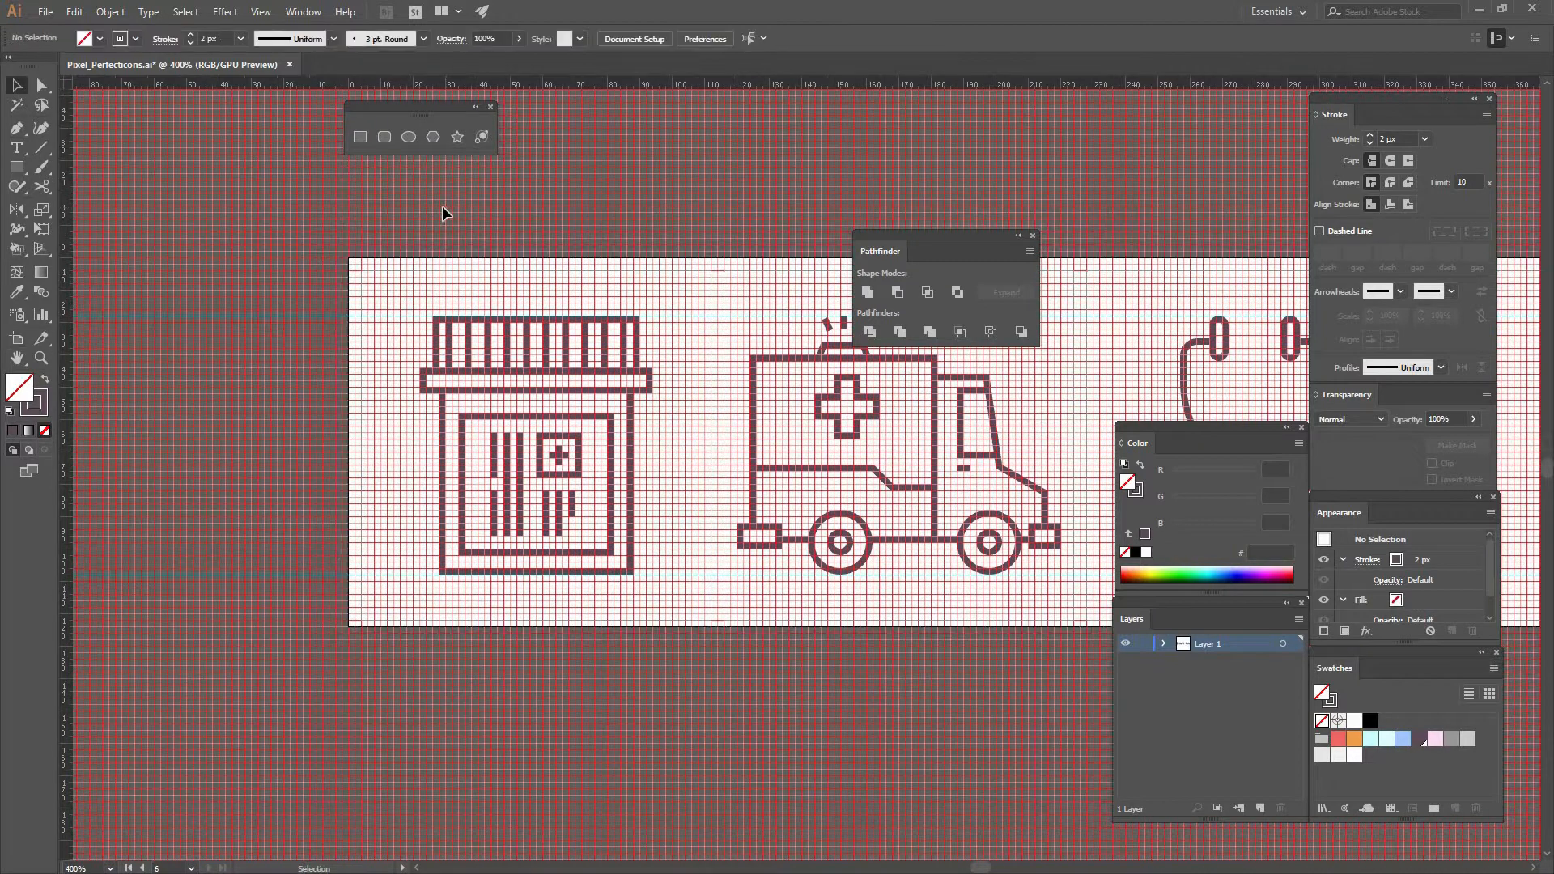
# Step: Select all five icons and apply Expand Appearance to them
pyautogui.hotkey('ctrl', '-')
pyautogui.hotkey('ctrl', '-')
pyautogui.hscroll(5, 1026, 560)
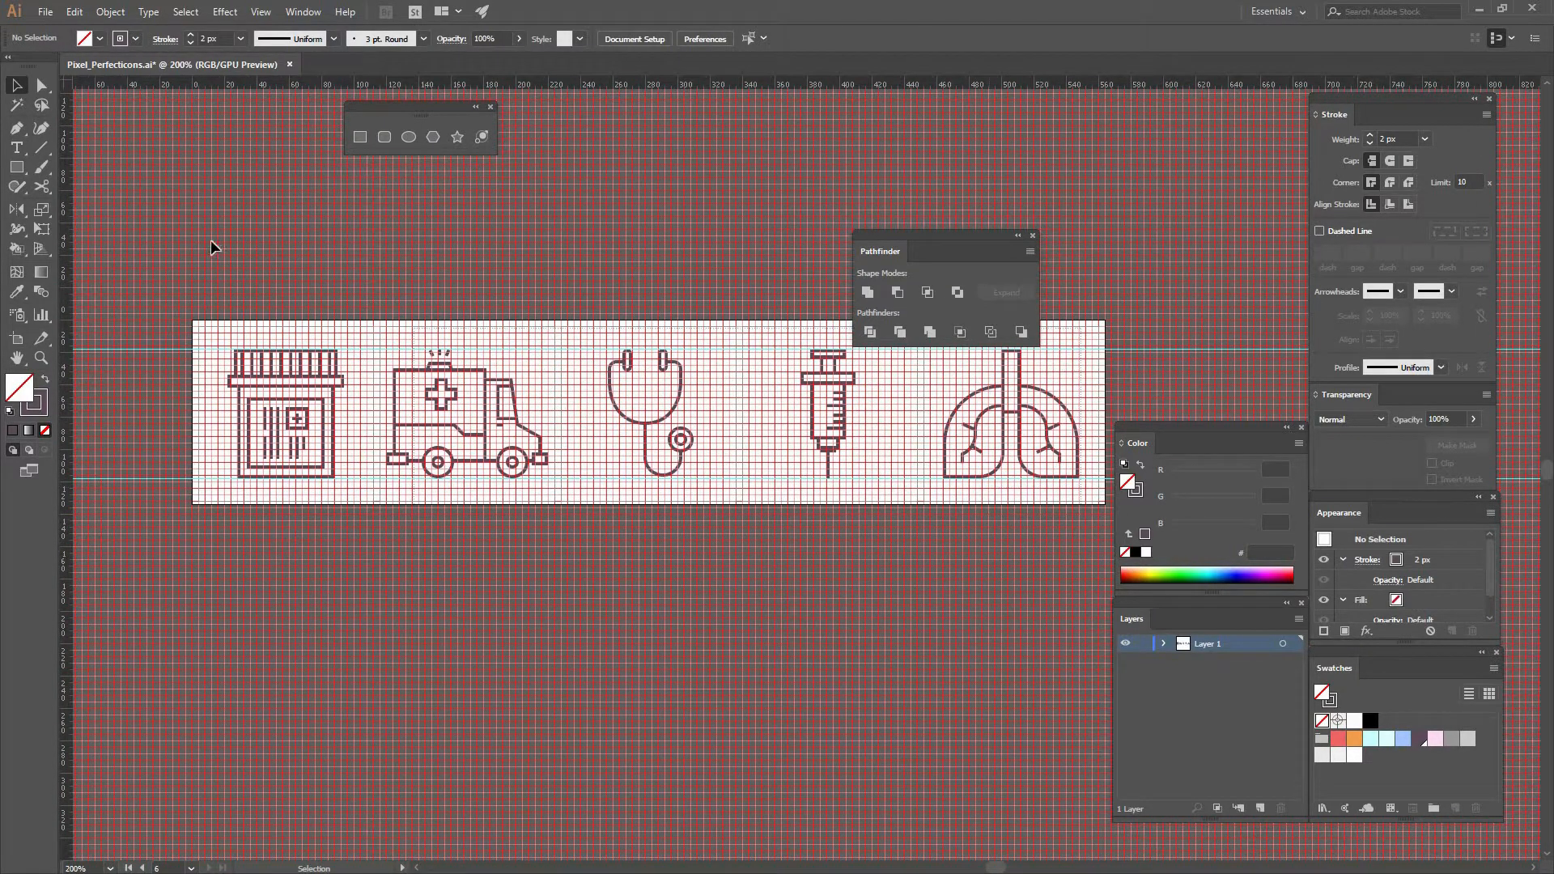
pyautogui.hotkey('ctrl', 'a')
pyautogui.click(110, 11)
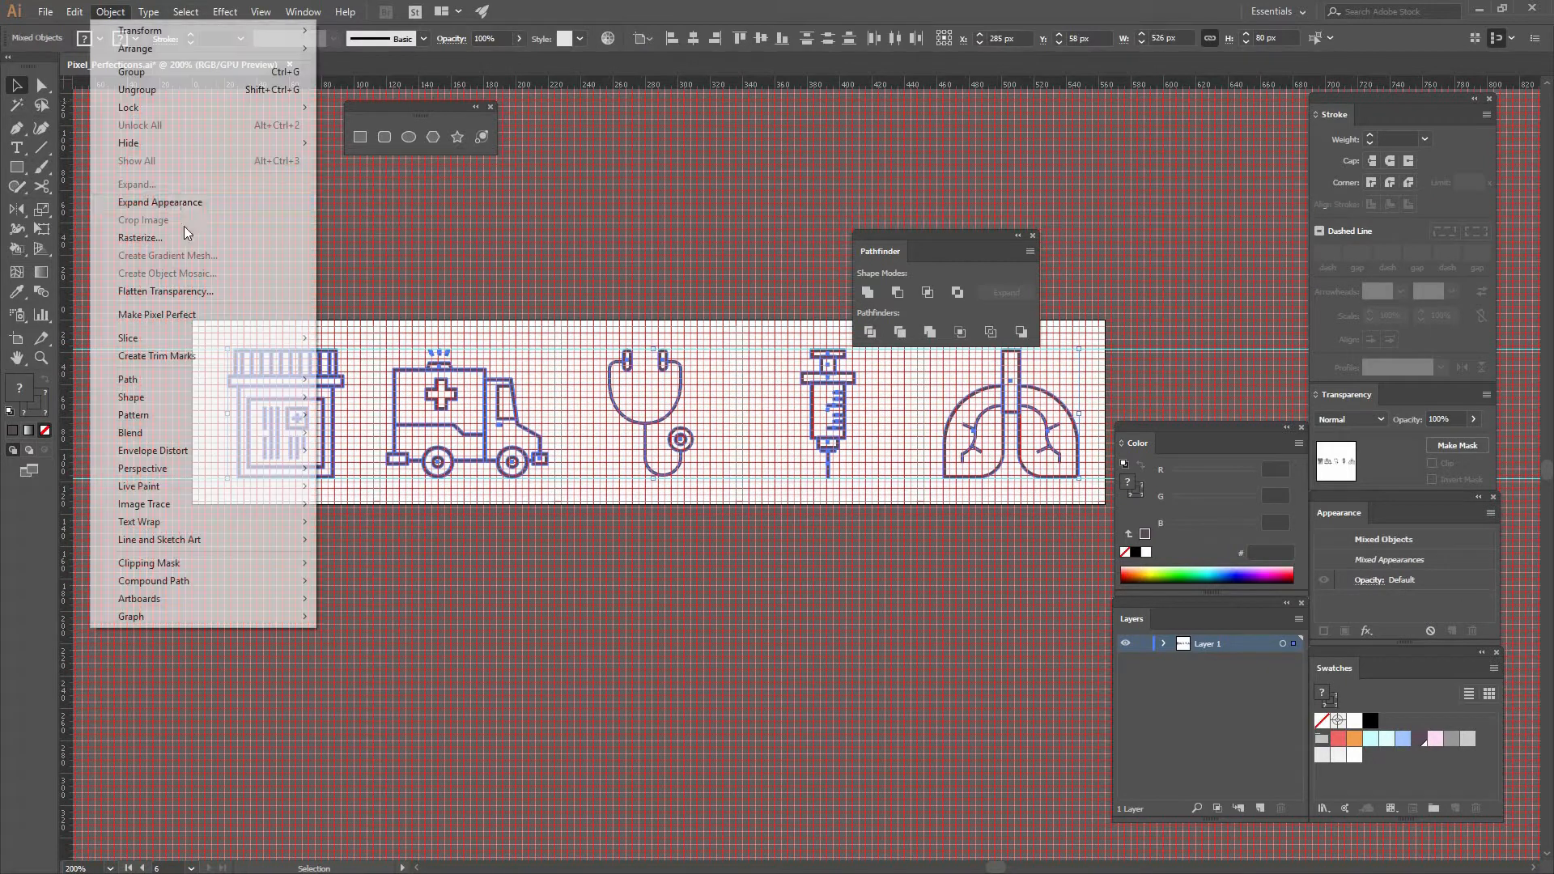
pyautogui.click(189, 203)
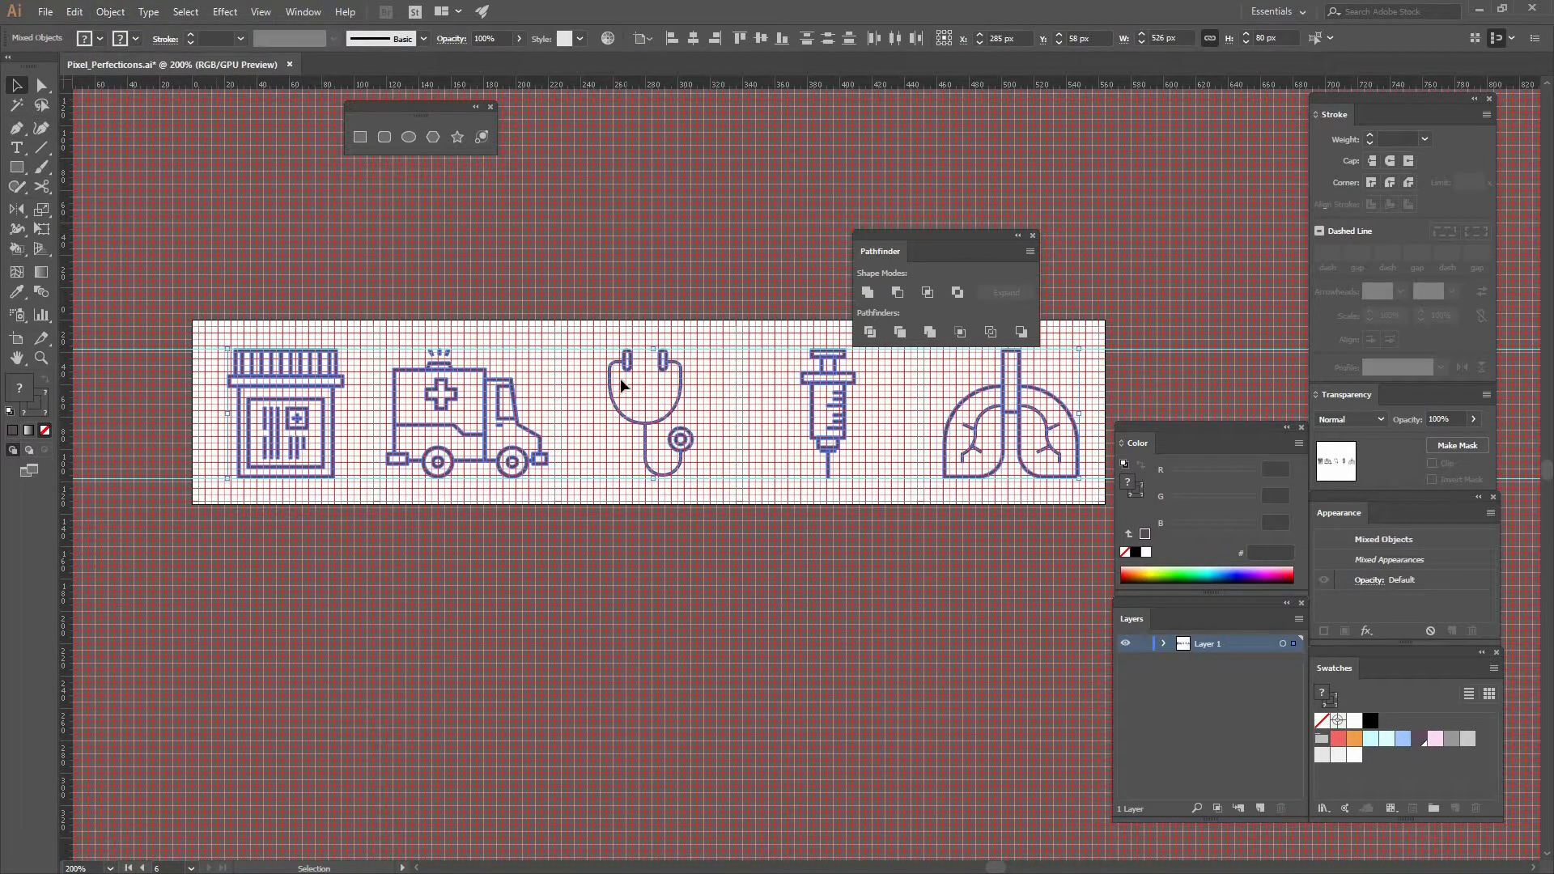
# Step: Expand the fills and strokes of the whole stethoscope icon
pyautogui.hotkey('ctrl', '+')
pyautogui.hotkey('ctrl', '+')
pyautogui.hotkey('ctrl', '+')
pyautogui.hotkey('ctrl', '+')
pyautogui.moveTo(584, 449); pyautogui.dragTo(377, 420)
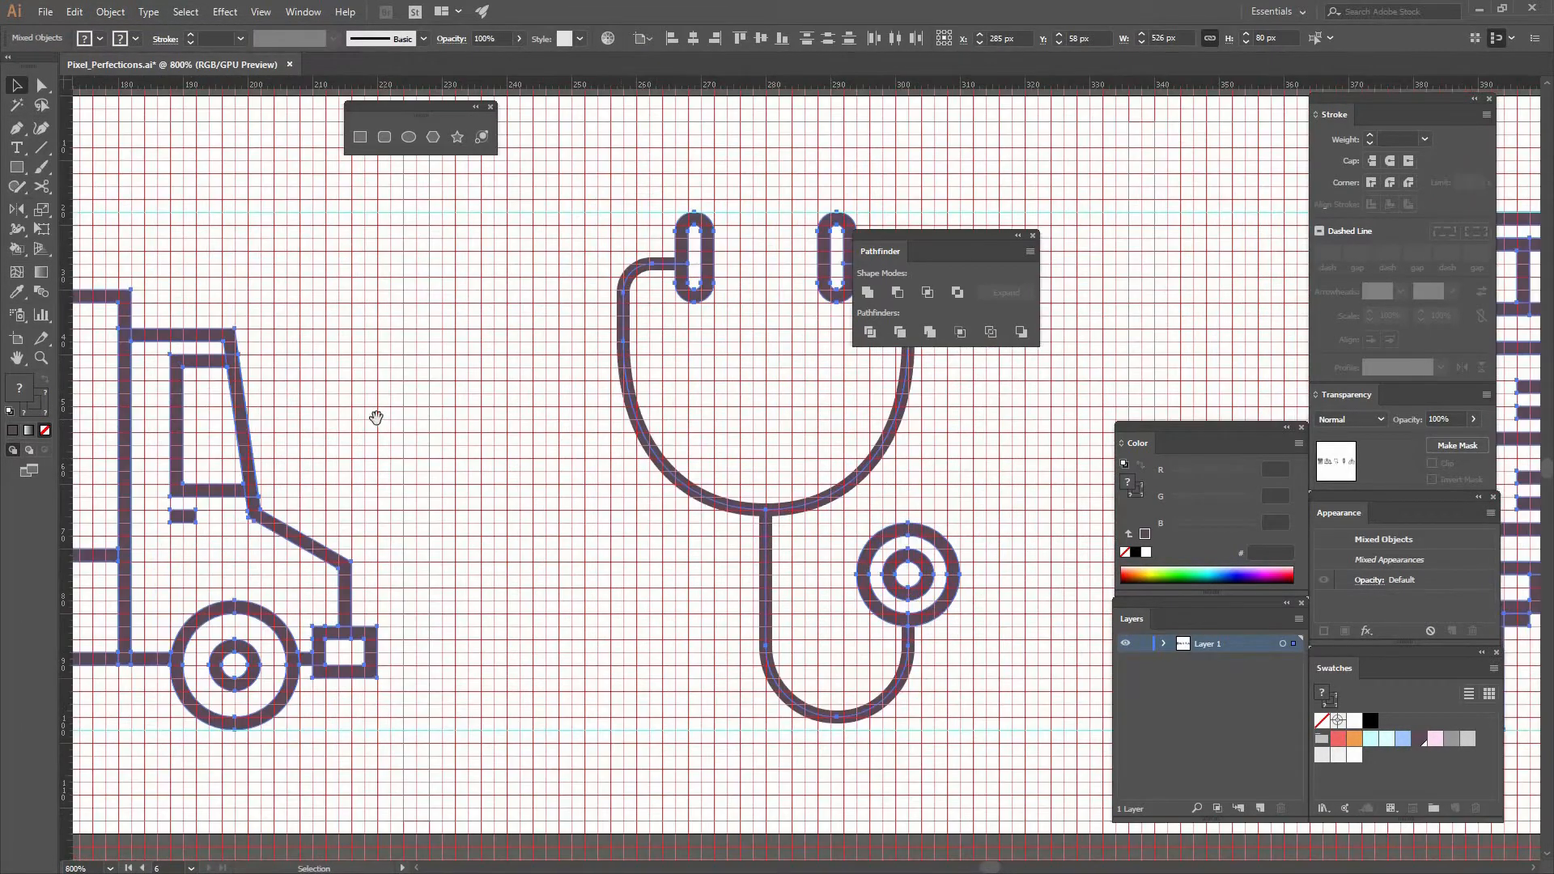
pyautogui.moveTo(746, 449); pyautogui.dragTo(705, 444)
pyautogui.moveTo(707, 655); pyautogui.dragTo(348, 196)
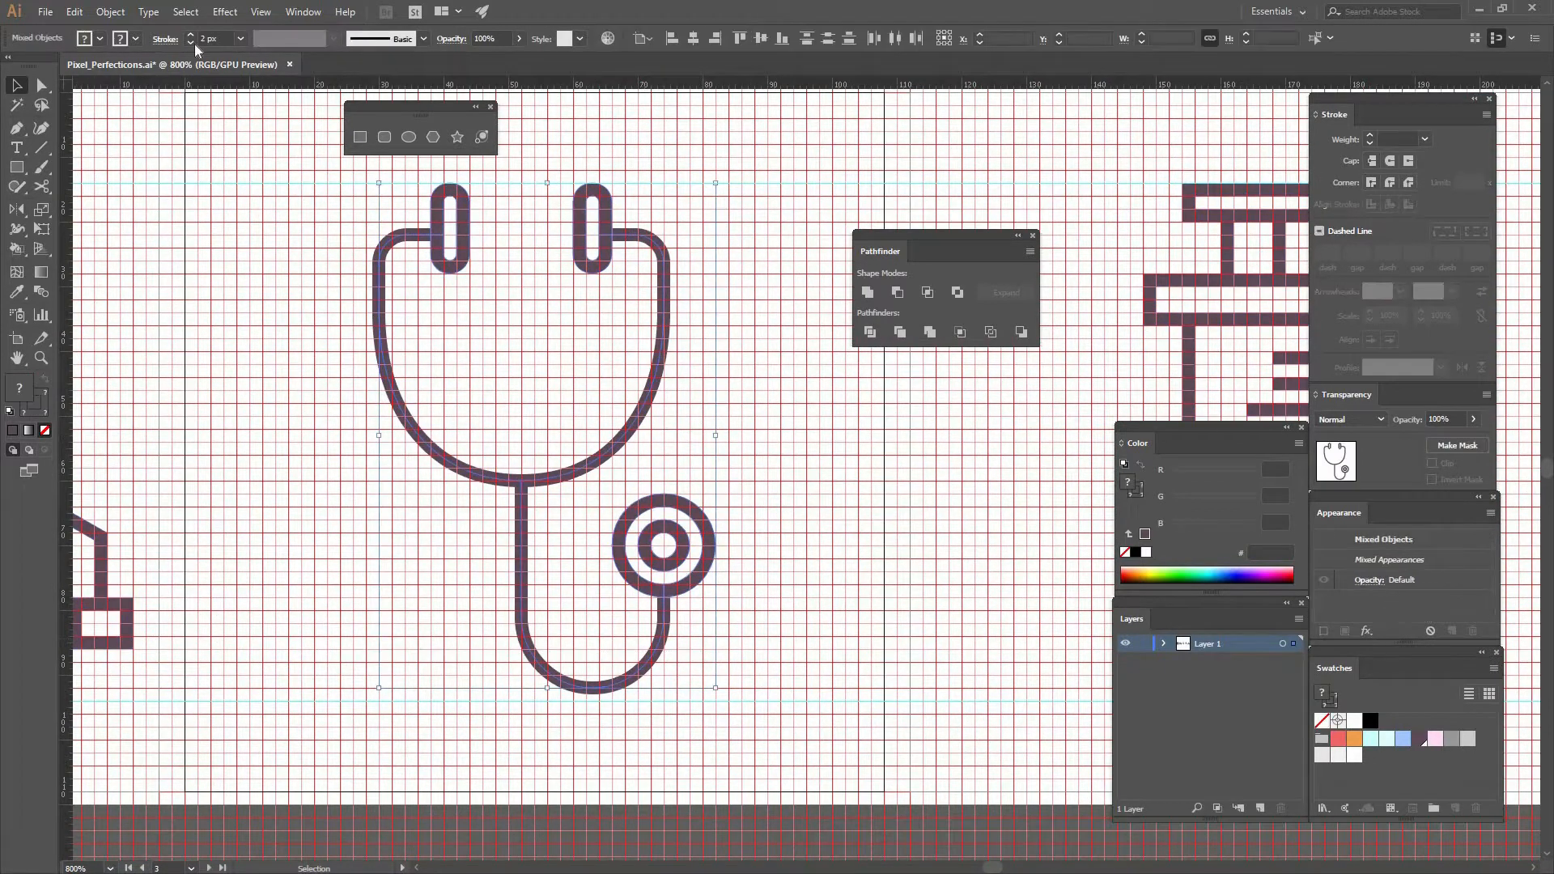
pyautogui.click(110, 11)
pyautogui.click(133, 188)
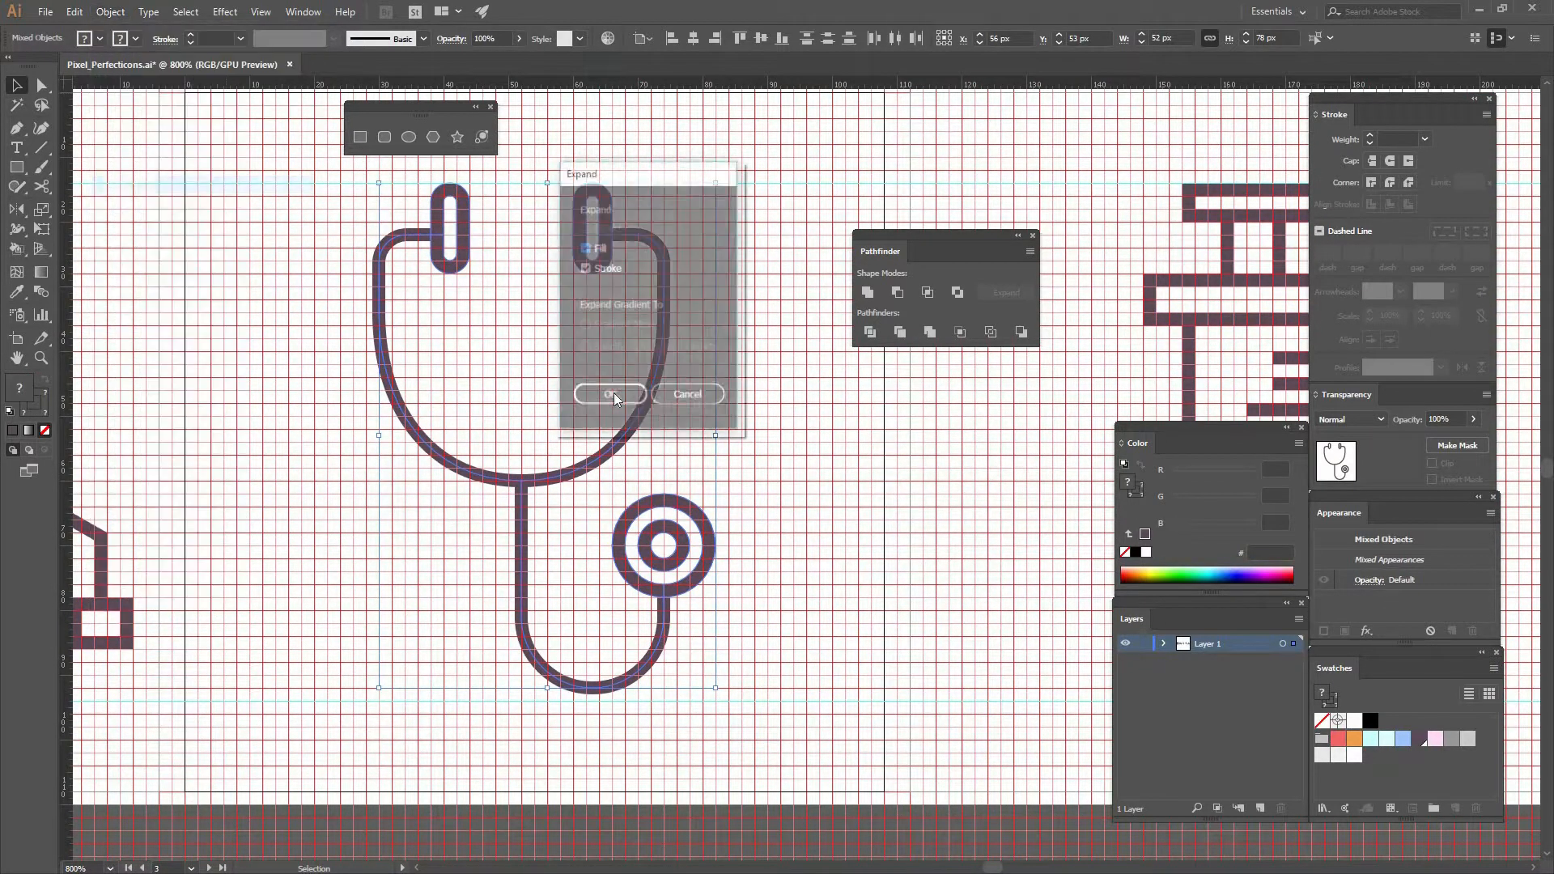
pyautogui.press('Return')
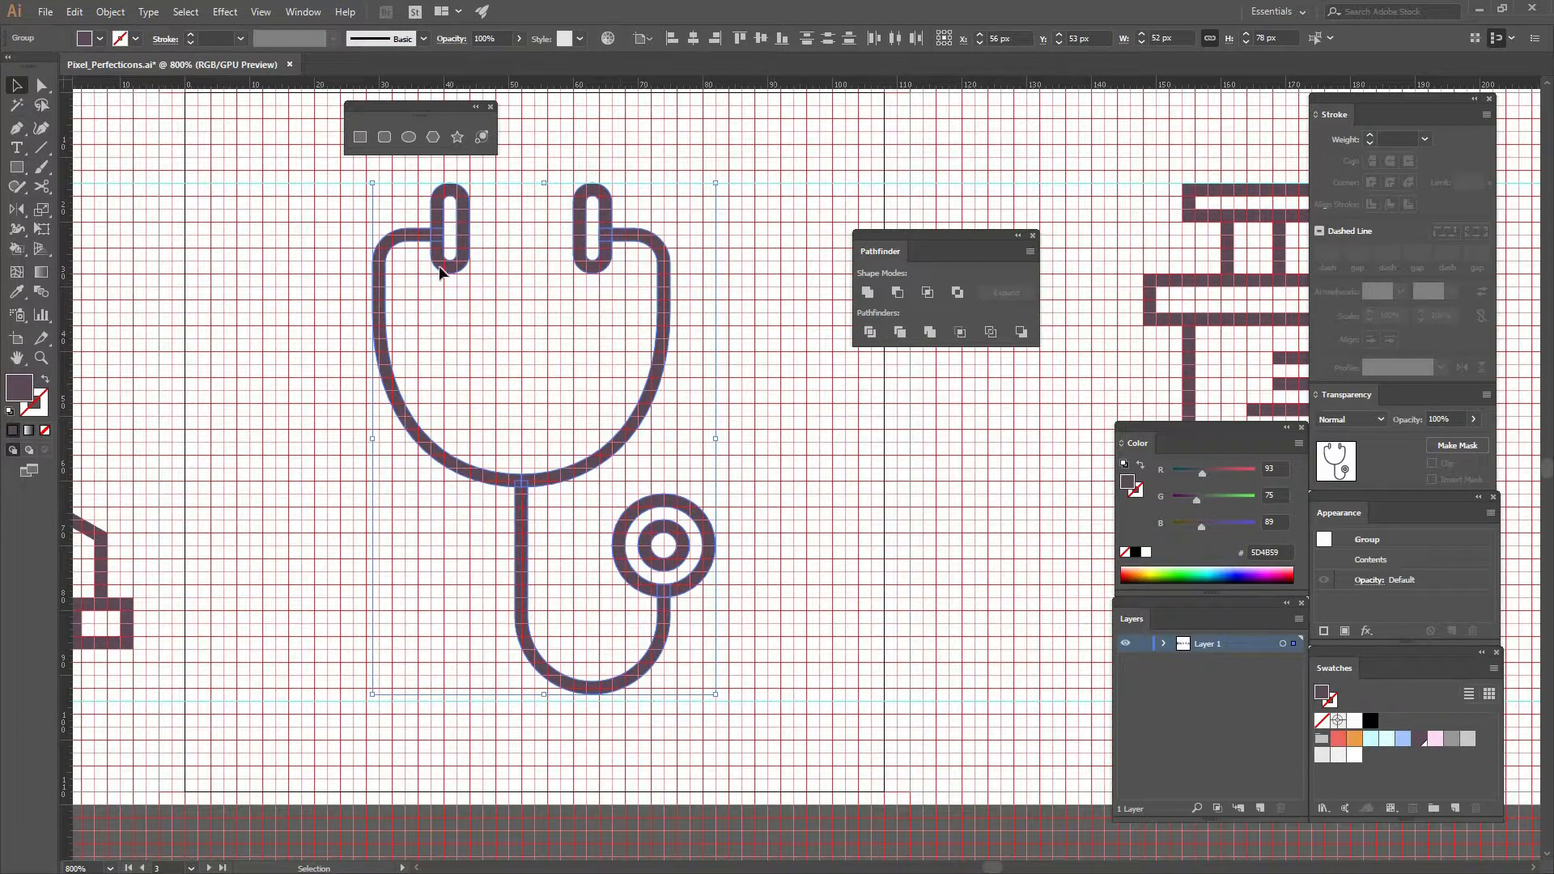
# Step: Unite the stethoscope's expanded shapes, test-move the result and undo the move
pyautogui.click(867, 292)
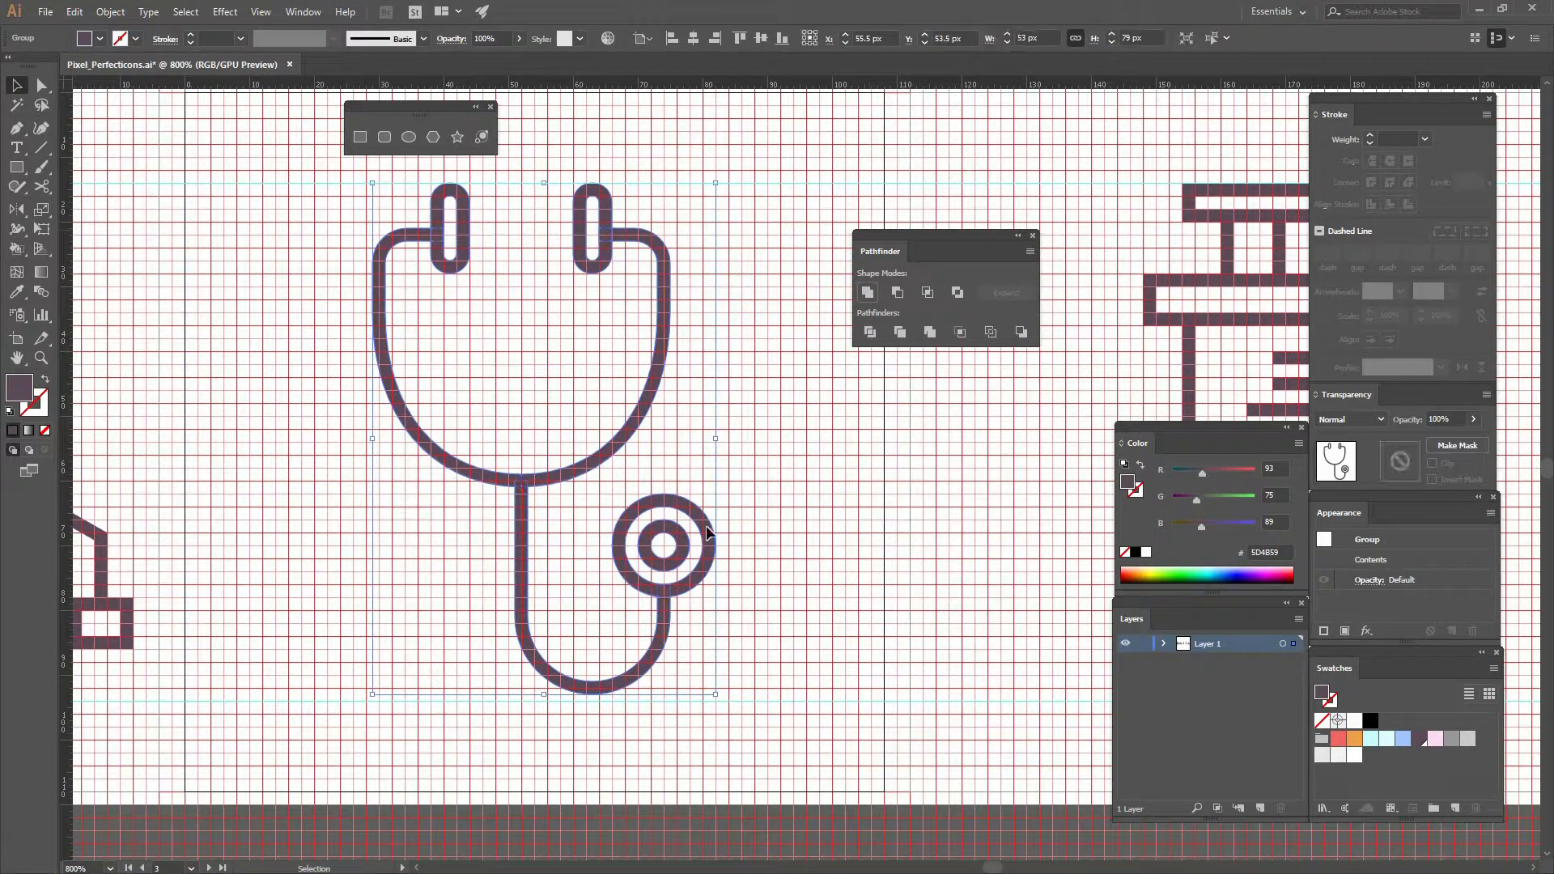
pyautogui.click(798, 394)
pyautogui.moveTo(704, 534); pyautogui.dragTo(808, 385)
pyautogui.hotkey('ctrl', 'z')
# Step: Unite all shapes of the syringe icon, test-move the result and undo the move
pyautogui.moveTo(1059, 565); pyautogui.dragTo(297, 550)
pyautogui.click(536, 471)
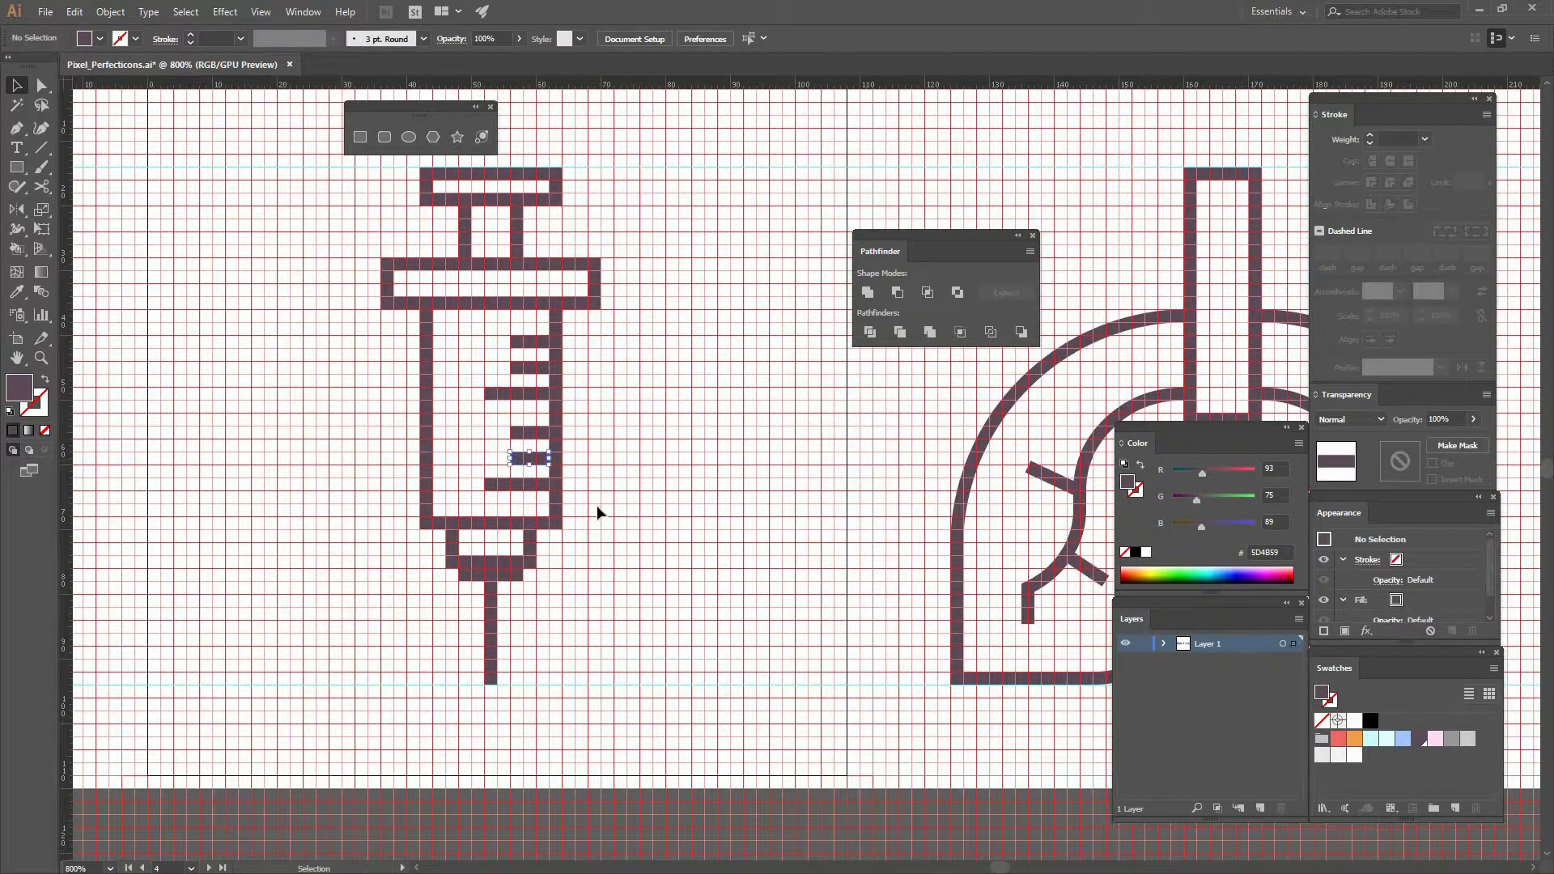
pyautogui.moveTo(599, 630); pyautogui.dragTo(284, 167)
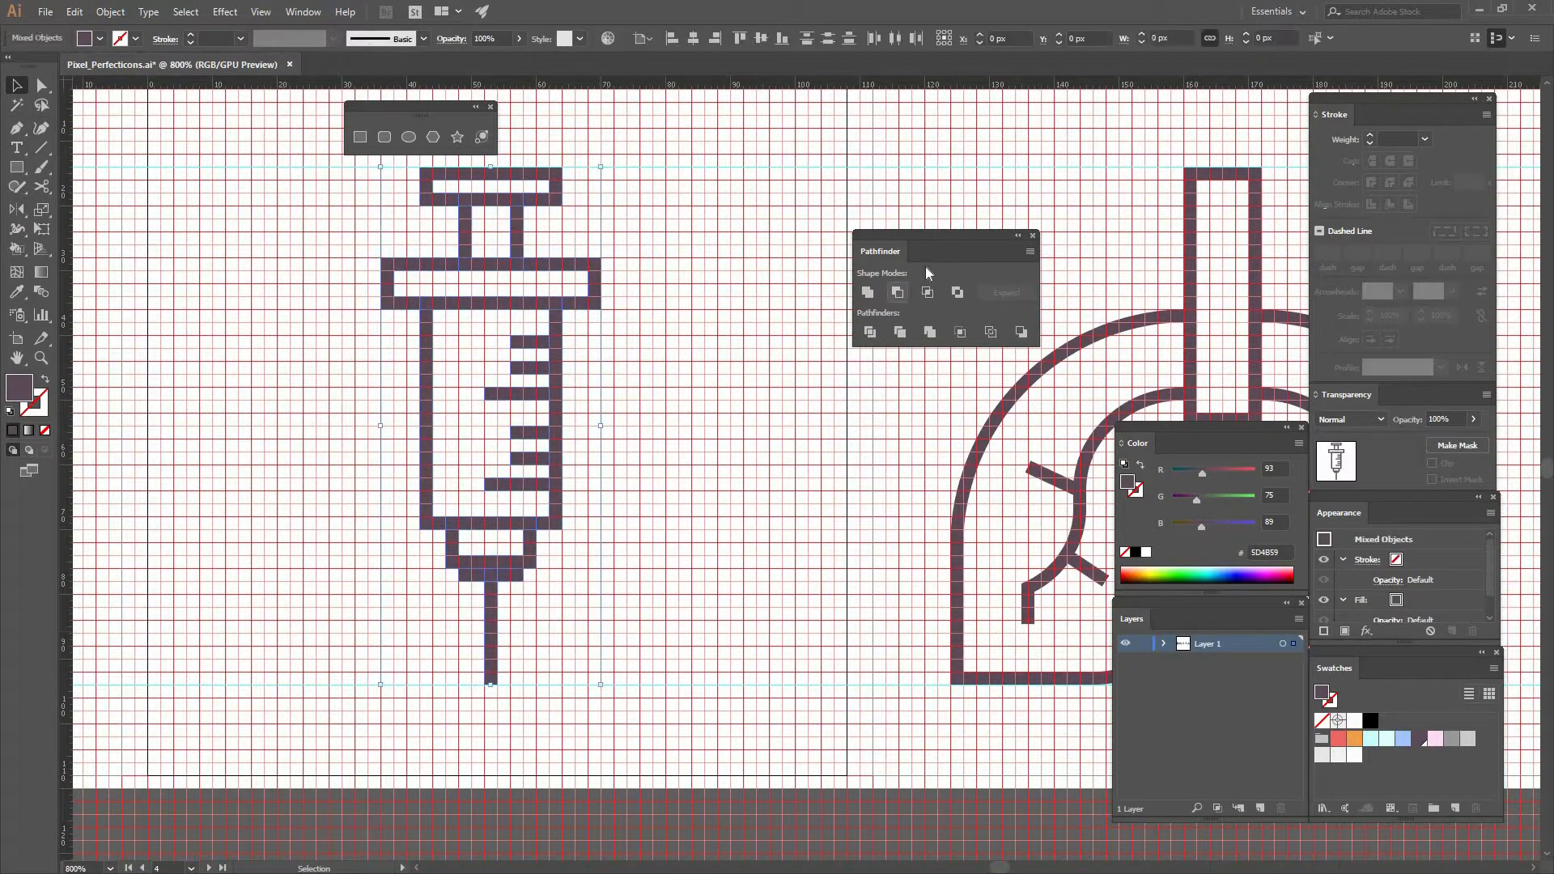
pyautogui.click(865, 292)
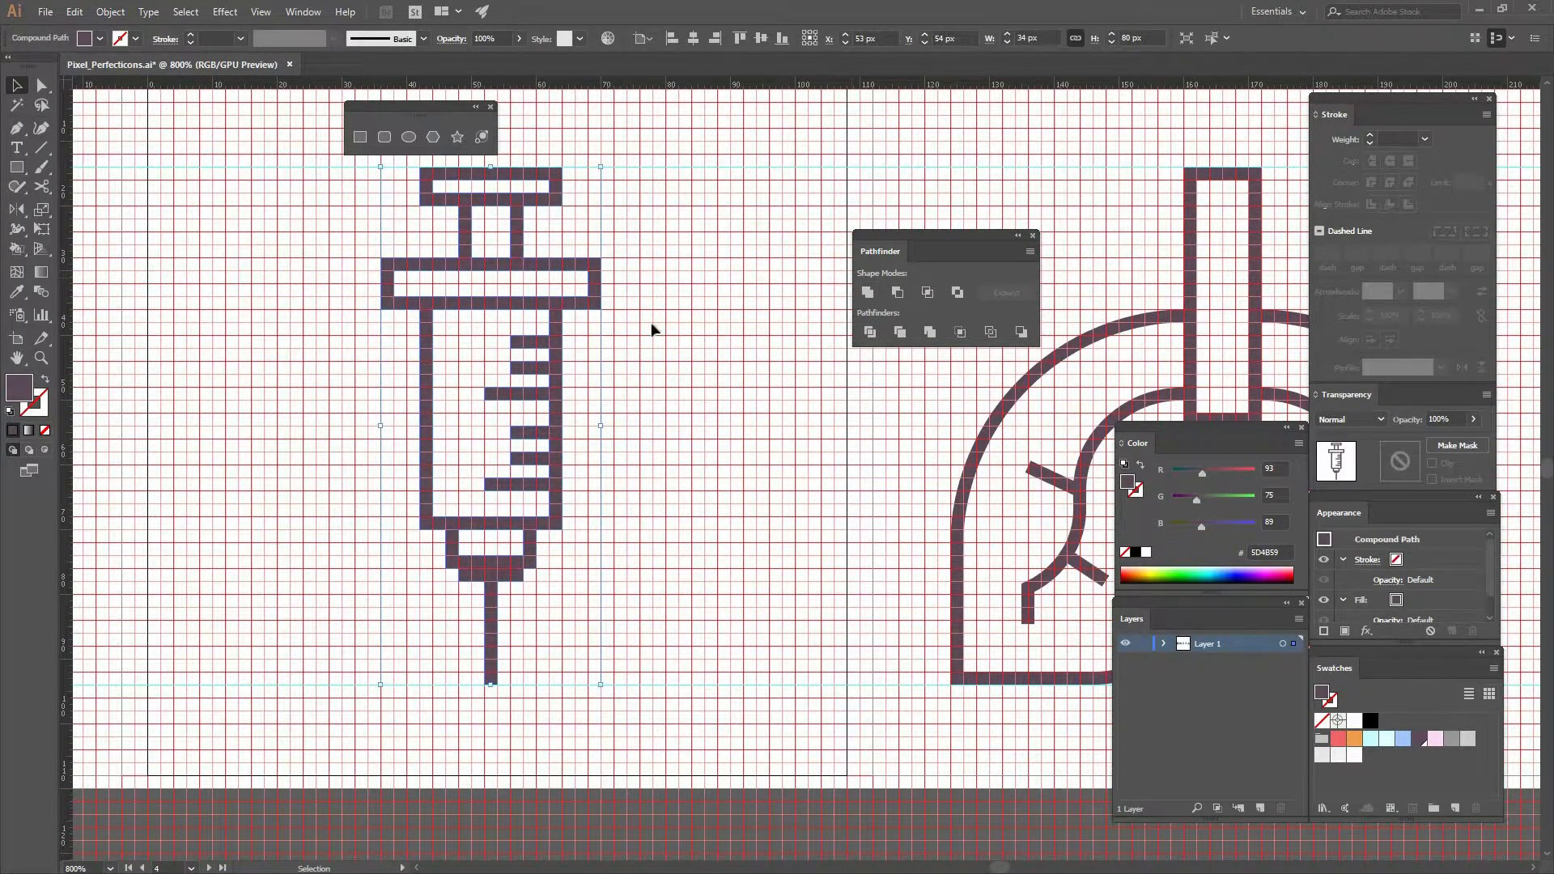
pyautogui.moveTo(557, 435); pyautogui.dragTo(767, 323)
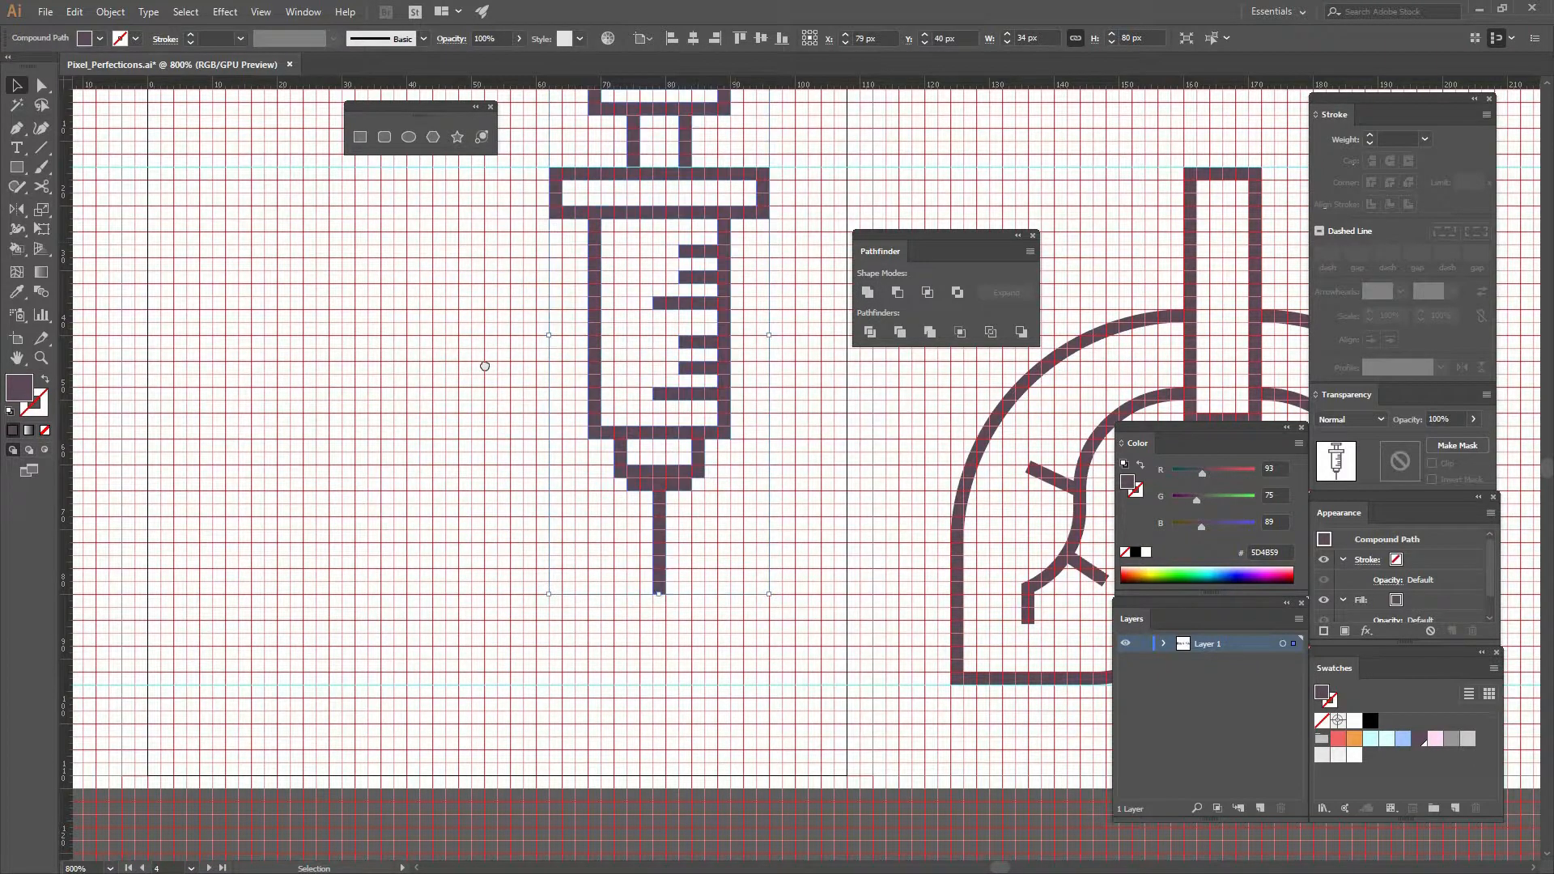
pyautogui.hotkey('ctrl', 'z')
# Step: Expand the fills and strokes of the lungs icon and unite its shapes into one compound path
pyautogui.moveTo(709, 392); pyautogui.dragTo(399, 420)
pyautogui.click(832, 414)
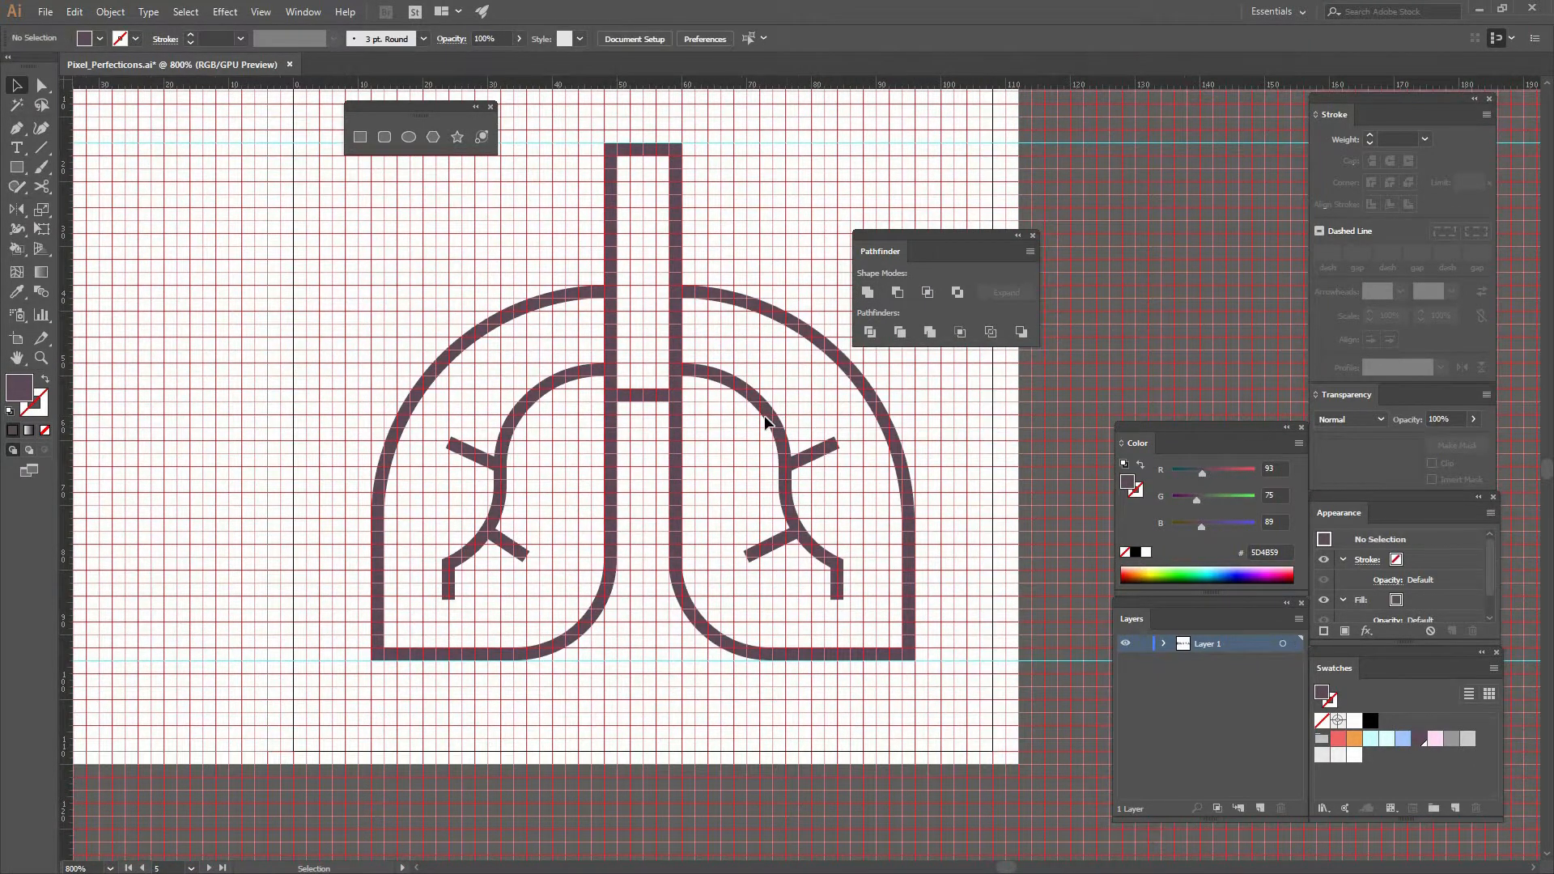
pyautogui.hotkey('shift', 'x')
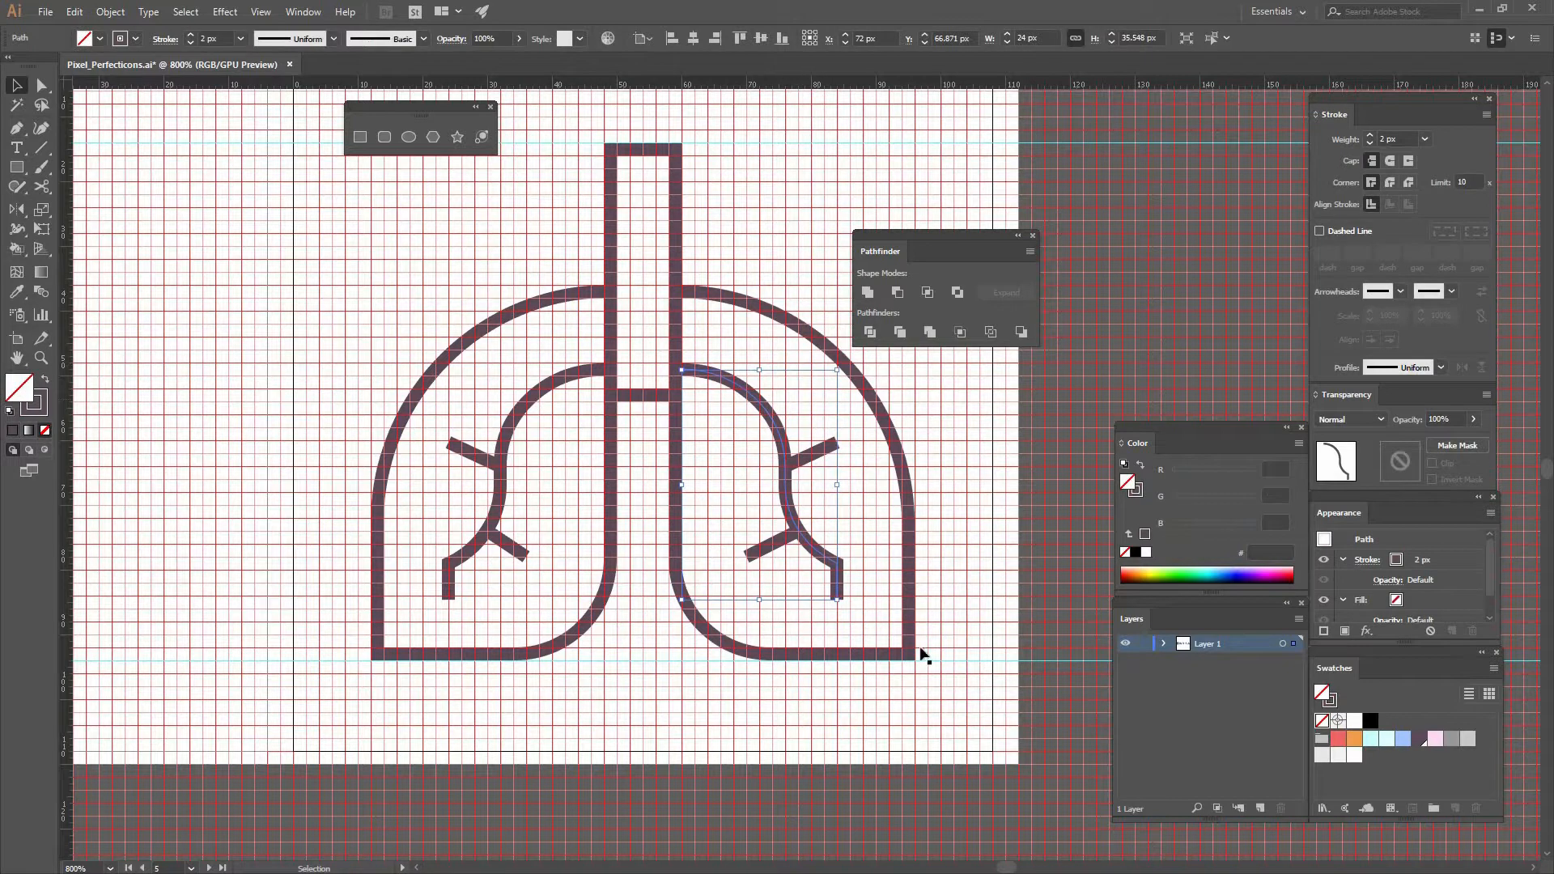
pyautogui.hotkey('ctrl', 'a')
pyautogui.click(111, 11)
pyautogui.click(166, 184)
pyautogui.press('Return')
pyautogui.click(877, 293)
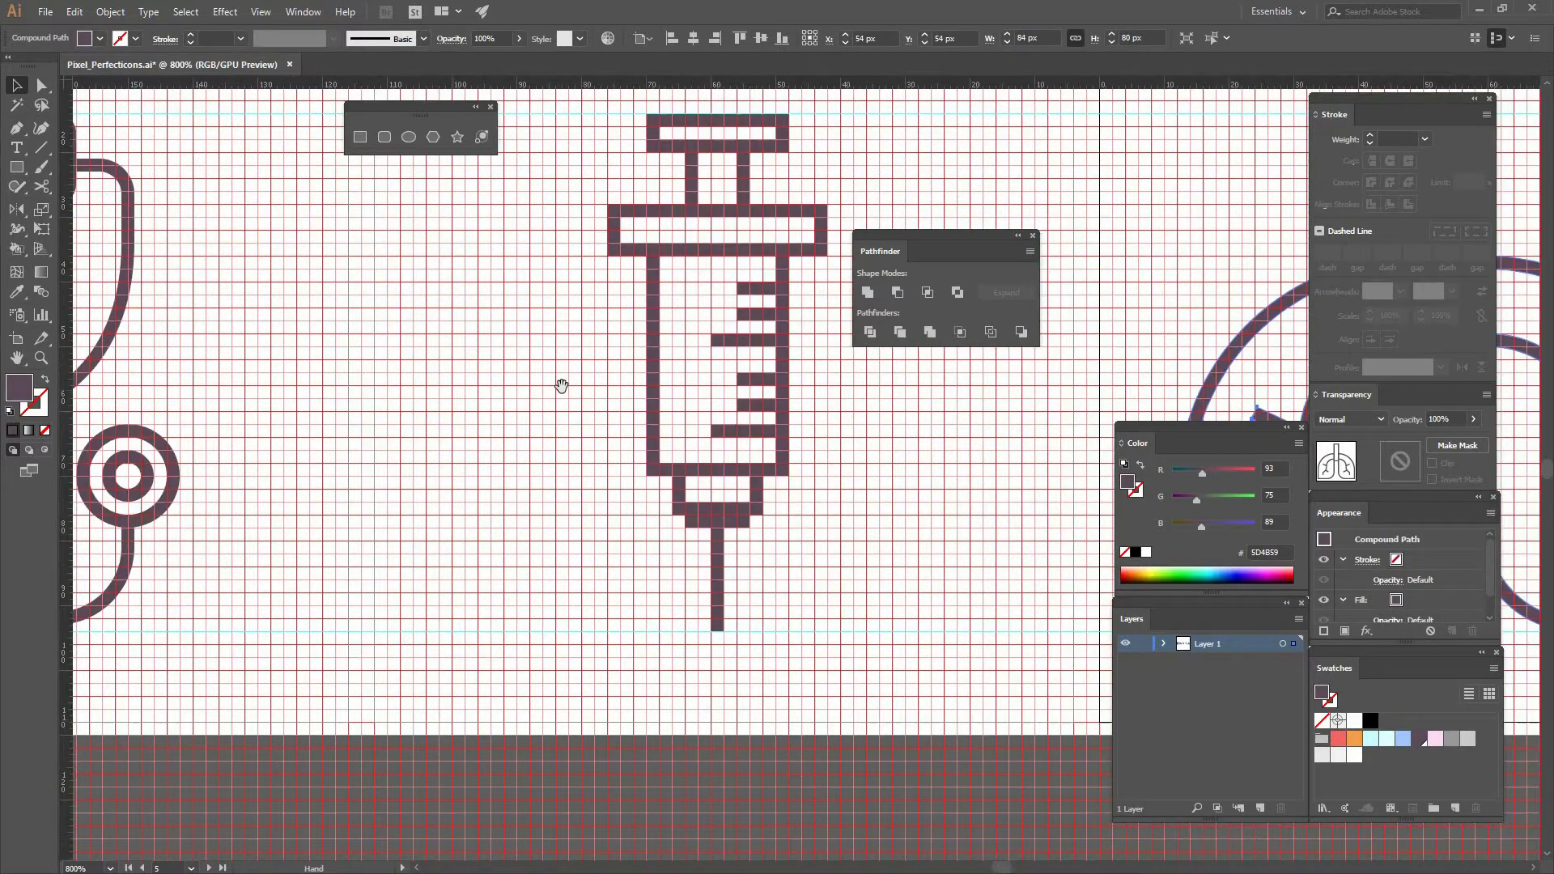
# Step: Combine all shapes of the ambulance icon into a single group
pyautogui.moveTo(561, 386); pyautogui.dragTo(1299, 378)
pyautogui.moveTo(403, 579); pyautogui.dragTo(989, 618)
pyautogui.moveTo(222, 102); pyautogui.dragTo(743, 554)
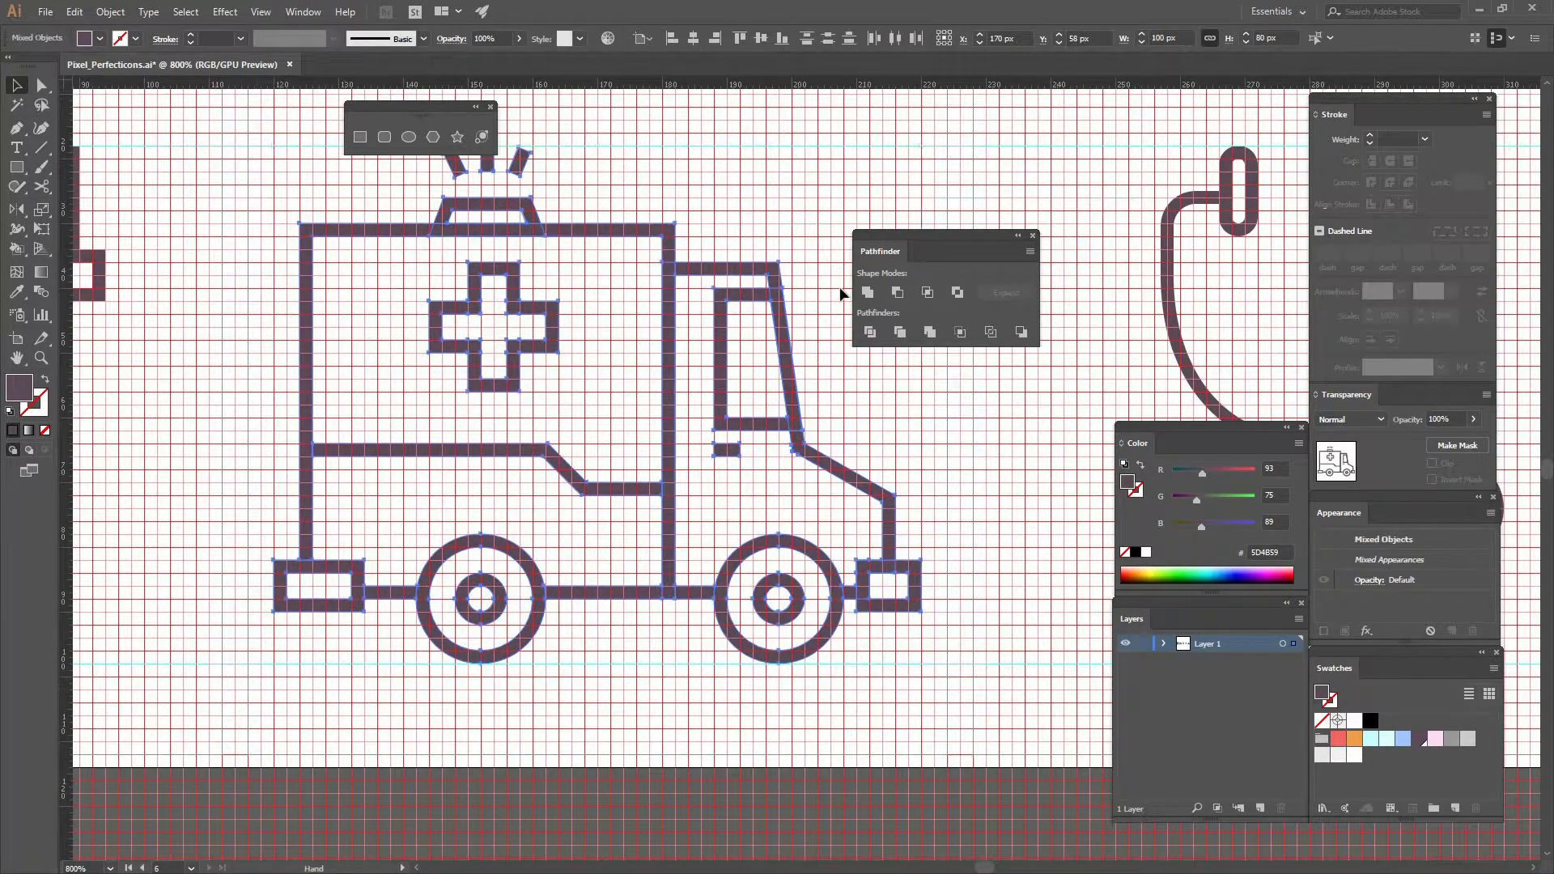
pyautogui.moveTo(739, 297); pyautogui.dragTo(738, 357)
pyautogui.hotkey('ctrl', 'g')
pyautogui.moveTo(364, 403); pyautogui.dragTo(698, 378)
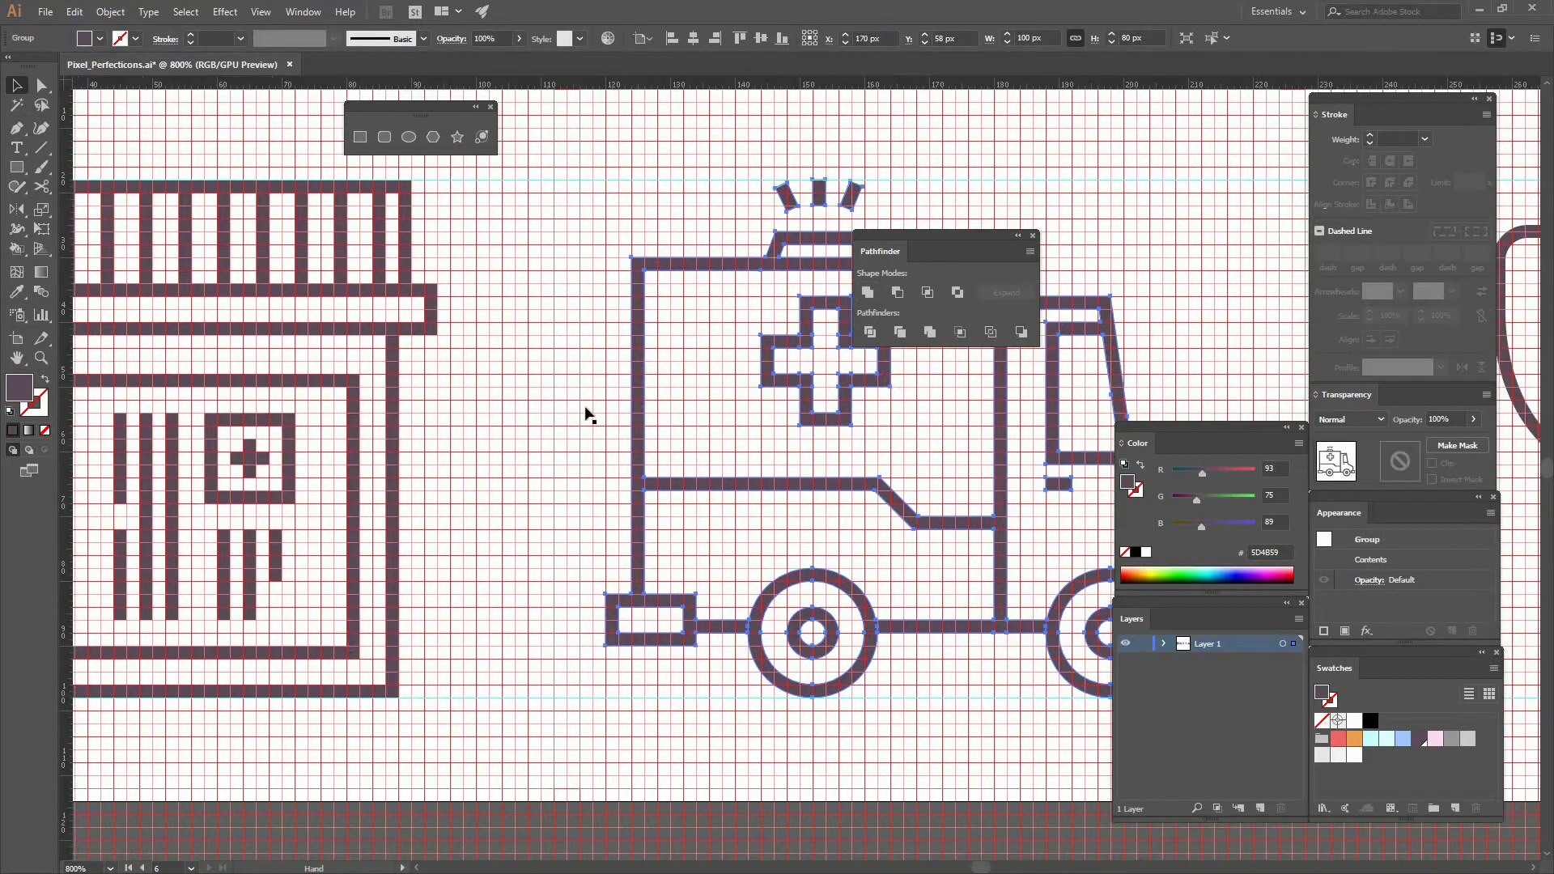
# Step: Unite all shapes of the medicine bottle icon
pyautogui.moveTo(405, 438); pyautogui.dragTo(606, 435)
pyautogui.click(596, 438)
pyautogui.click(374, 526)
pyautogui.click(638, 652)
pyautogui.moveTo(114, 166); pyautogui.dragTo(669, 671)
pyautogui.click(869, 293)
pyautogui.click(702, 188)
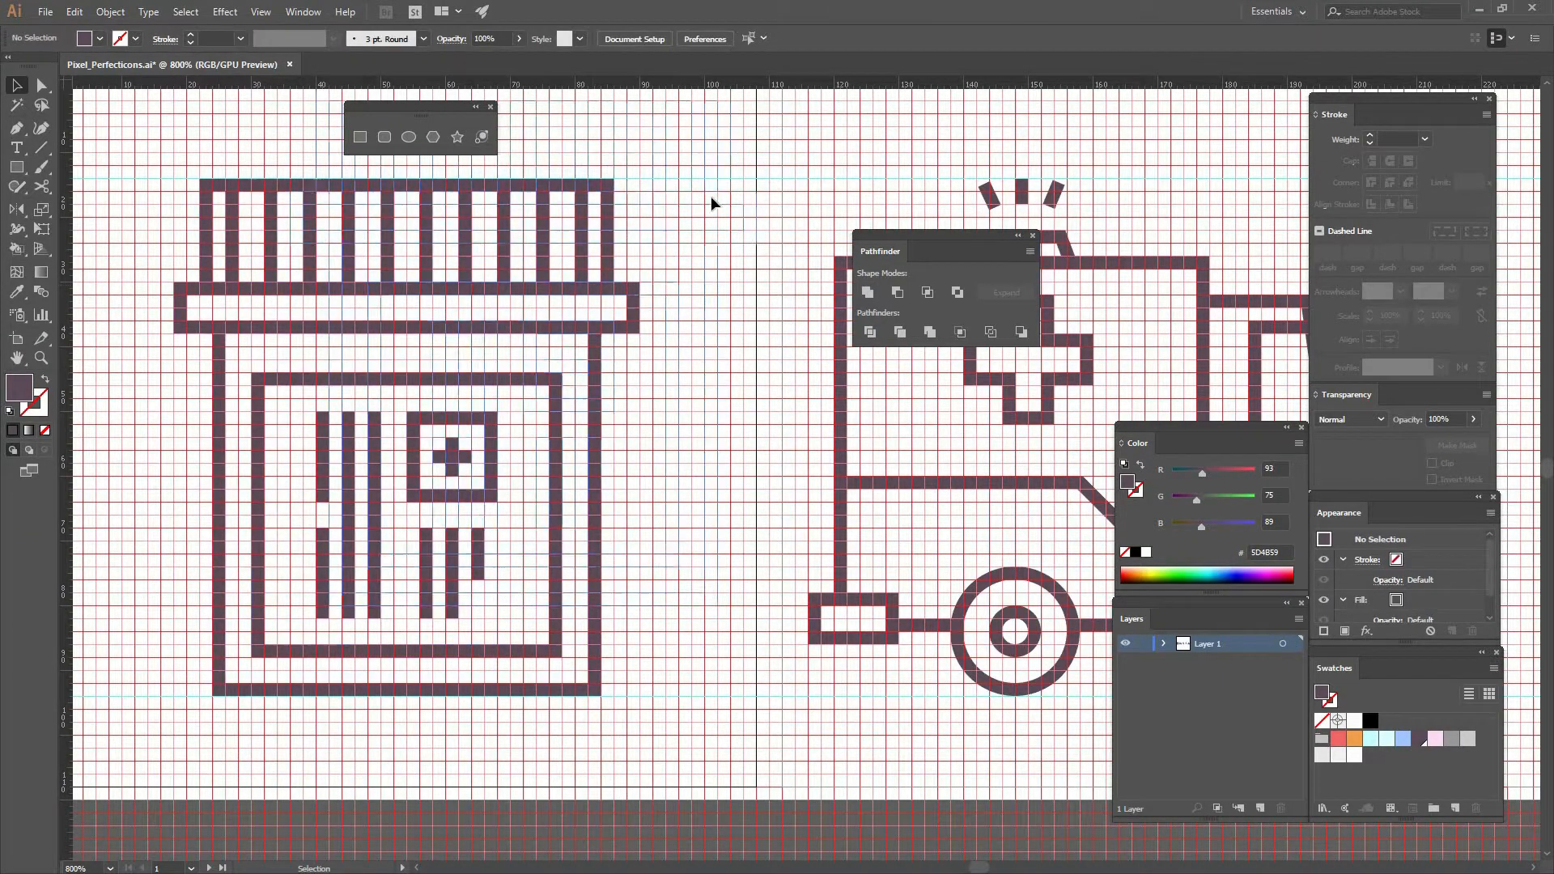
pyautogui.hotkey('ctrl', 'z')
# Step: Duplicate Artboard 18 with its five icons directly below the original, at Y 169 px
pyautogui.hotkey('ctrl', '-')
pyautogui.hotkey('ctrl', '-')
pyautogui.hotkey('ctrl', '-')
pyautogui.moveTo(423, 250); pyautogui.dragTo(232, 204)
pyautogui.moveTo(689, 271)
pyautogui.mouseDown()
pyautogui.moveTo(406, 237)
pyautogui.moveTo(709, 253)
pyautogui.mouseUp()
pyautogui.click(203, 230)
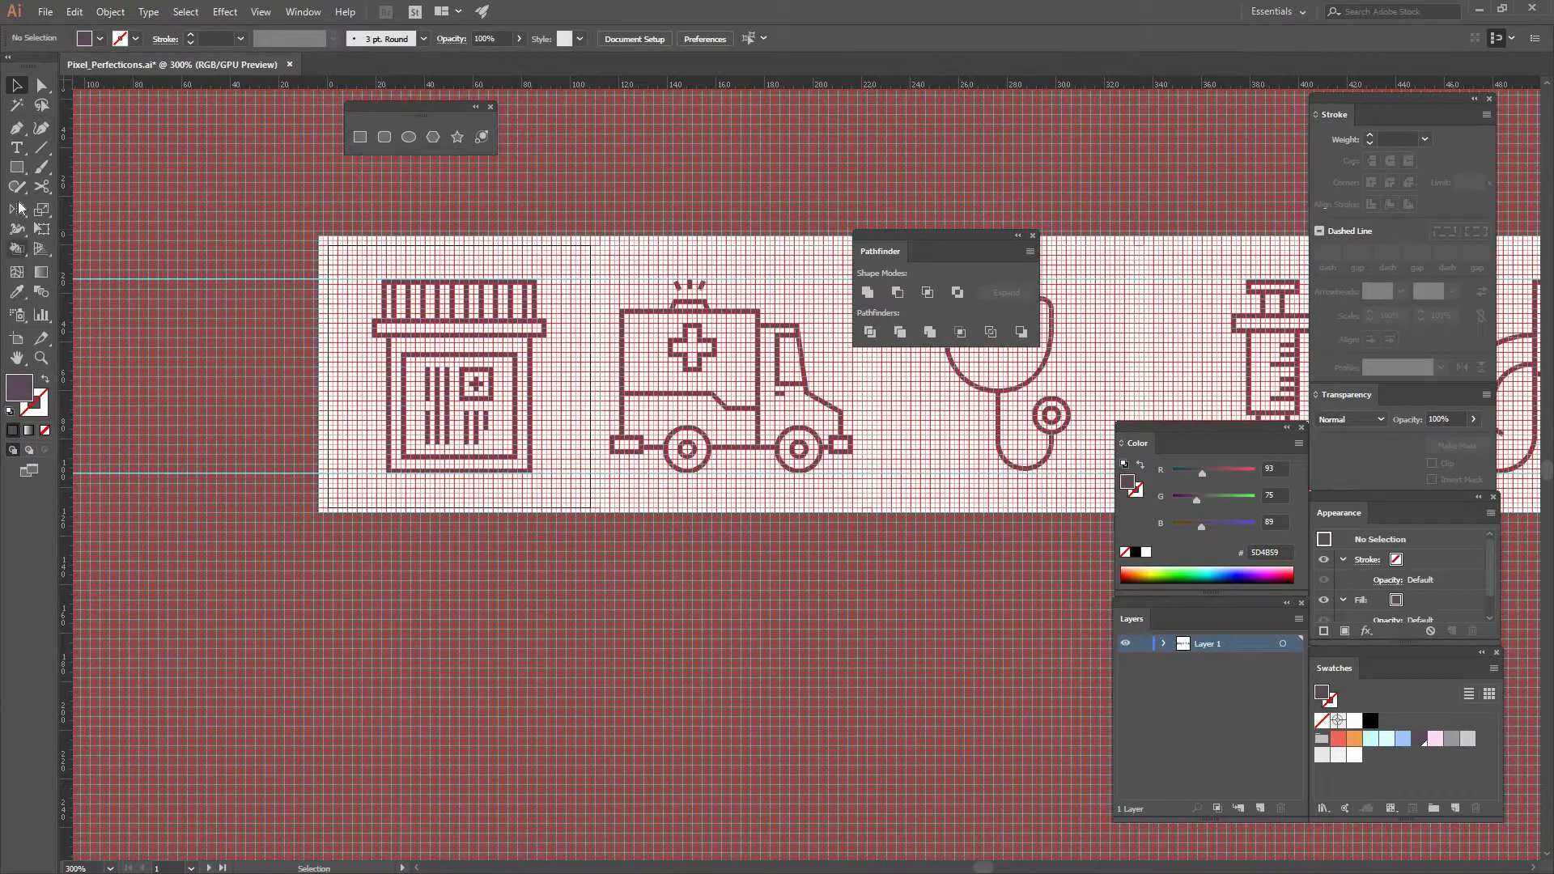
pyautogui.click(21, 337)
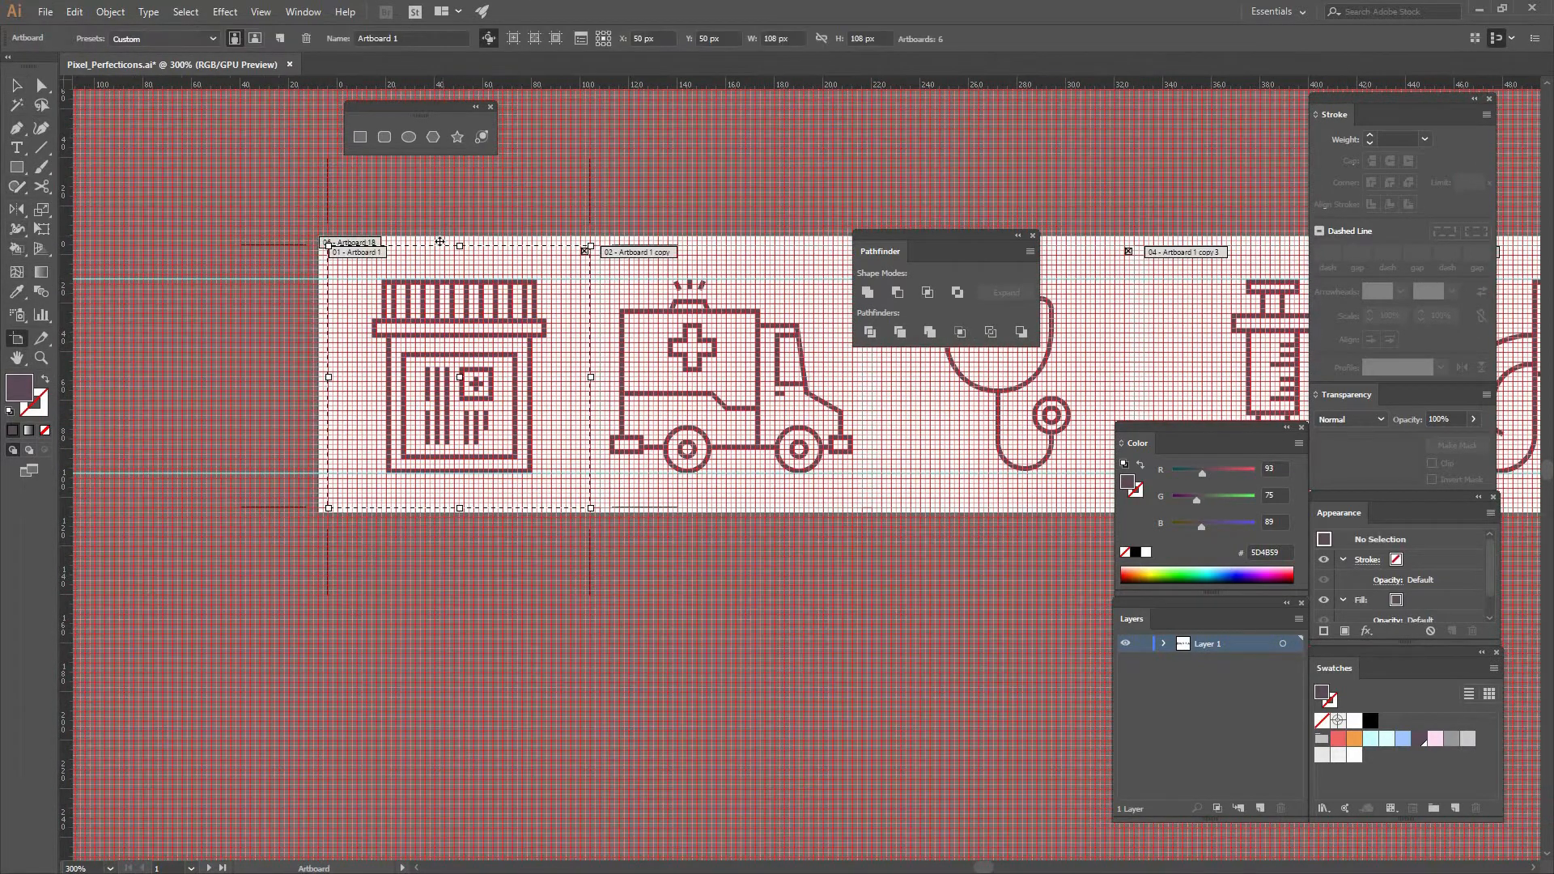
pyautogui.click(346, 237)
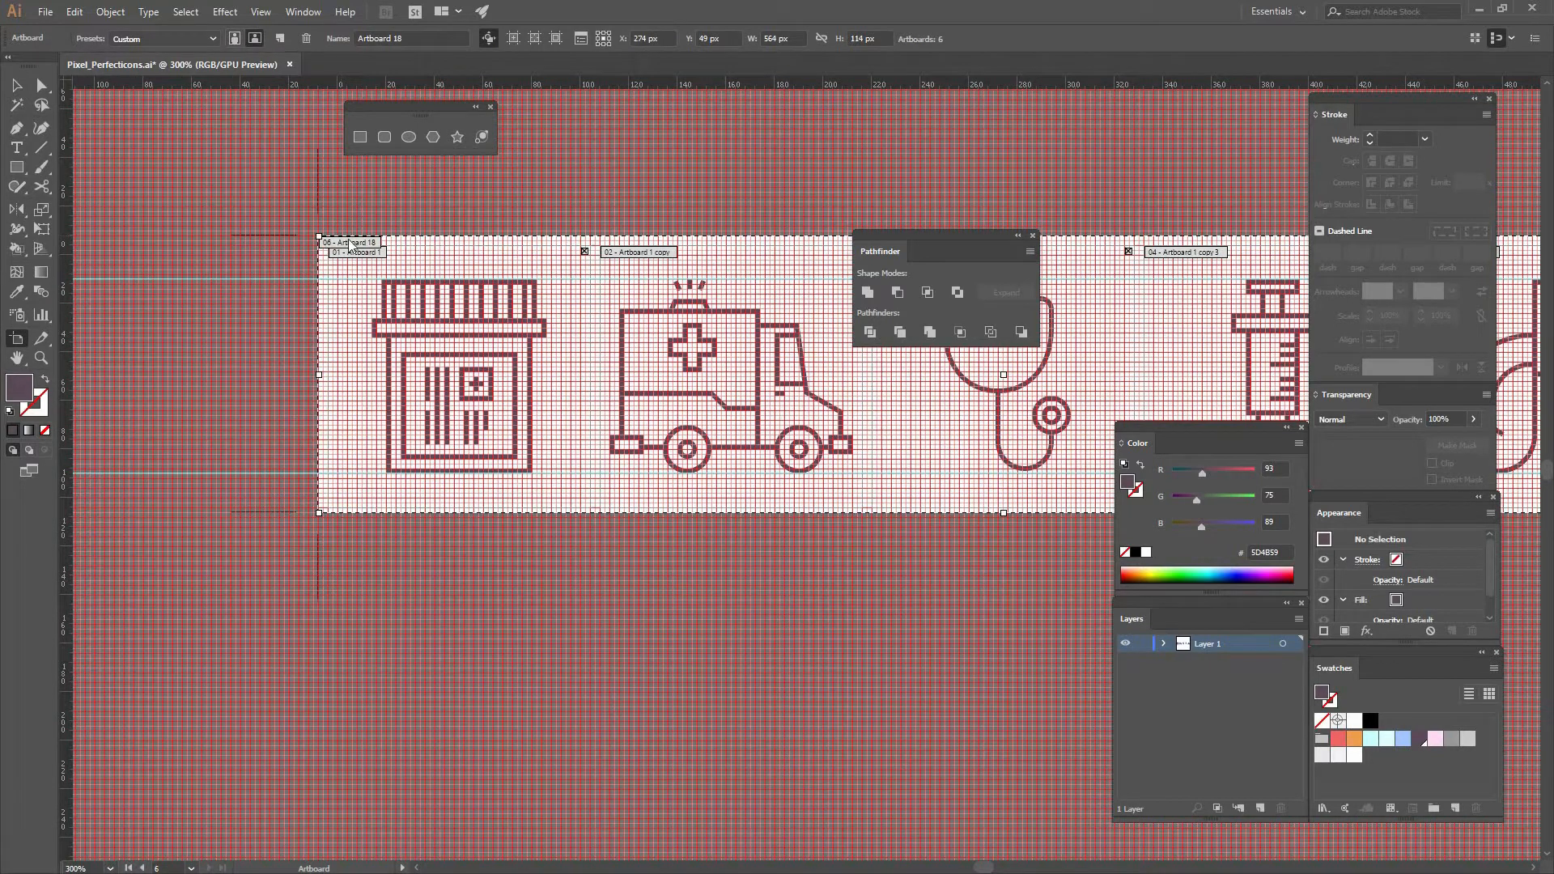
pyautogui.moveTo(353, 300); pyautogui.dragTo(397, 533)
pyautogui.moveTo(680, 568); pyautogui.dragTo(460, 458)
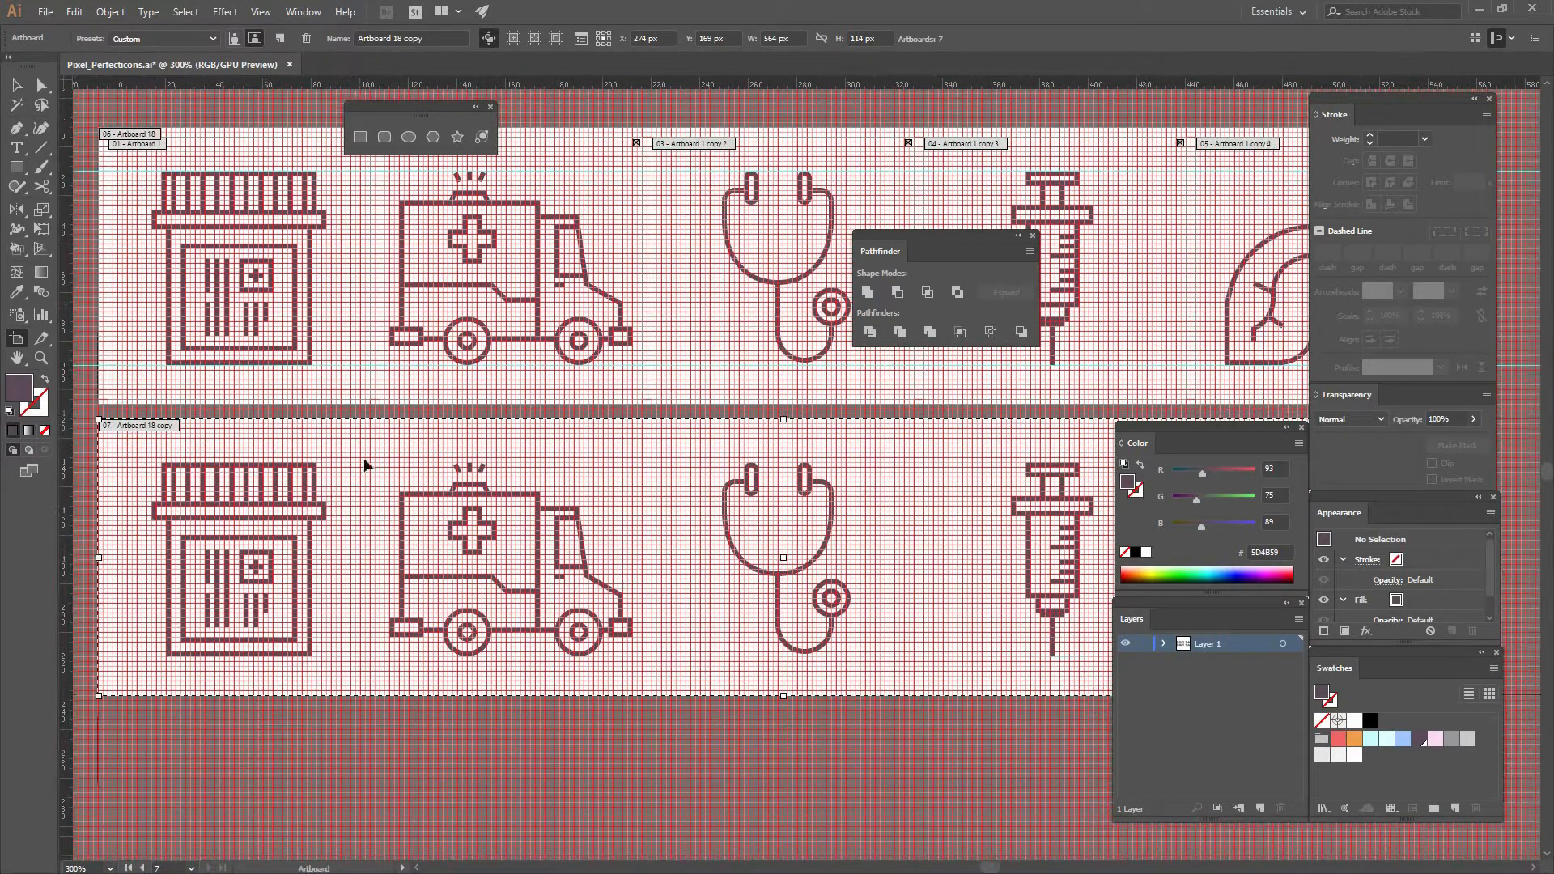
pyautogui.press('v')
# Step: Fill the outer body of the duplicated medicine bottle with orange F19E4B using the Live Paint Bucket
pyautogui.moveTo(270, 417); pyautogui.dragTo(581, 332)
pyautogui.hotkey('ctrl', '+')
pyautogui.hotkey('ctrl', '+')
pyautogui.hotkey('ctrl', '-')
pyautogui.hotkey('ctrl', '-')
pyautogui.hotkey('ctrl', '+')
pyautogui.hotkey('ctrl', '+')
pyautogui.moveTo(367, 357); pyautogui.dragTo(465, 348)
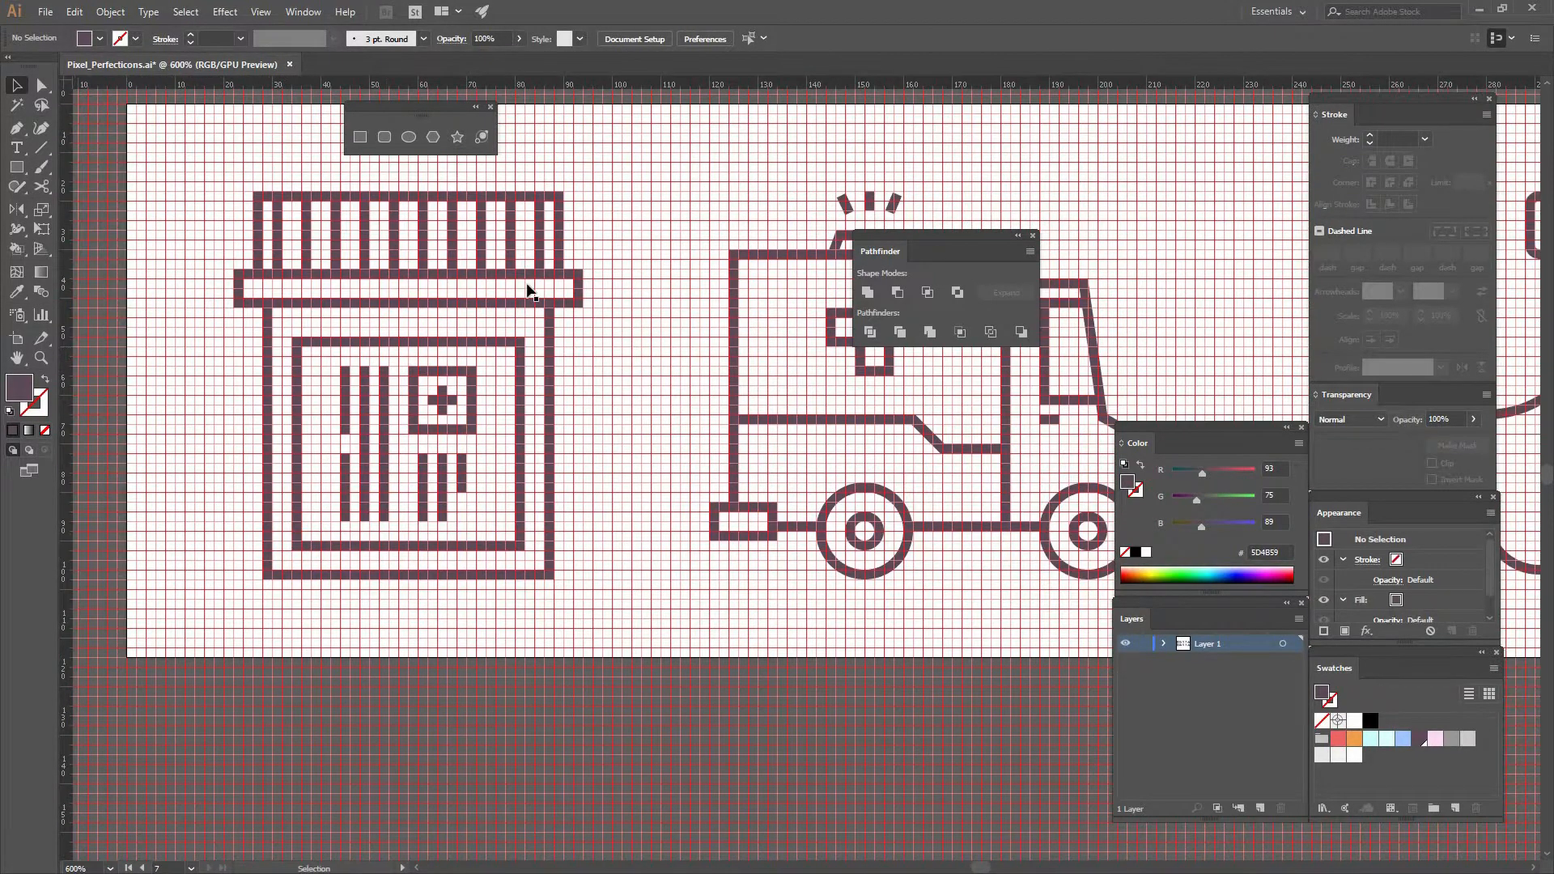
pyautogui.click(370, 253)
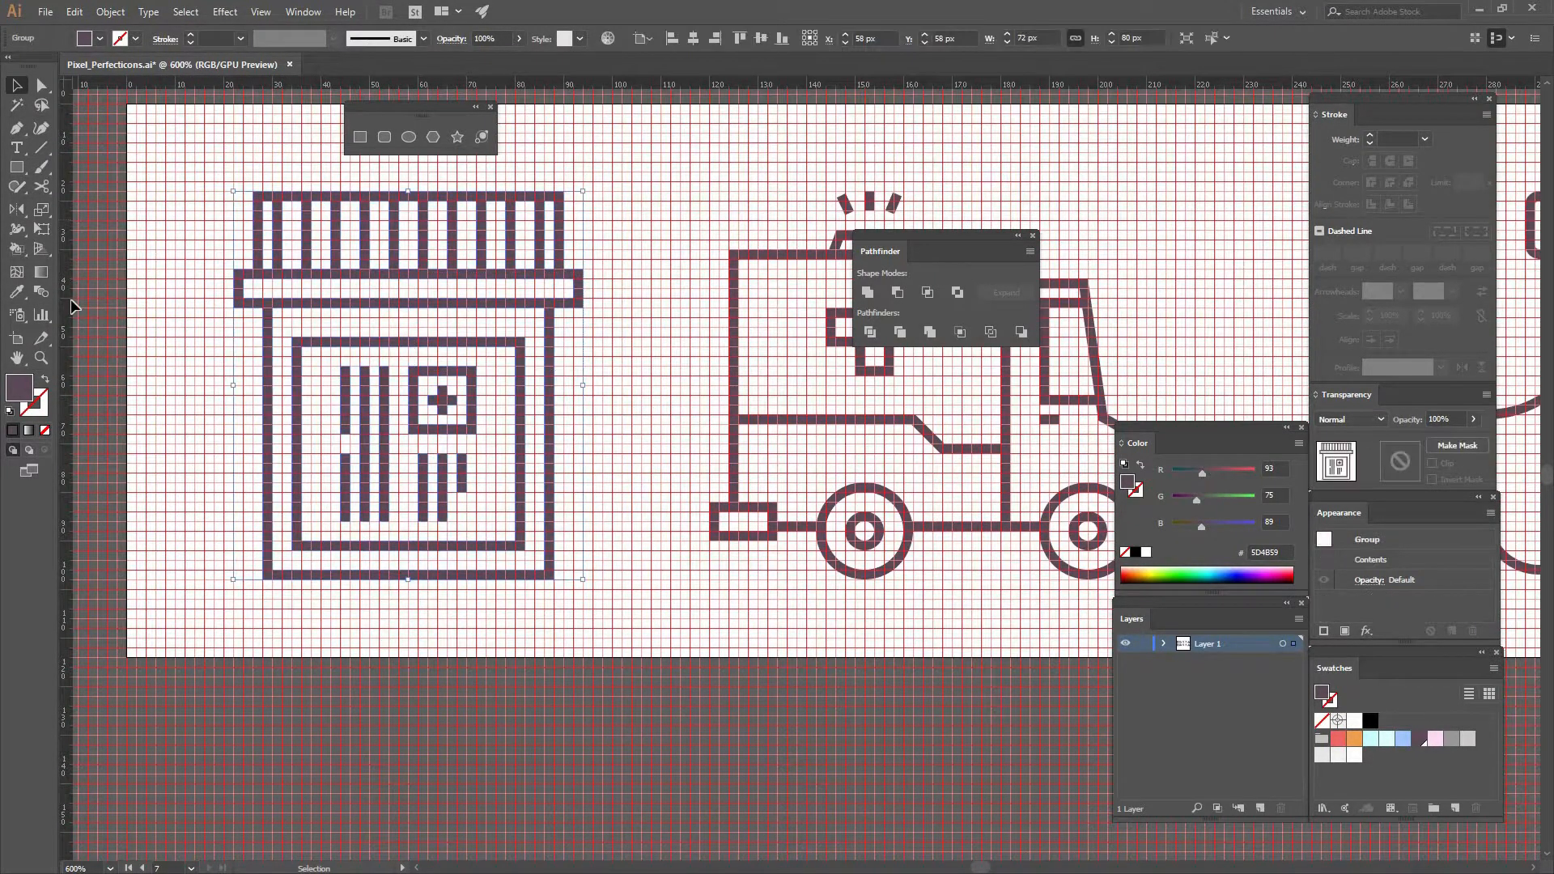
pyautogui.click(17, 253)
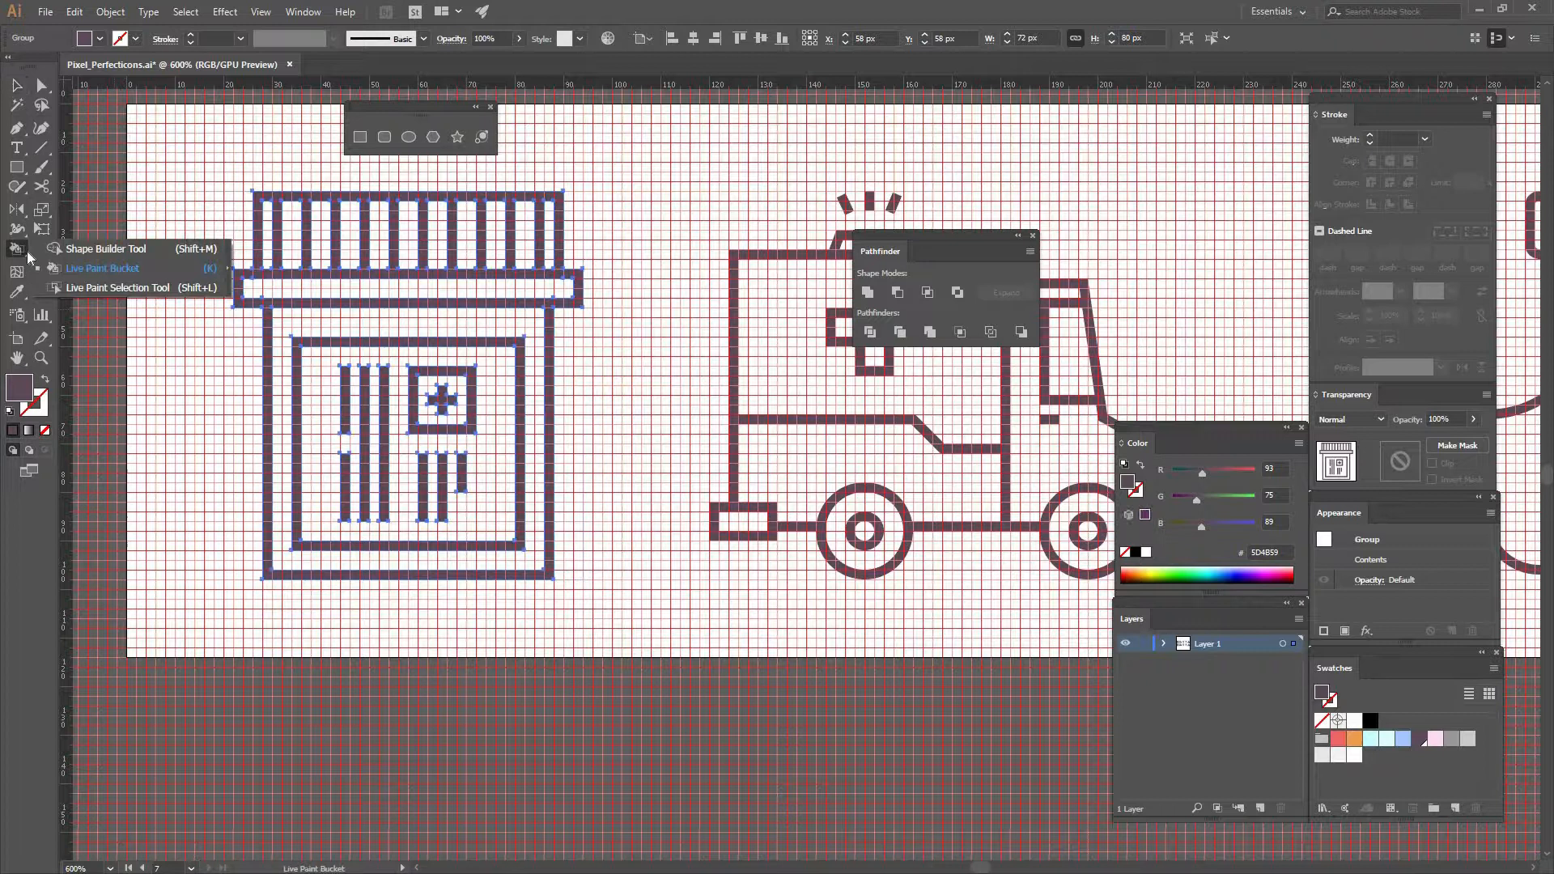
pyautogui.click(138, 268)
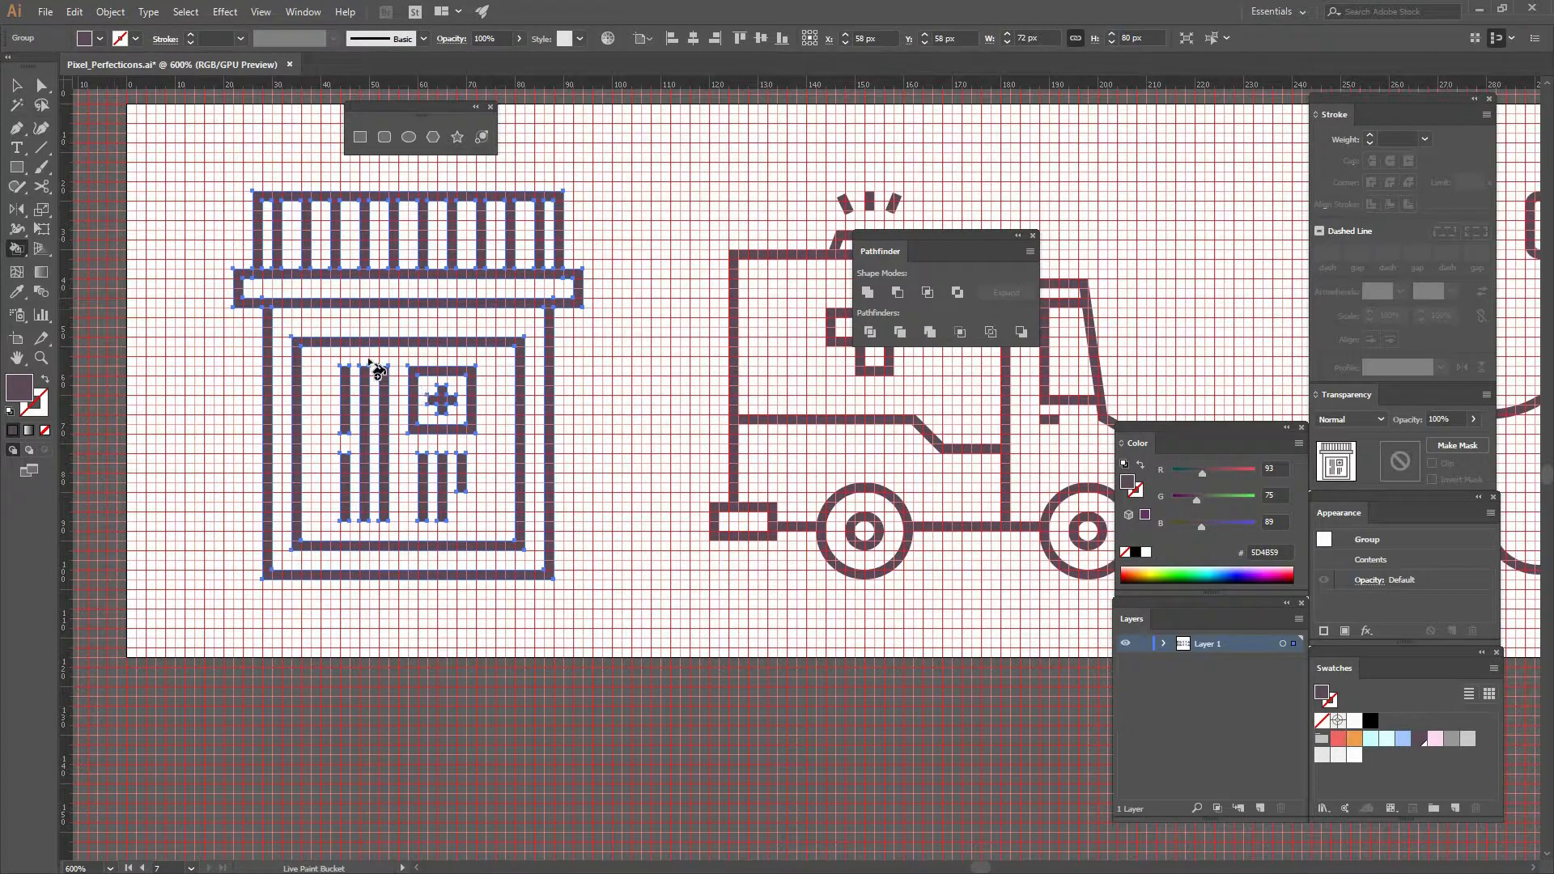
pyautogui.press('v')
pyautogui.click(1354, 738)
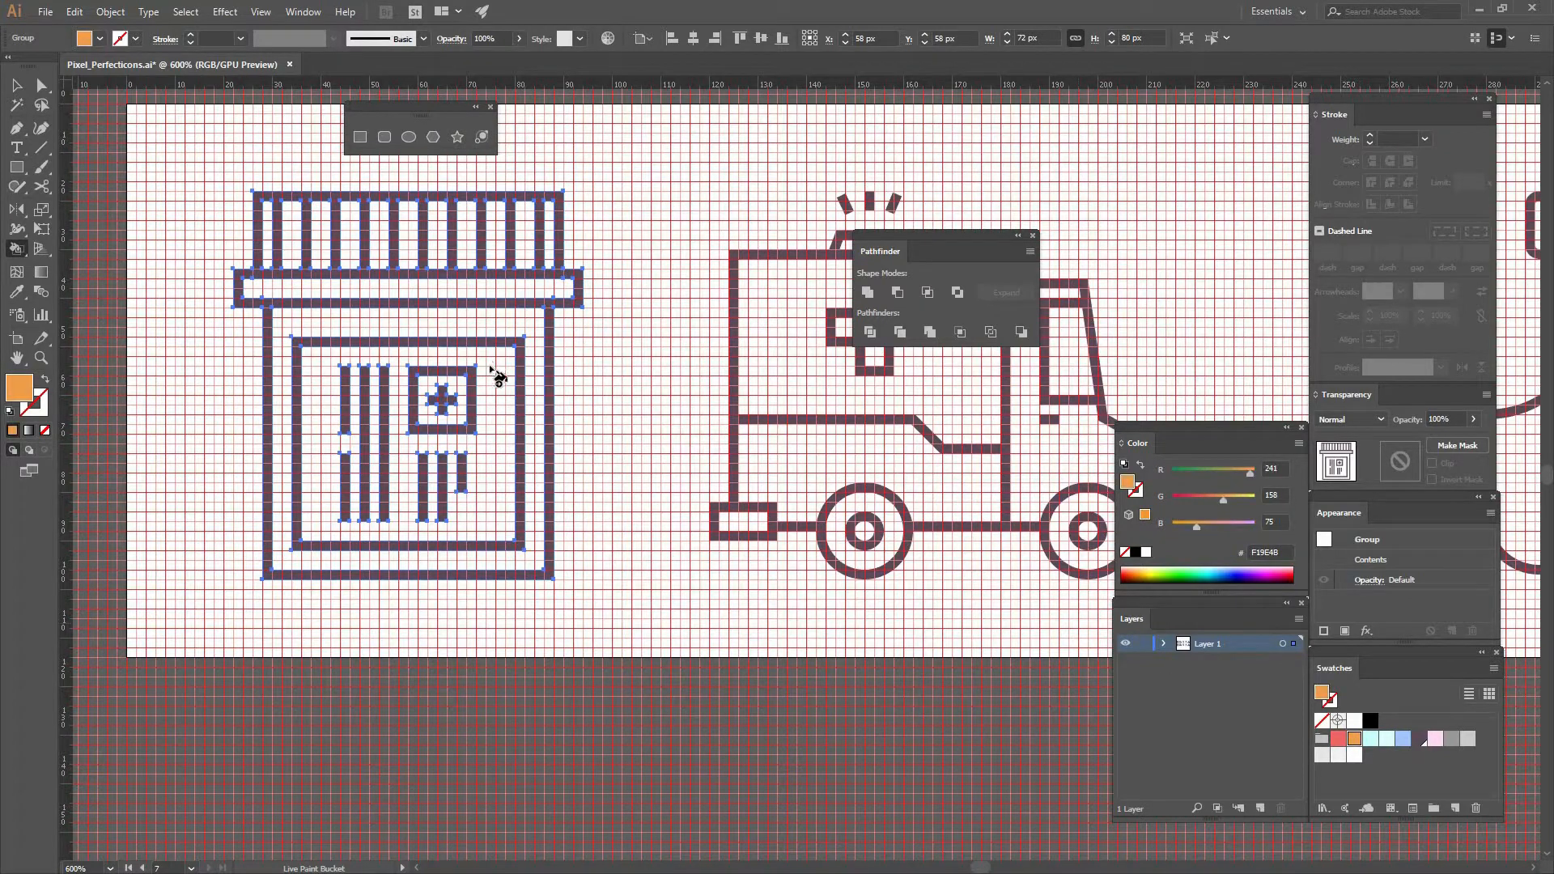
pyautogui.click(503, 324)
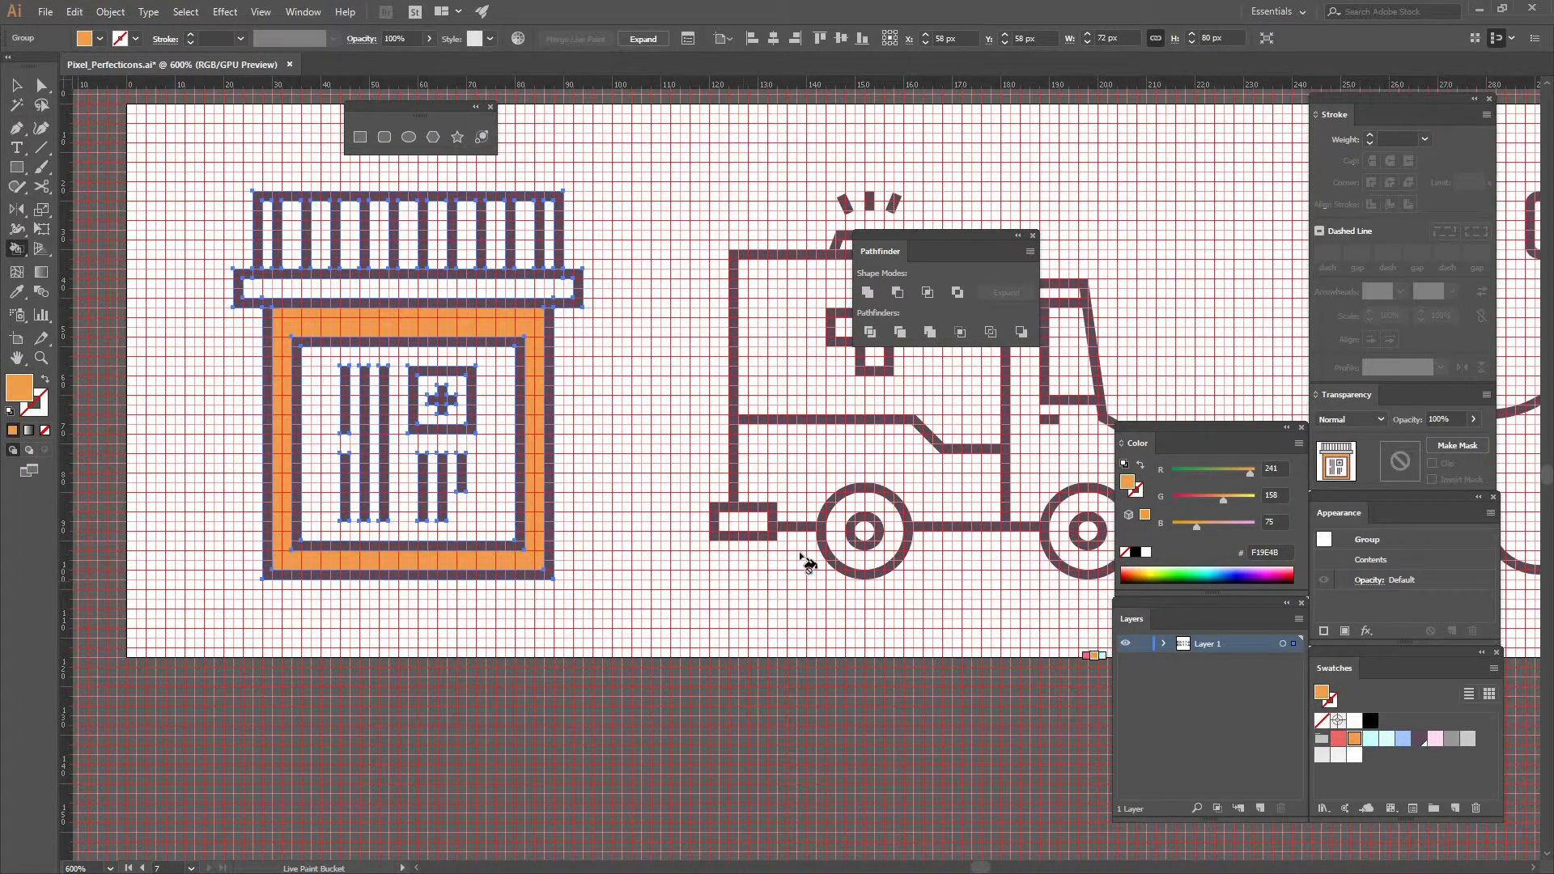
# Step: Fill the square around the bottle's cross with red F16565 and the label background with pale blue E0FEFF
pyautogui.press('Left')
pyautogui.click(443, 414)
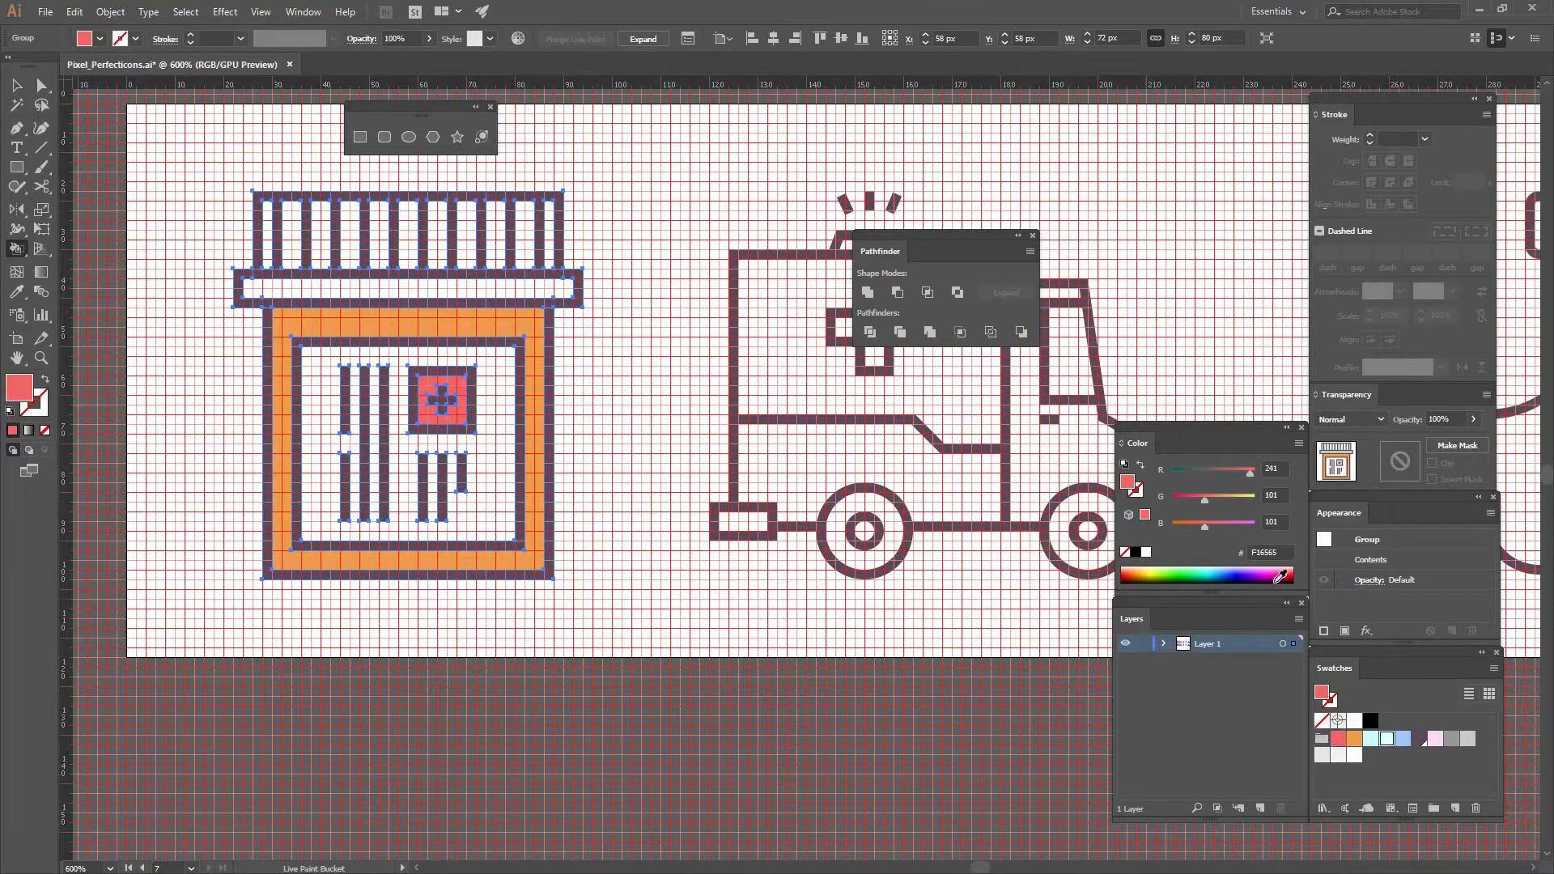
pyautogui.press('Right')
pyautogui.press('Right')
pyautogui.press('Right')
pyautogui.click(508, 447)
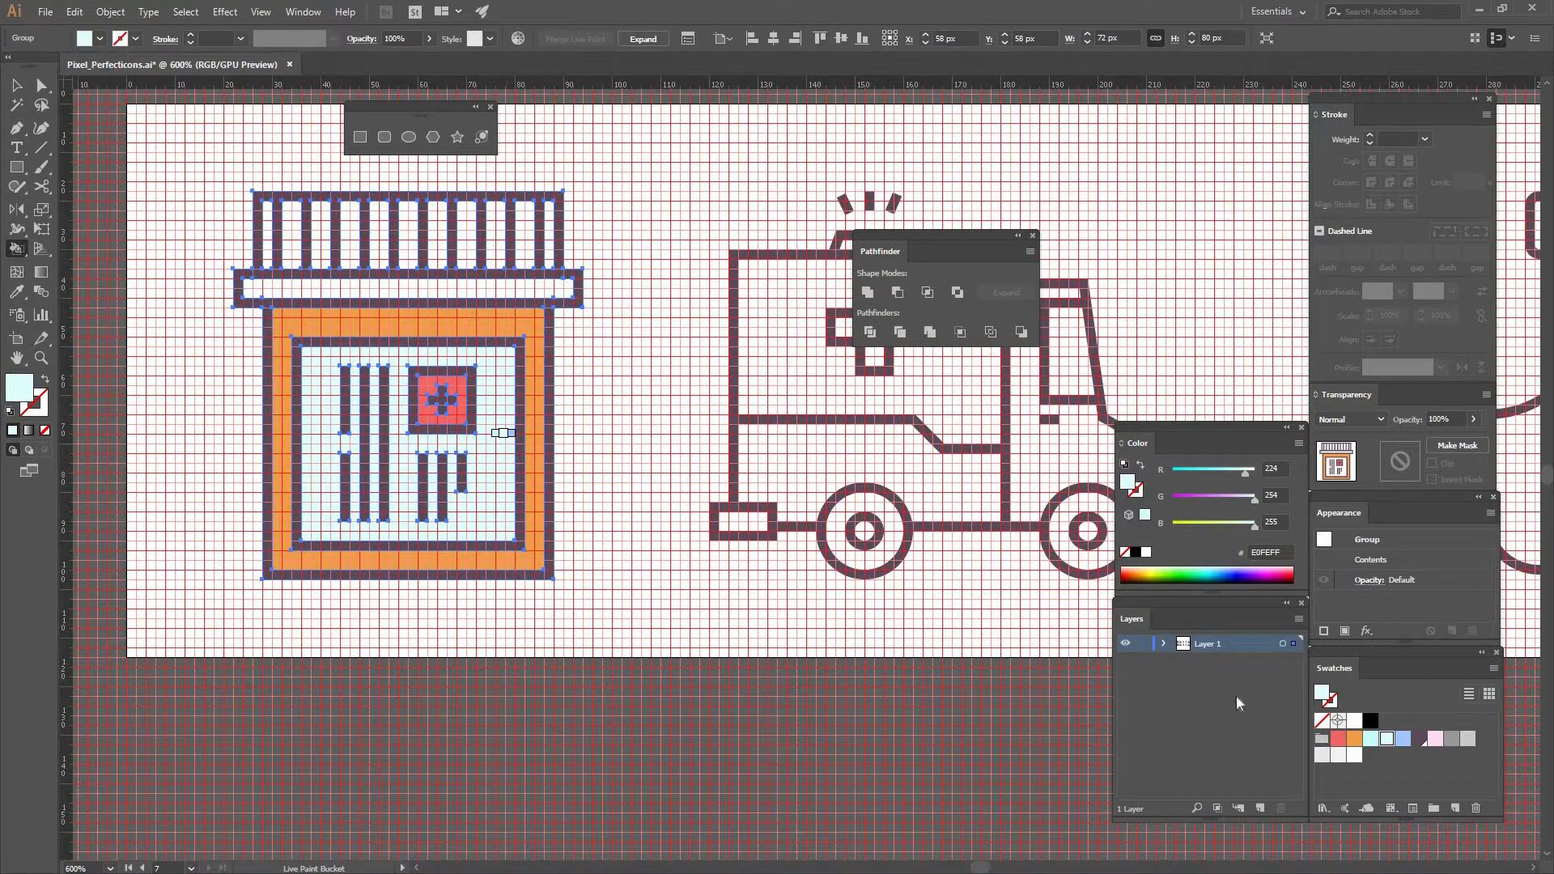
# Step: Fill the rim of the bottle's cap with white and all gaps between the cap's ridges with light gray E6E6E6
pyautogui.click(1357, 759)
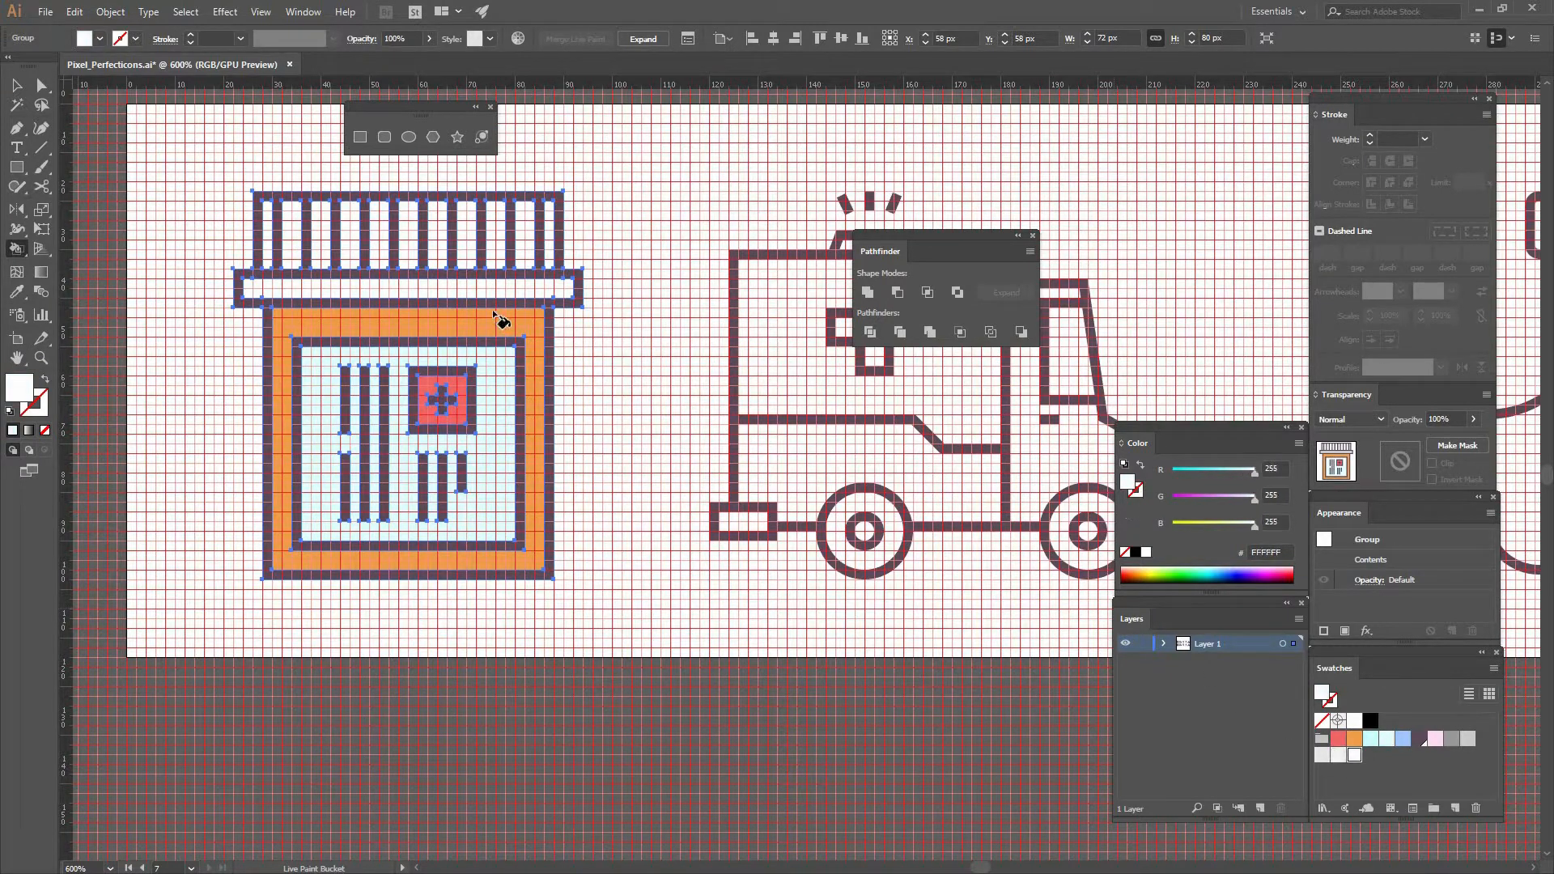
pyautogui.click(496, 293)
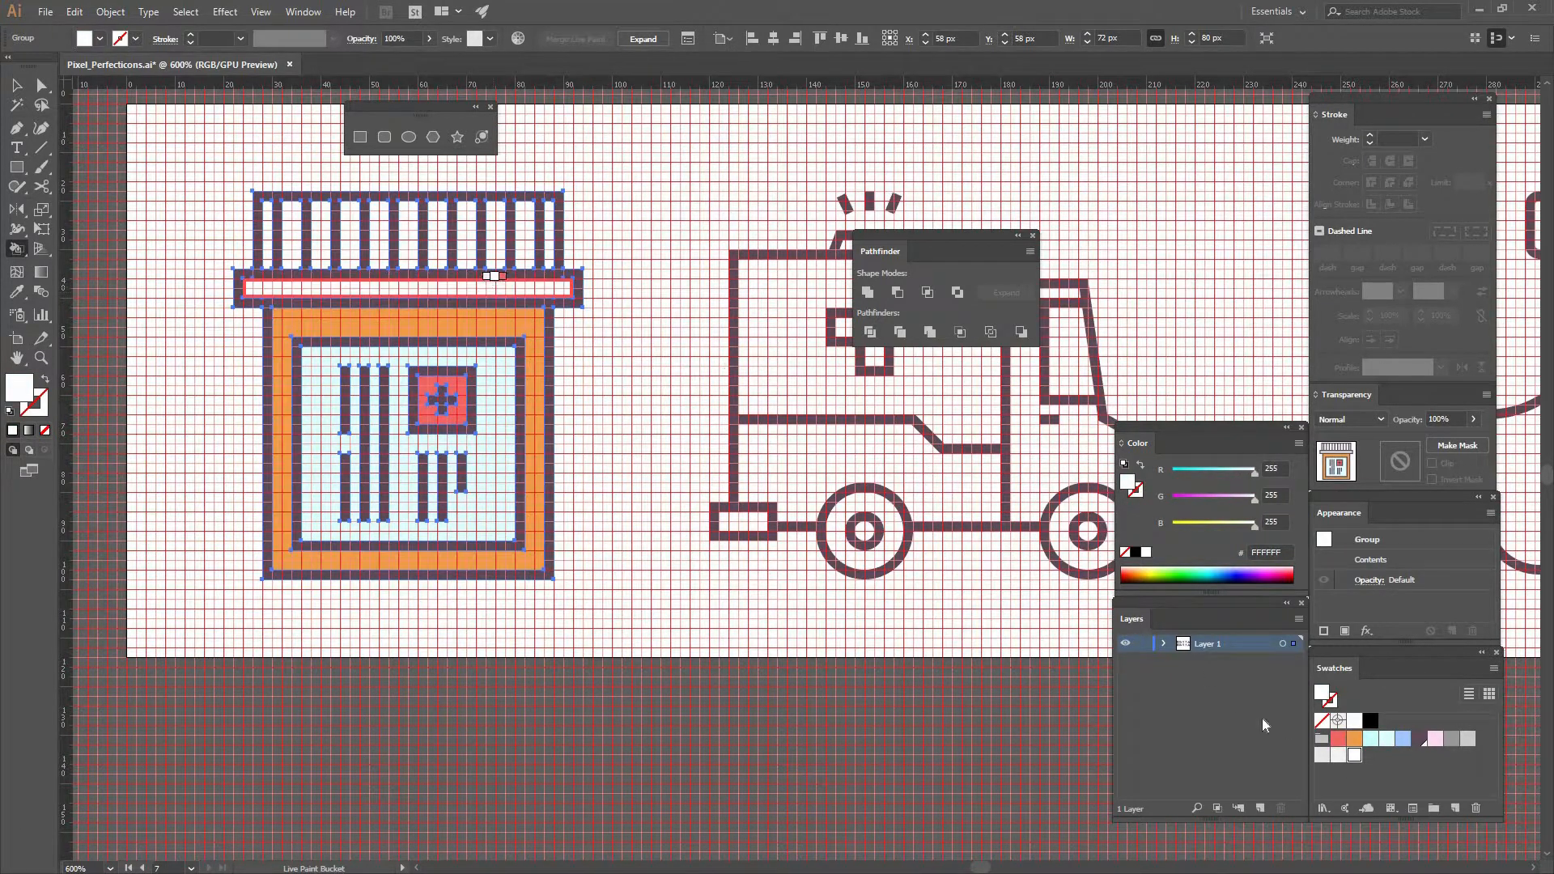
pyautogui.click(1324, 755)
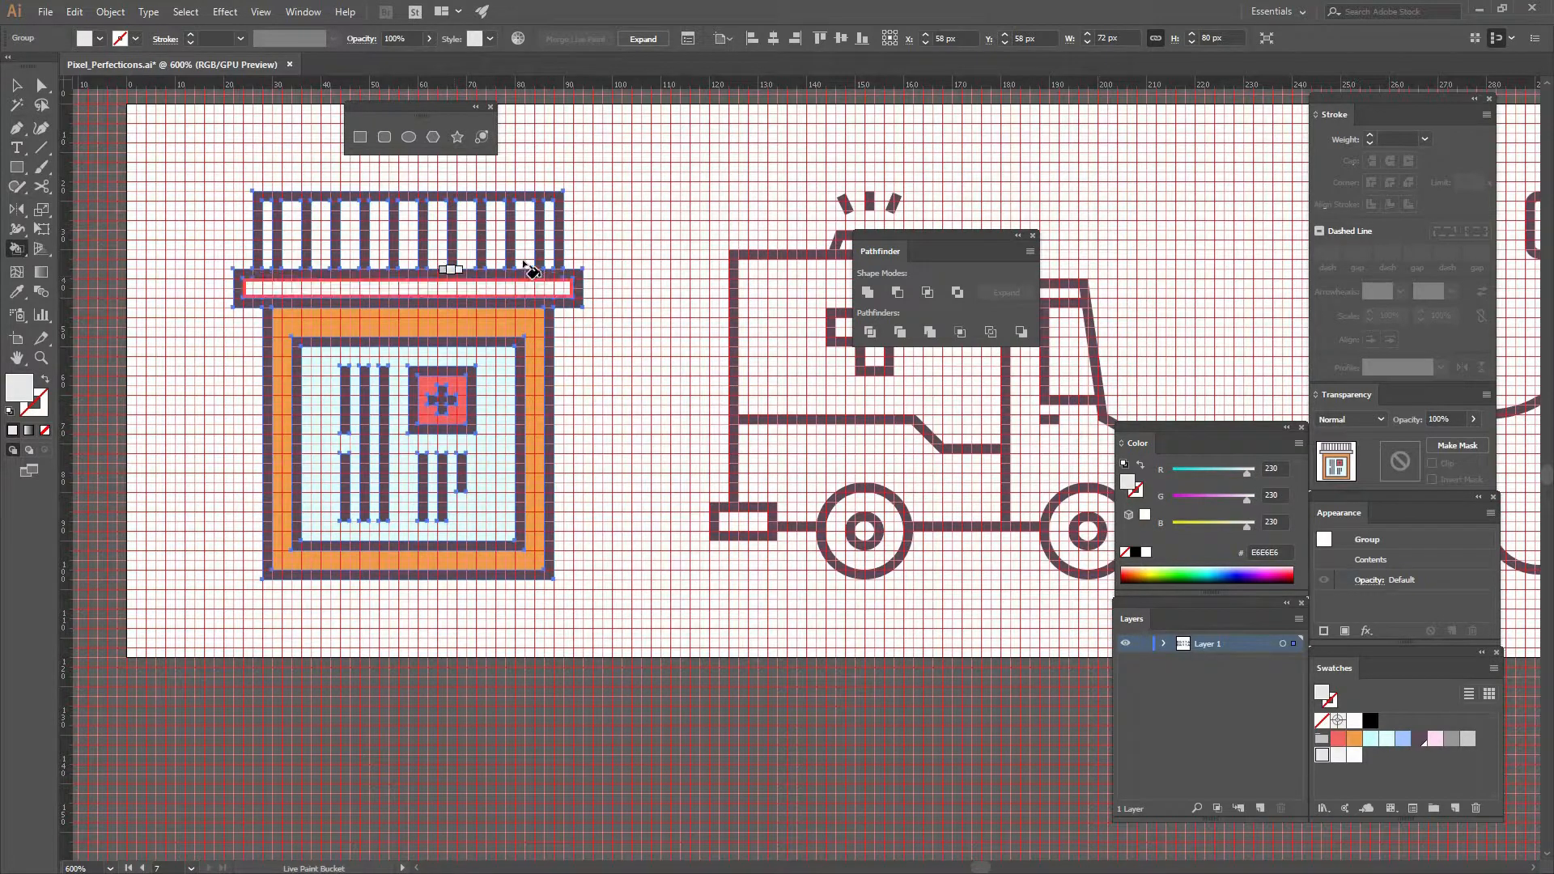
pyautogui.click(525, 243)
pyautogui.click(498, 242)
pyautogui.click(464, 243)
pyautogui.click(436, 243)
pyautogui.click(407, 243)
pyautogui.click(378, 243)
pyautogui.click(340, 246)
pyautogui.click(314, 243)
pyautogui.click(285, 237)
pyautogui.click(273, 236)
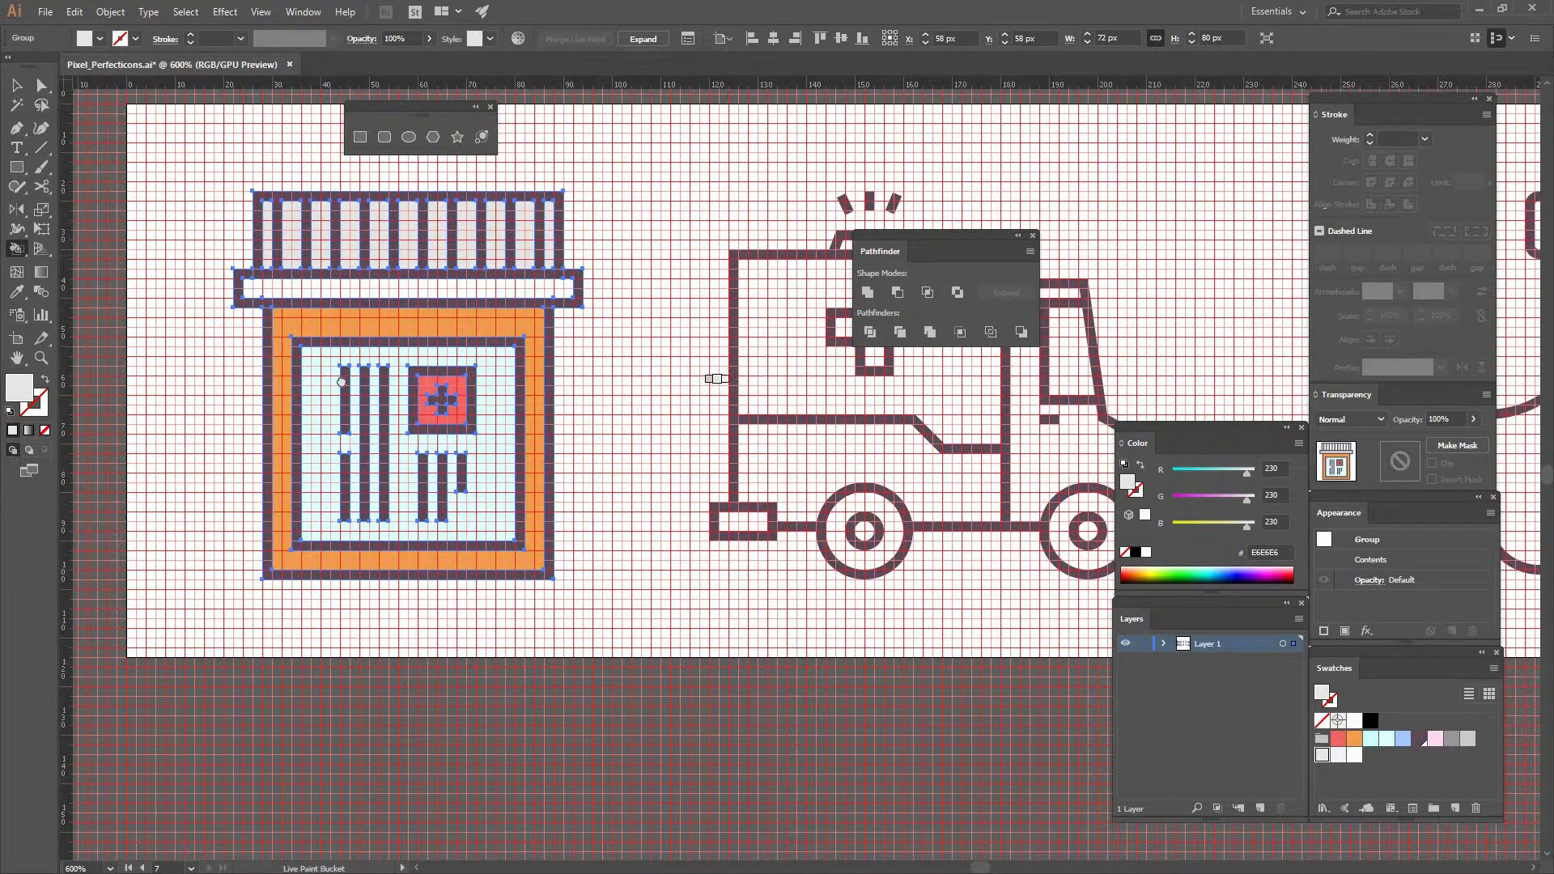
# Step: Turn the duplicated ambulance into a Live Paint group and fill its cross and siren with red F16565
pyautogui.moveTo(493, 382); pyautogui.dragTo(242, 382)
pyautogui.moveTo(809, 449); pyautogui.dragTo(550, 449)
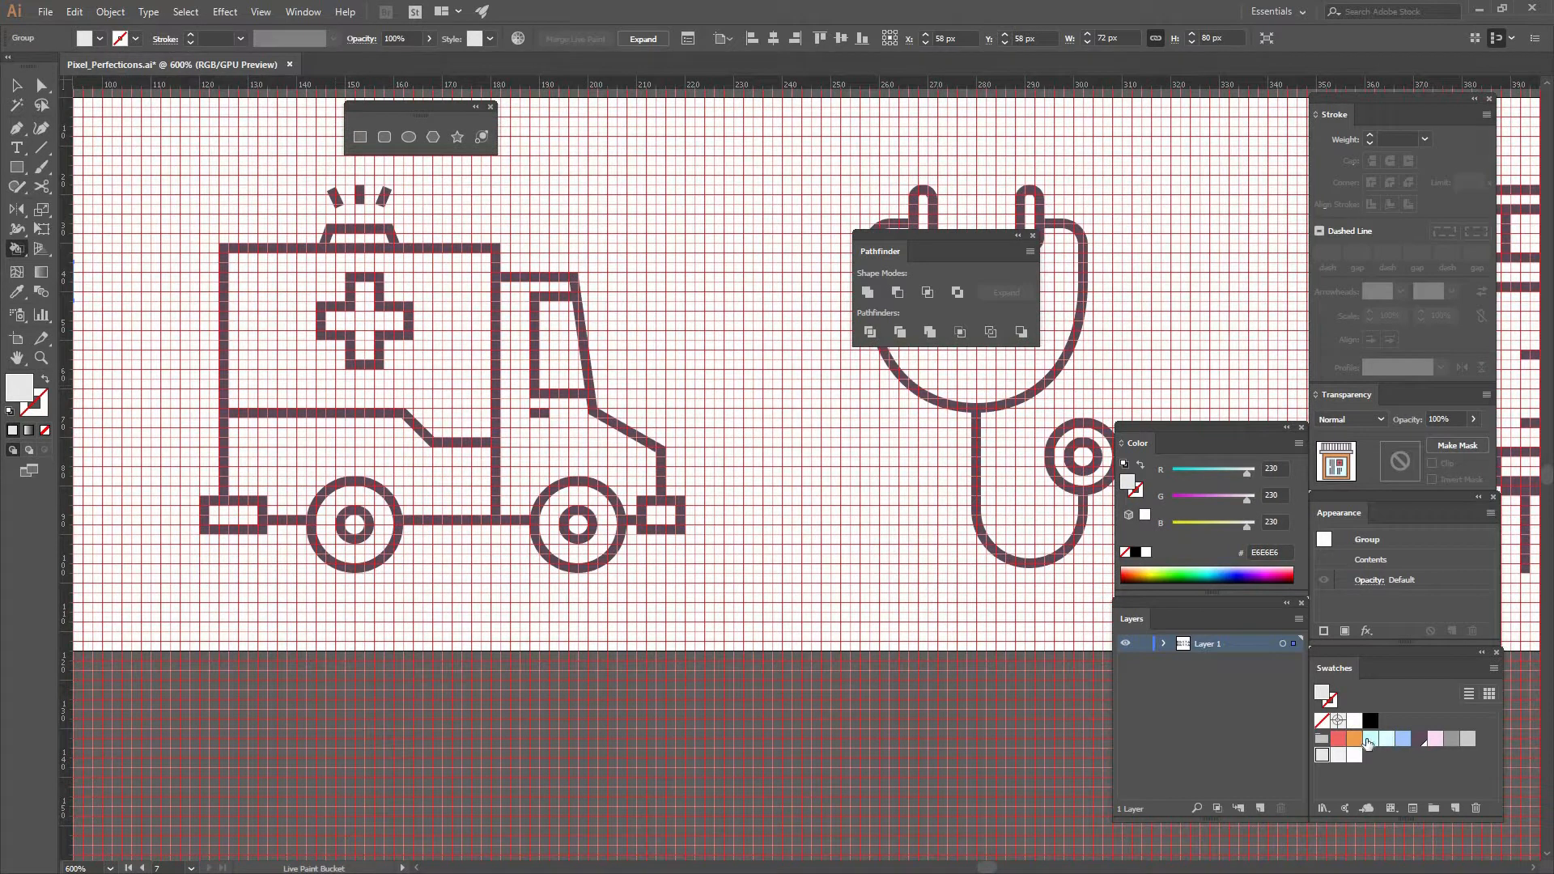
pyautogui.press('Right')
pyautogui.press('Right')
pyautogui.press('Right')
pyautogui.press('Right')
pyautogui.press('Right')
pyautogui.press('v')
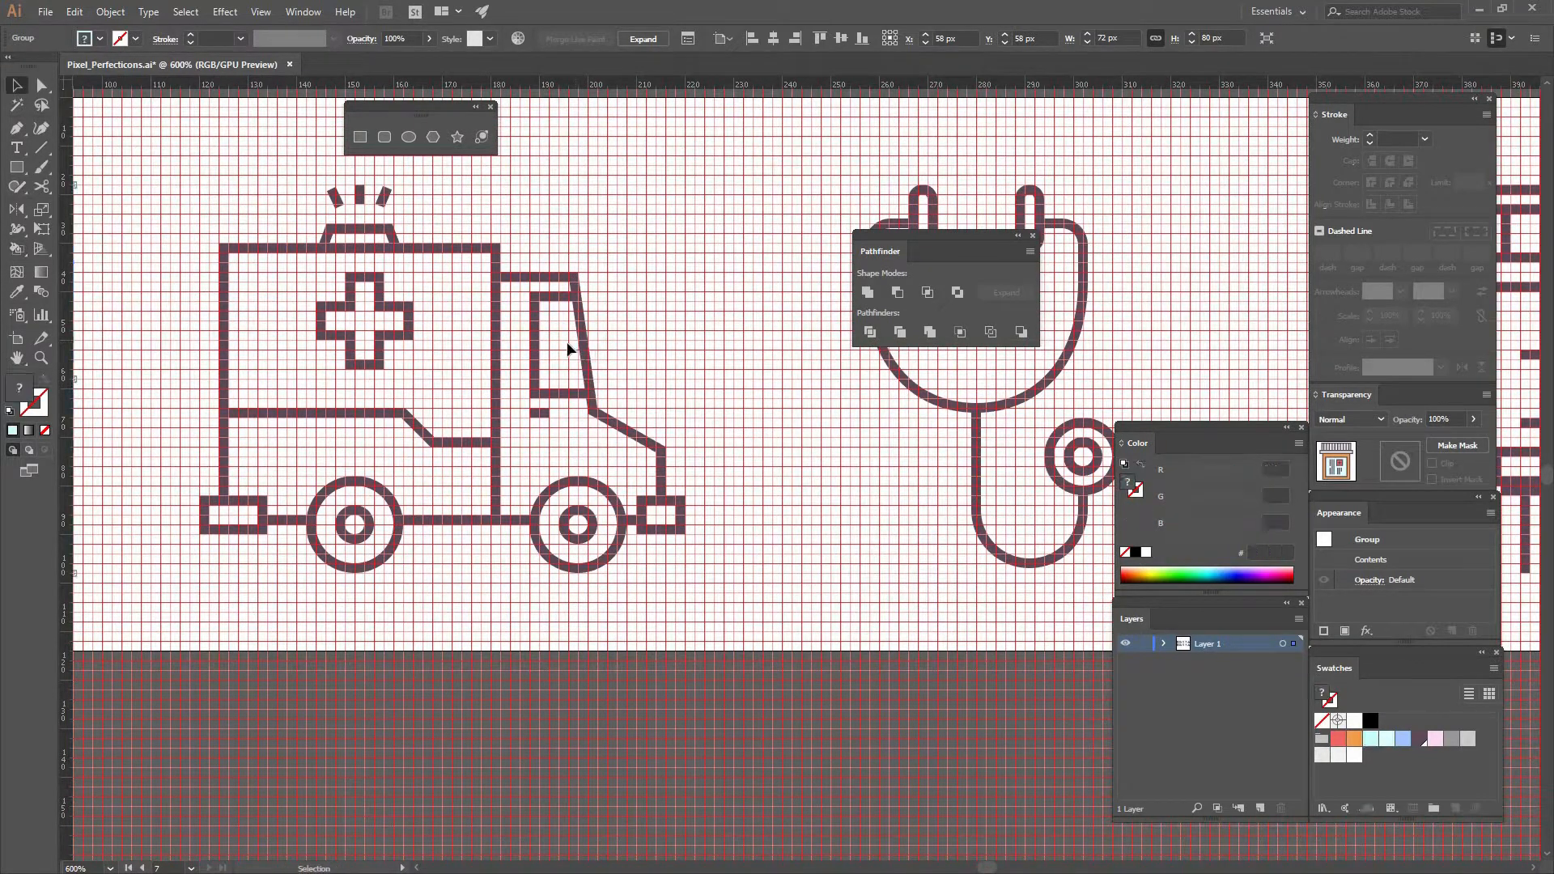
pyautogui.click(566, 342)
pyautogui.click(535, 323)
pyautogui.moveTo(186, 338); pyautogui.dragTo(613, 366)
pyautogui.moveTo(518, 365); pyautogui.dragTo(528, 365)
pyautogui.moveTo(729, 324); pyautogui.dragTo(567, 325)
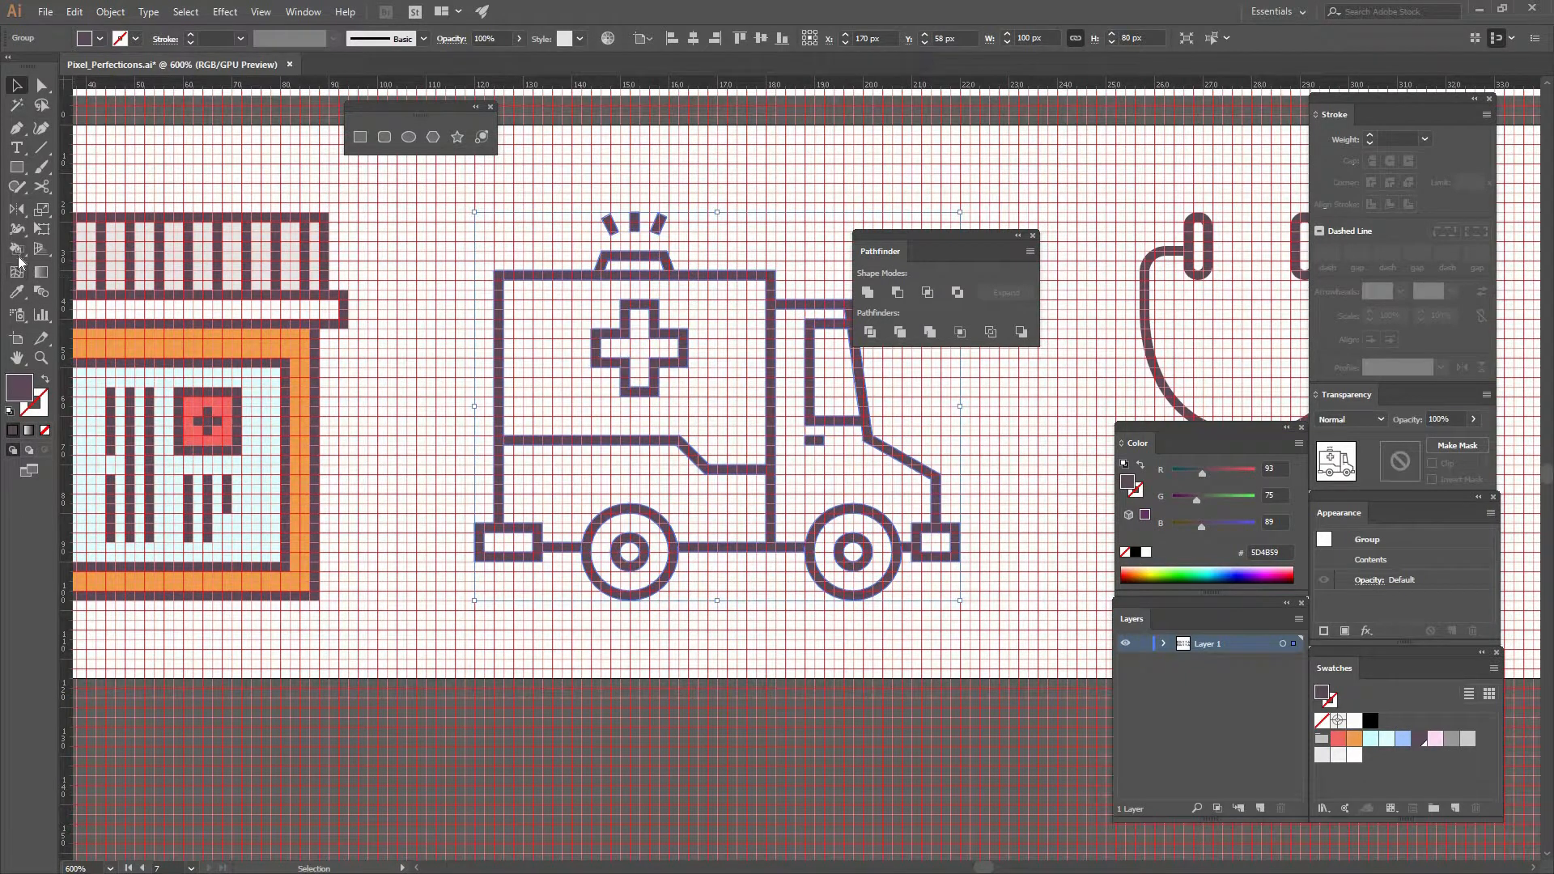
pyautogui.click(17, 249)
pyautogui.moveTo(500, 301); pyautogui.dragTo(327, 262)
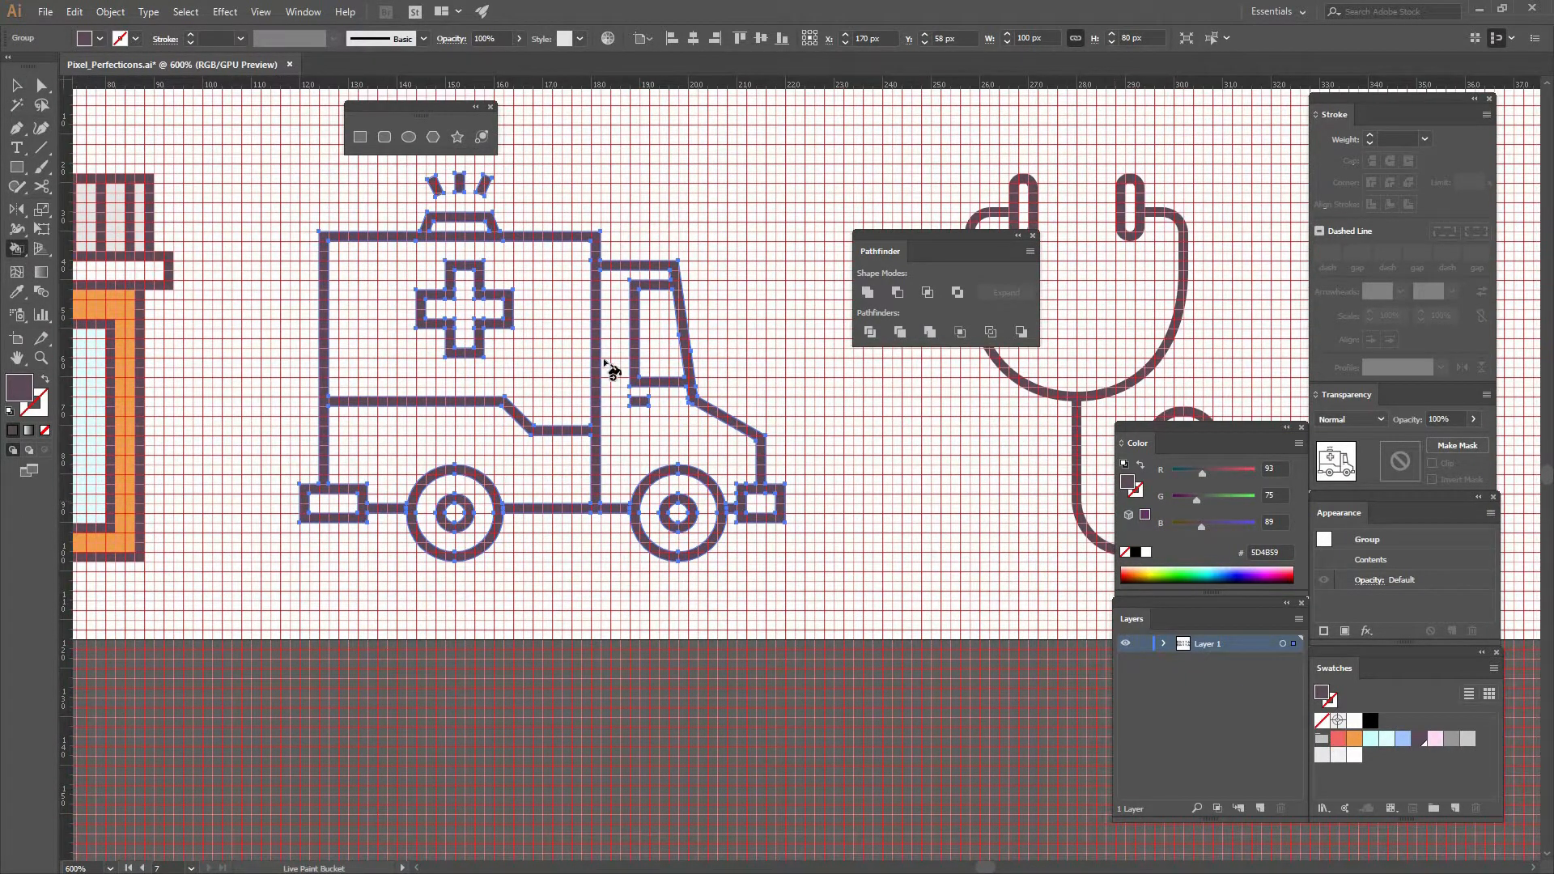
pyautogui.click(465, 308)
pyautogui.click(463, 229)
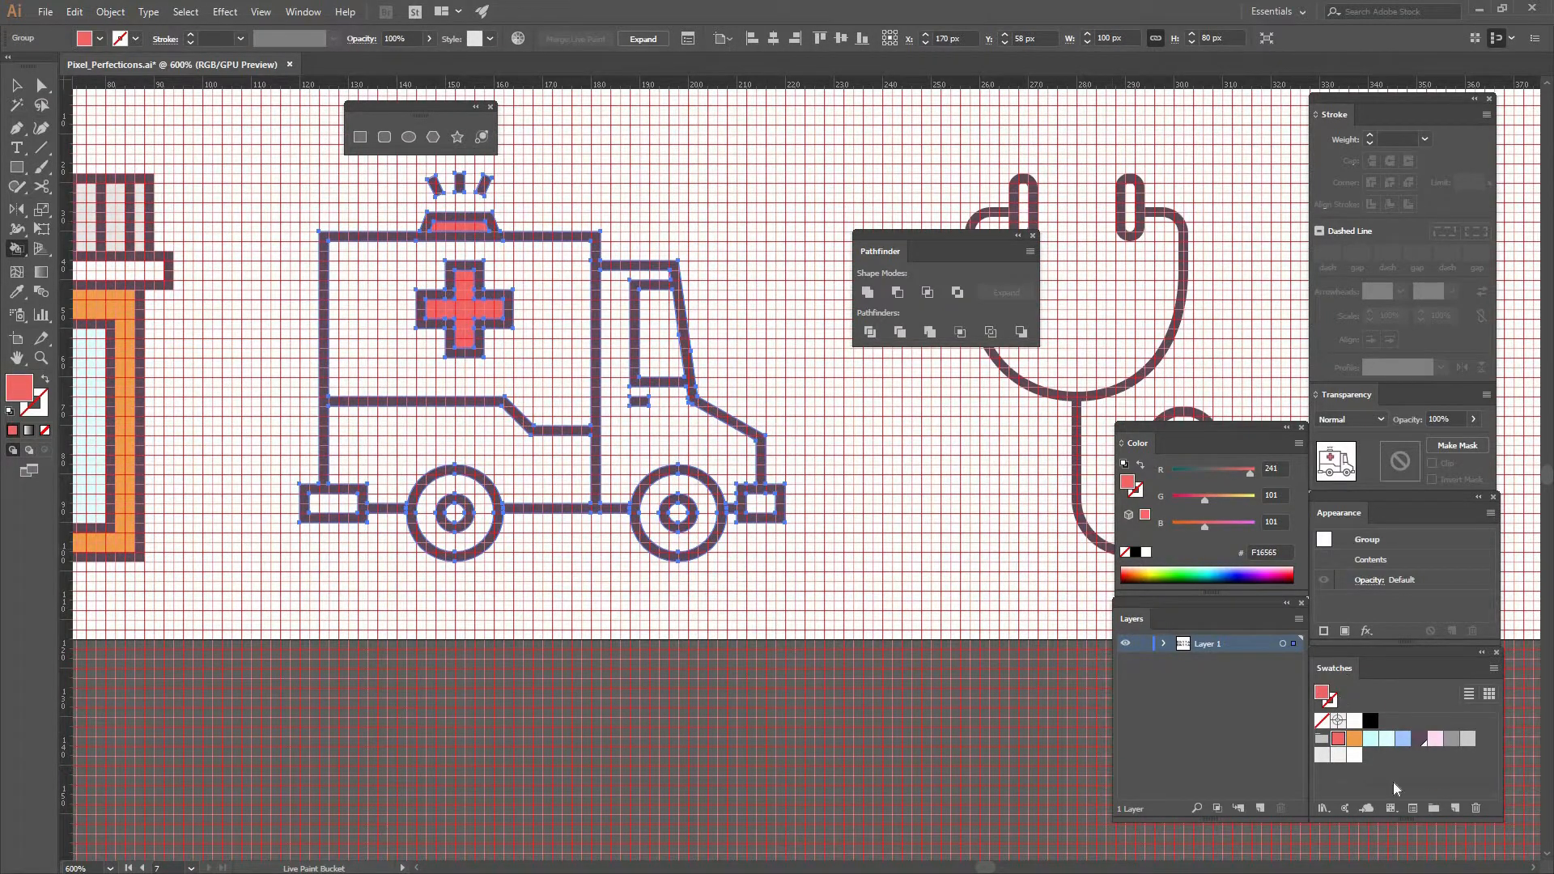
# Step: Fill the tires of both ambulance wheels with gray 999999
pyautogui.click(1449, 740)
pyautogui.click(667, 498)
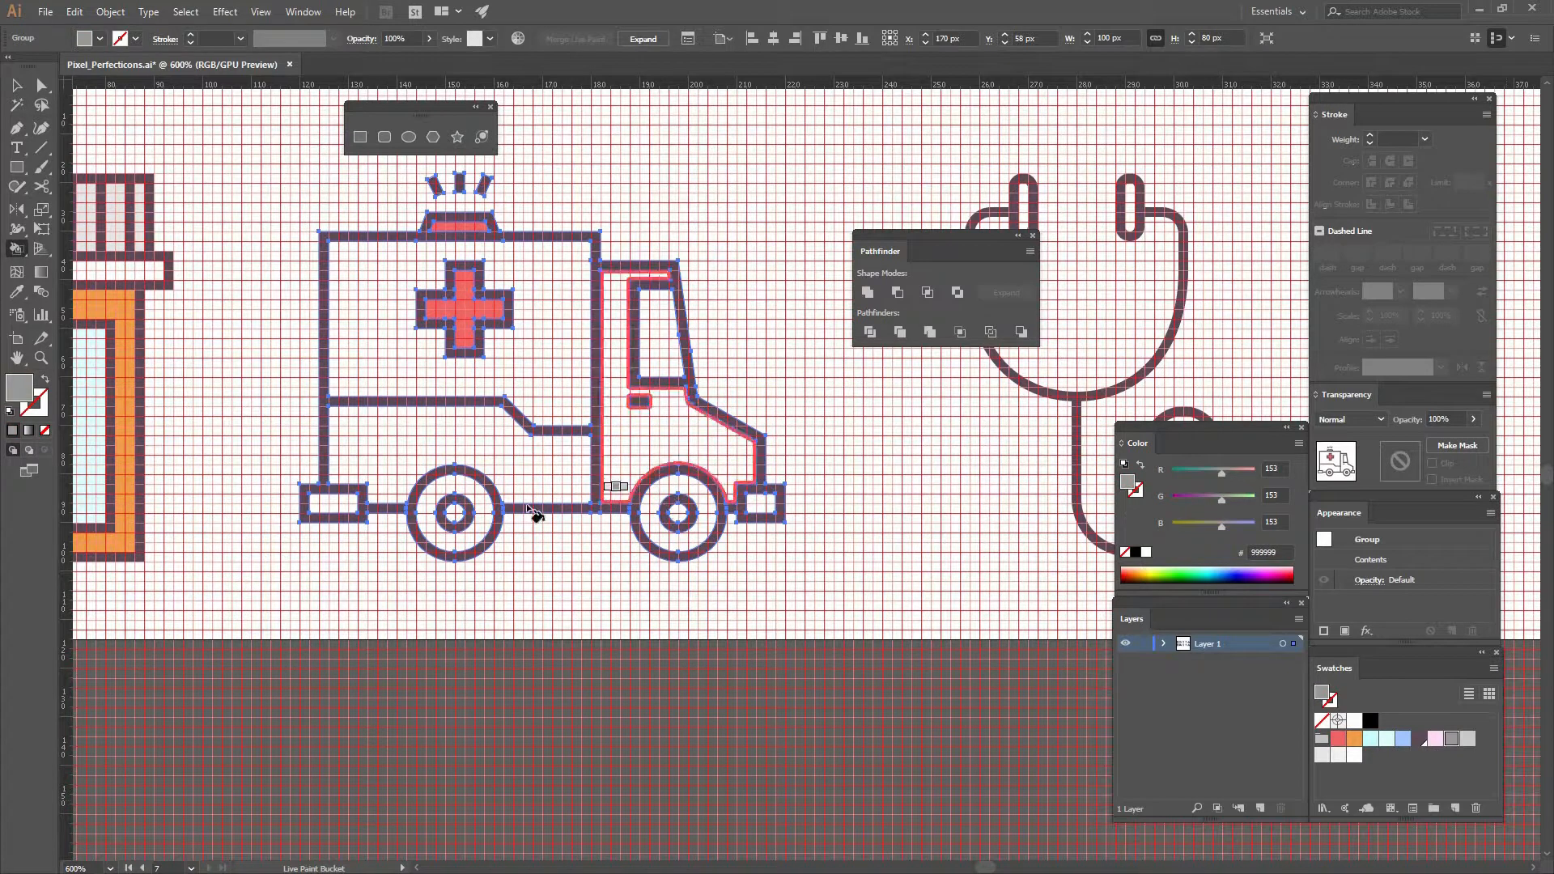
pyautogui.click(484, 515)
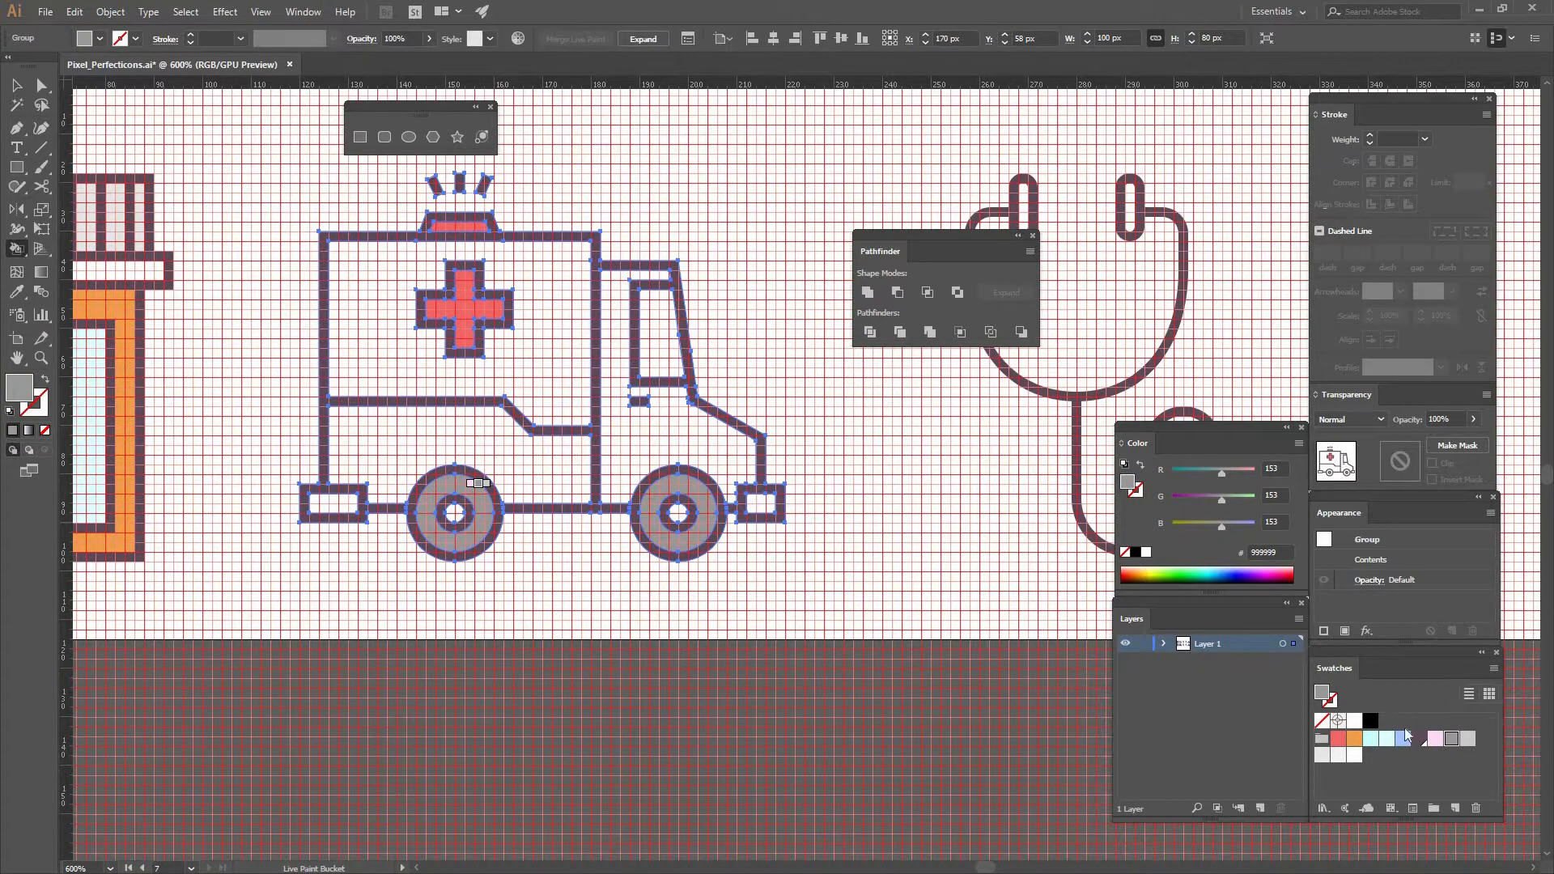
# Step: Fill the ambulance's wheel hubs and both bumpers with light gray CCCCCC
pyautogui.press('Right')
pyautogui.click(455, 512)
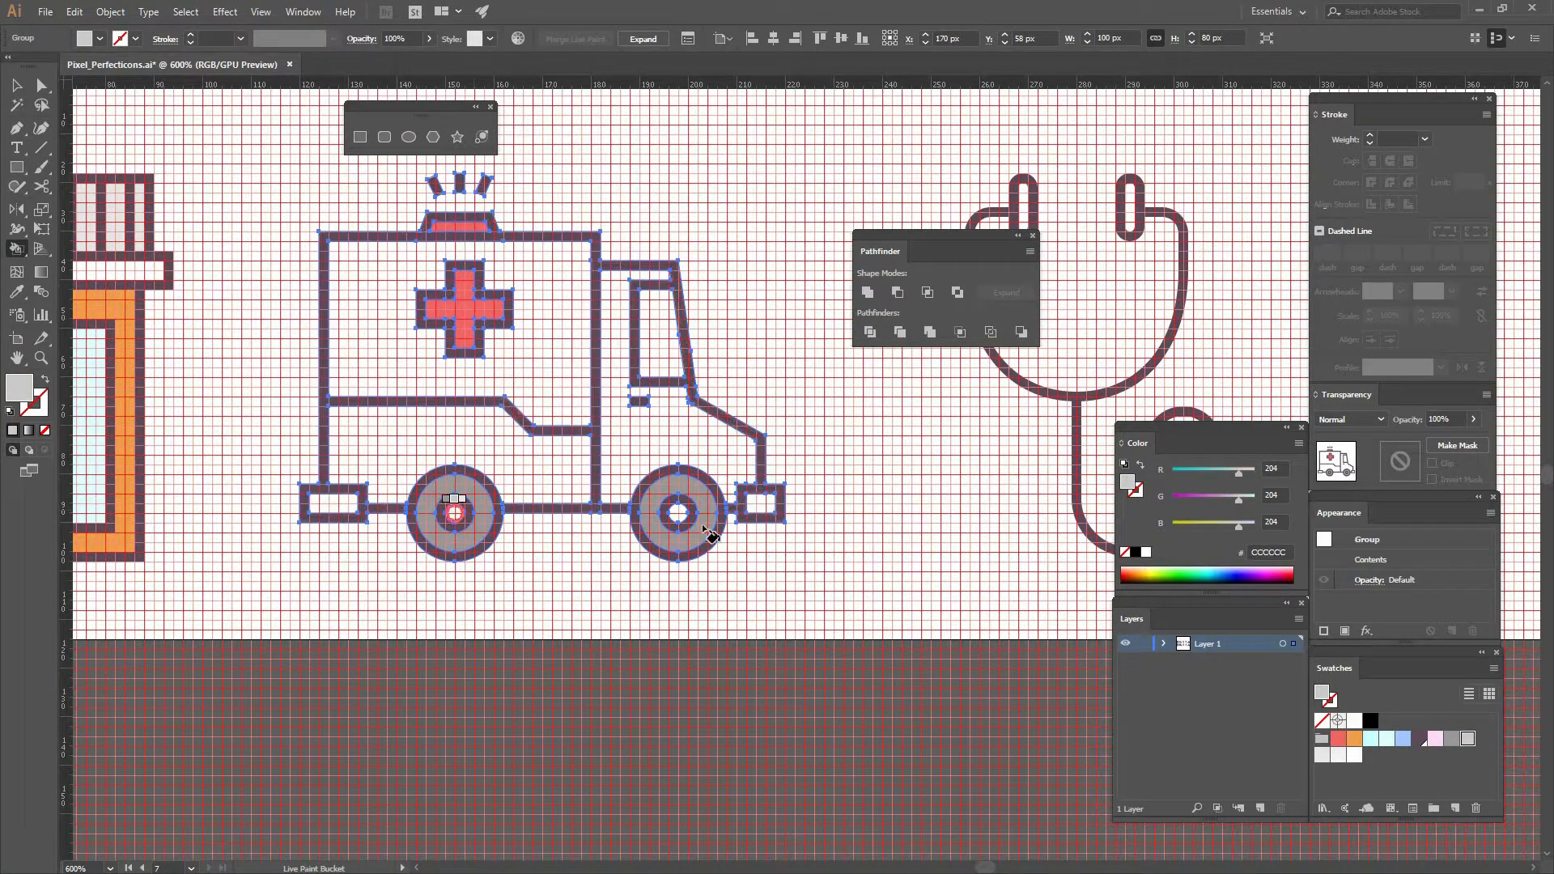
pyautogui.click(680, 514)
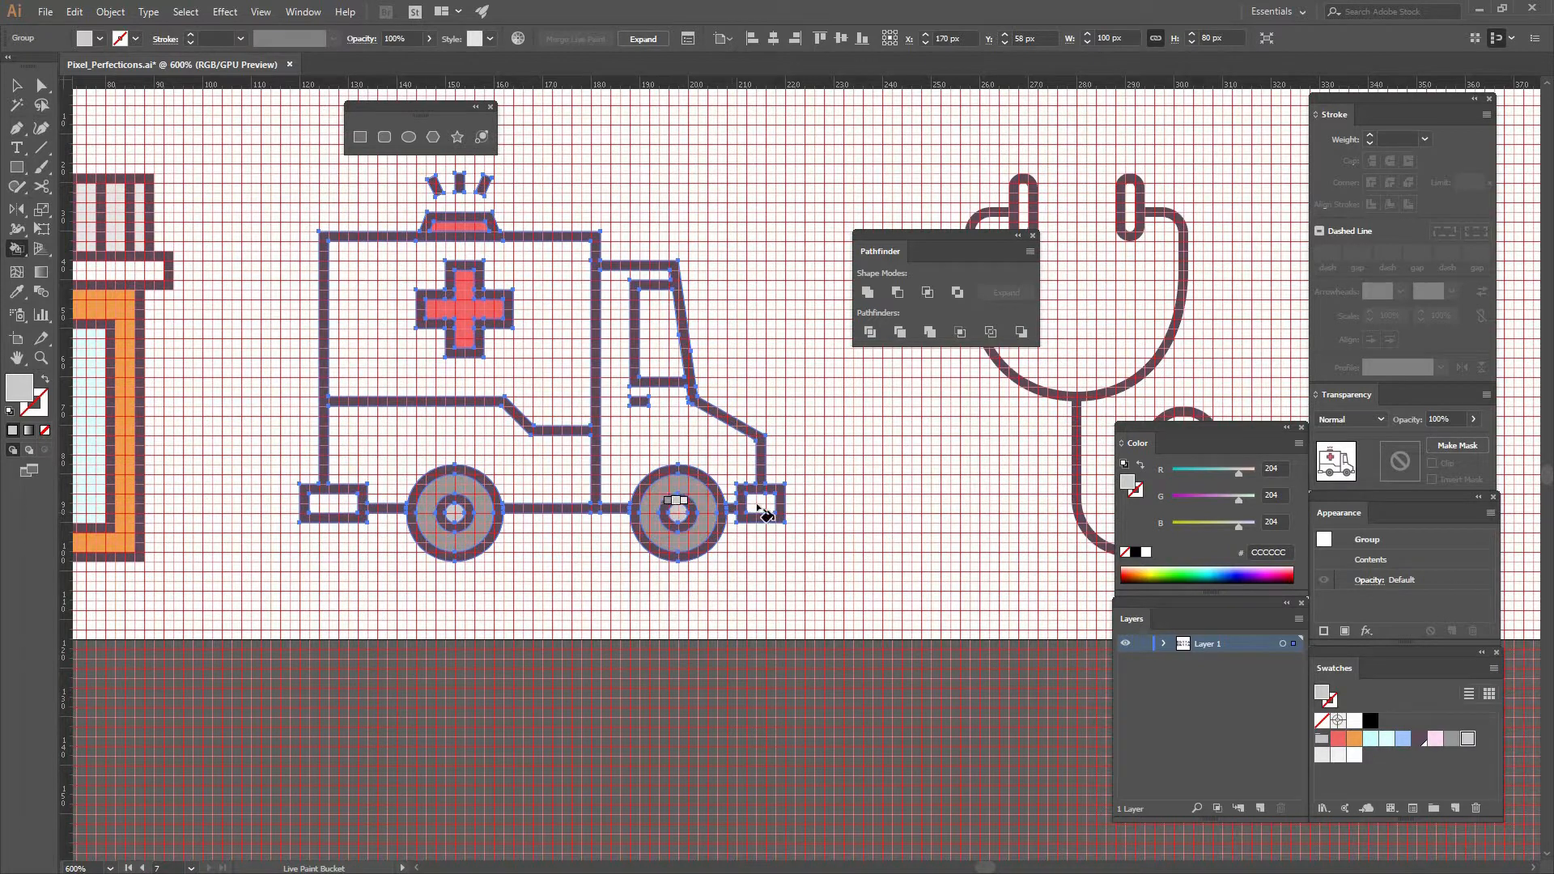
pyautogui.click(756, 504)
pyautogui.click(331, 503)
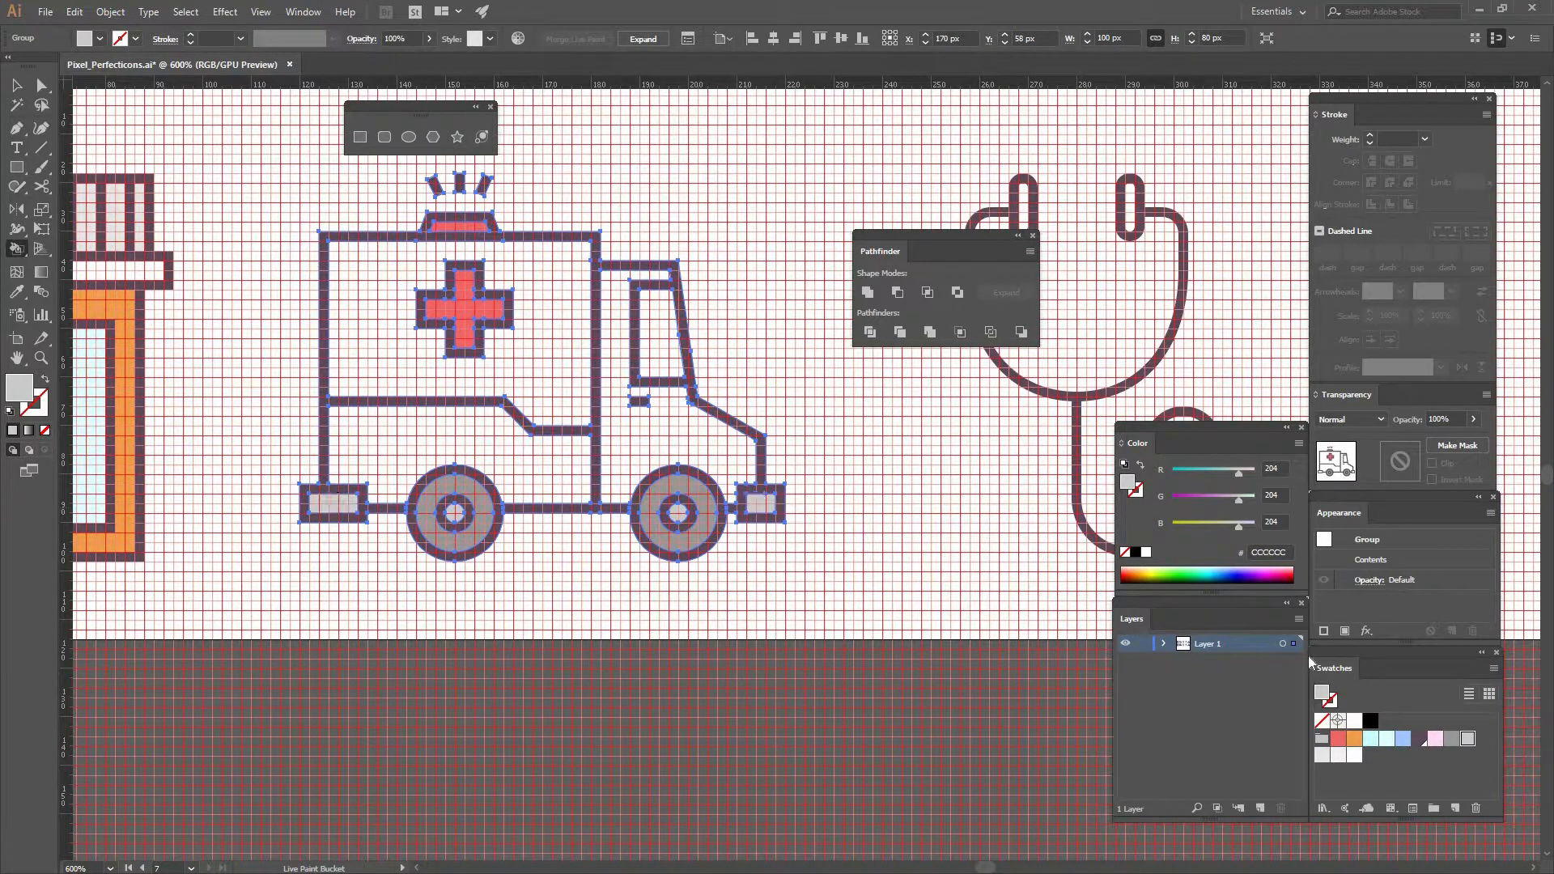
# Step: Fill the ambulance's cab window with light blue C9FEFF and deselect the icon
pyautogui.press('Right')
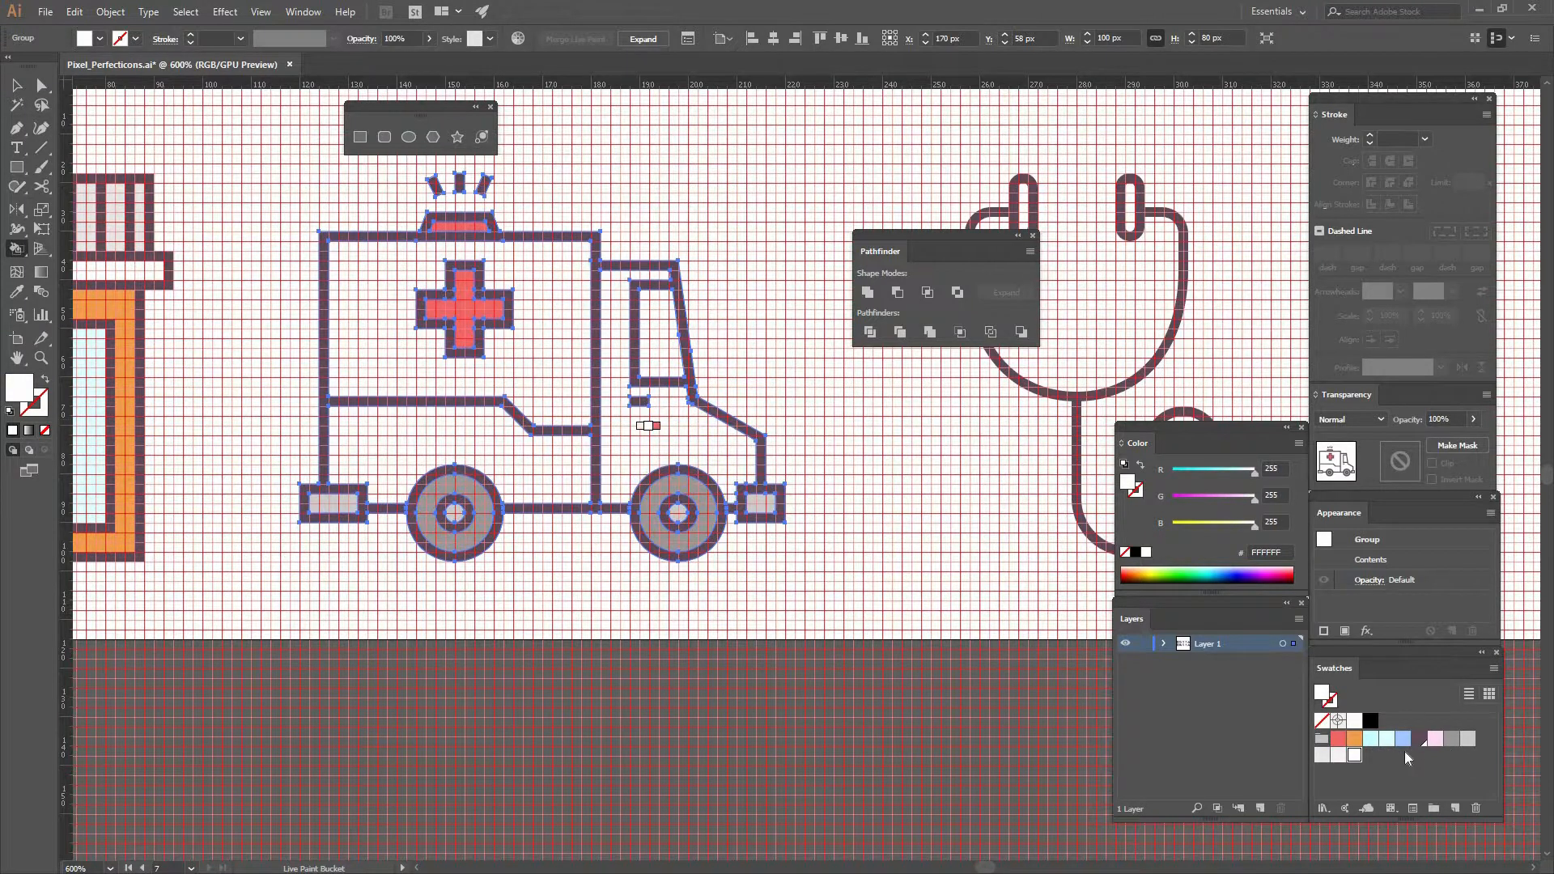
pyautogui.click(1371, 741)
pyautogui.click(684, 353)
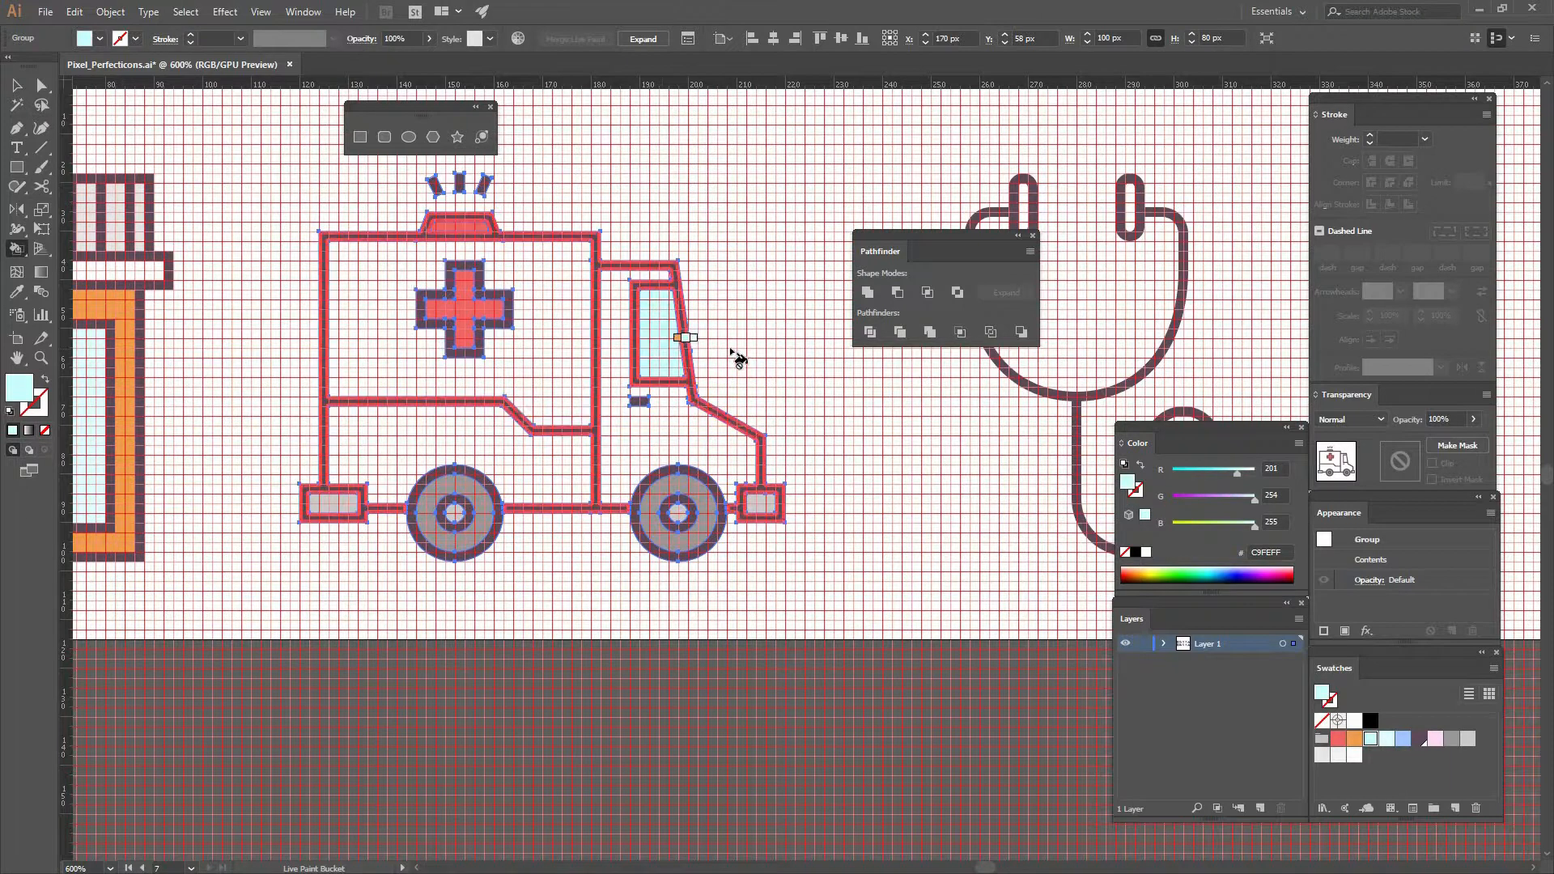
pyautogui.press('v')
pyautogui.click(907, 411)
# Step: Live Paint the duplicated stethoscope's chest piece with a gray 999999 ring and a light gray CCCCCC center
pyautogui.moveTo(883, 429); pyautogui.dragTo(404, 455)
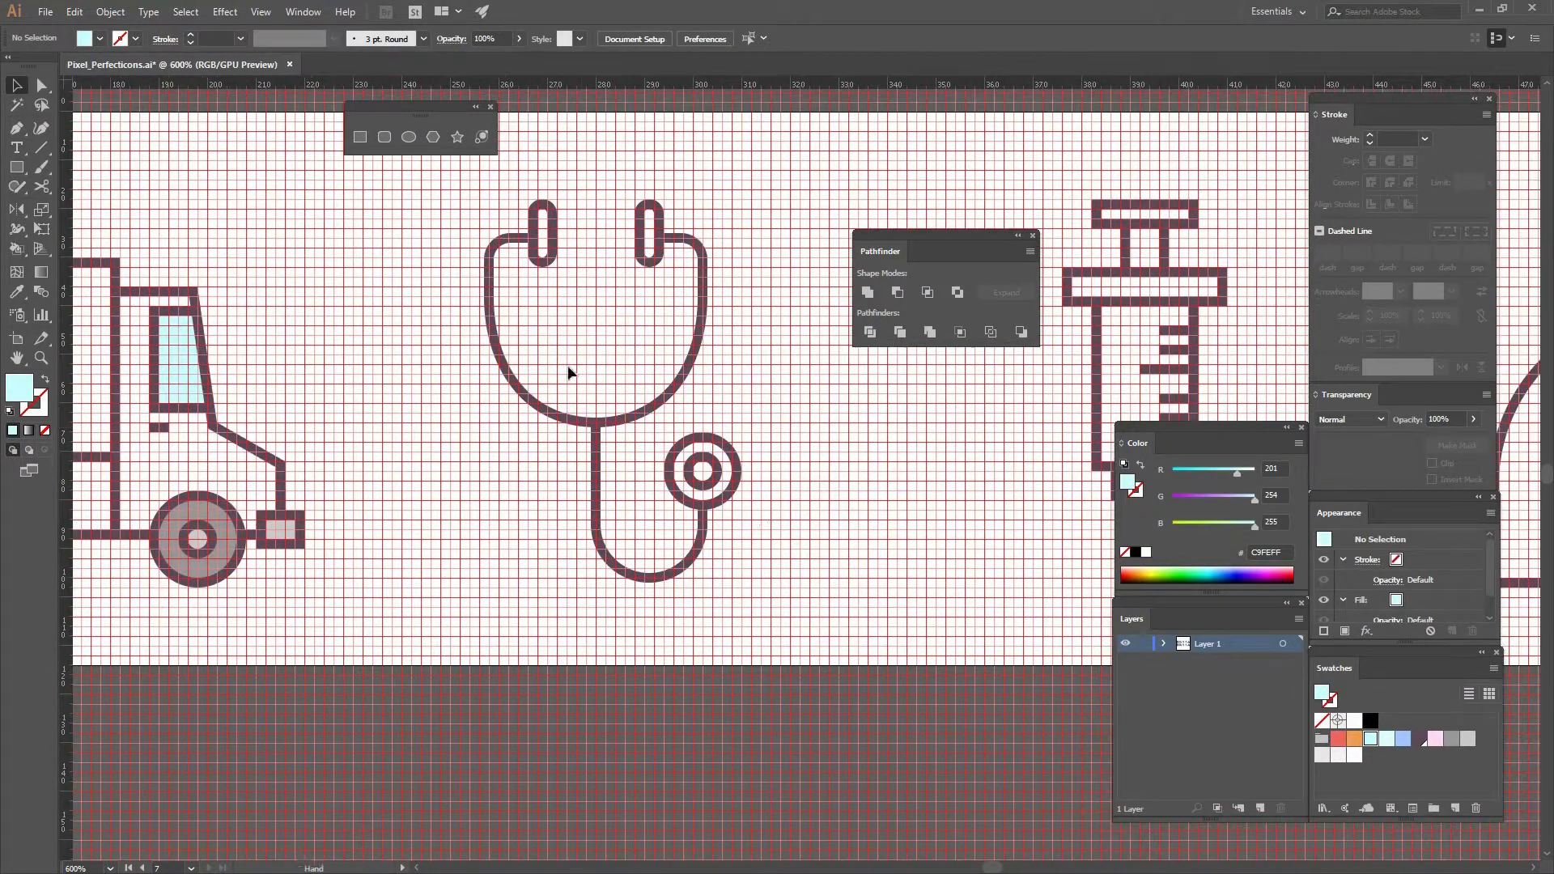
pyautogui.click(661, 393)
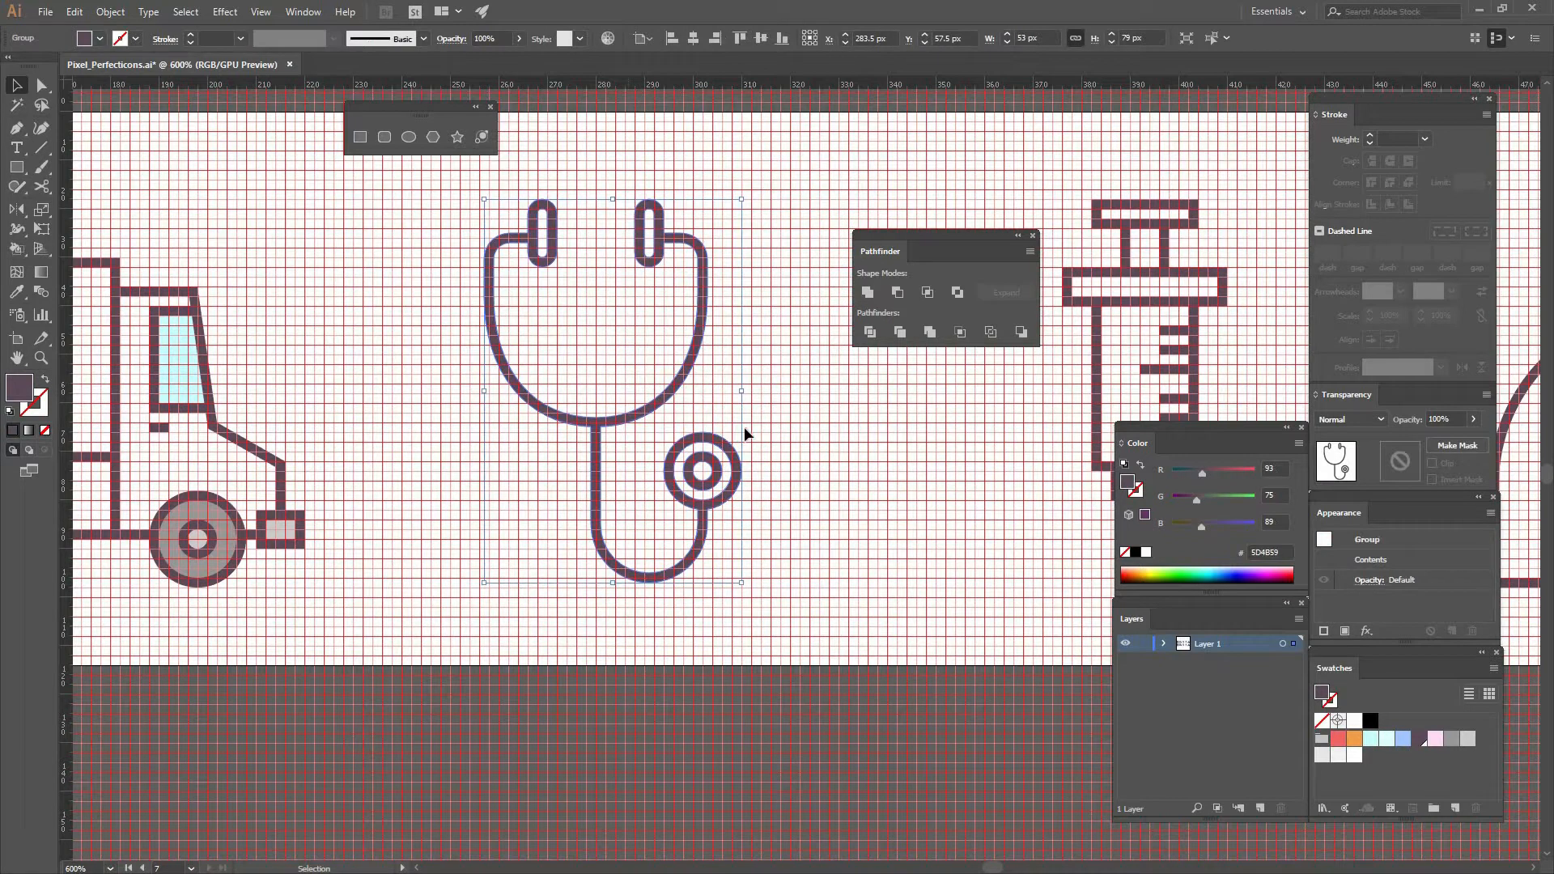
pyautogui.click(1451, 739)
pyautogui.hotkey('ctrl', 'z')
pyautogui.press('k')
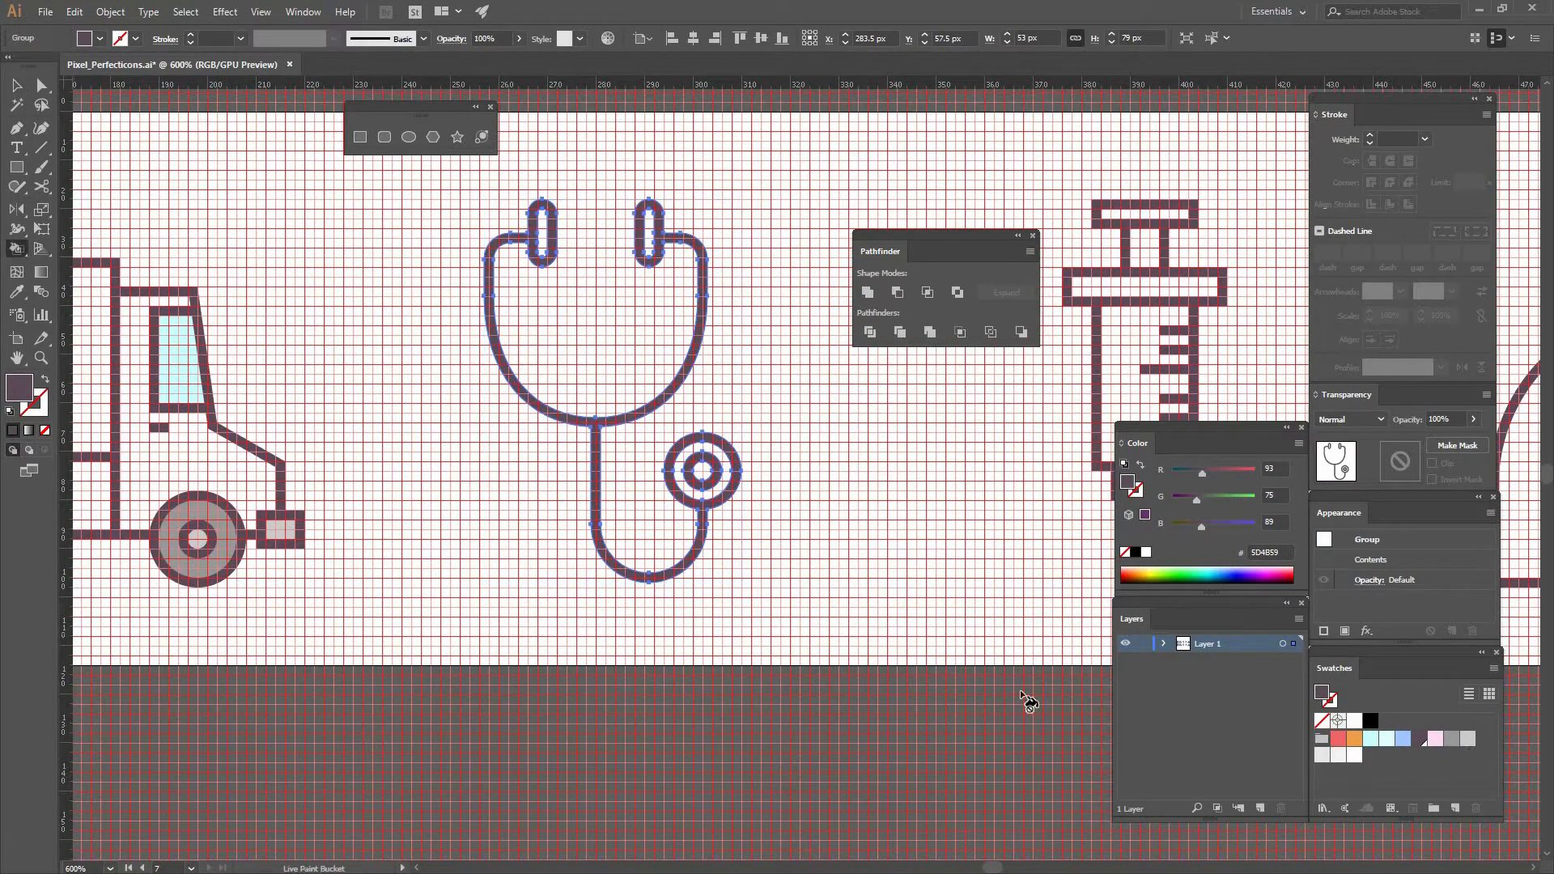
pyautogui.click(712, 468)
pyautogui.press('Right')
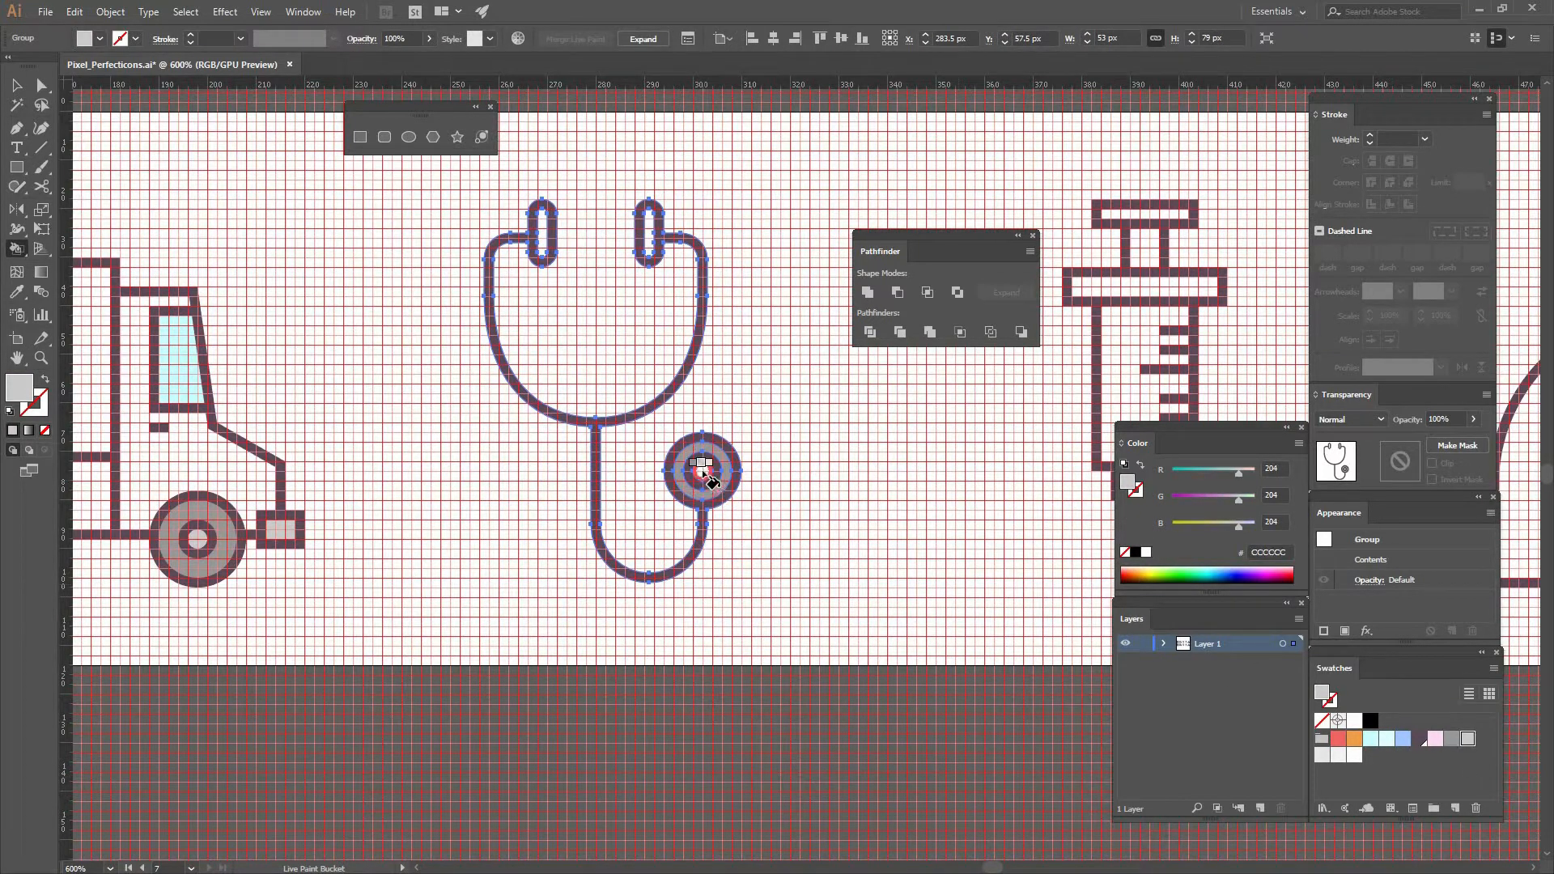
# Step: Fill both ear tips of the stethoscope with light gray CCCCCC and deselect the icon
pyautogui.click(1370, 738)
pyautogui.click(649, 235)
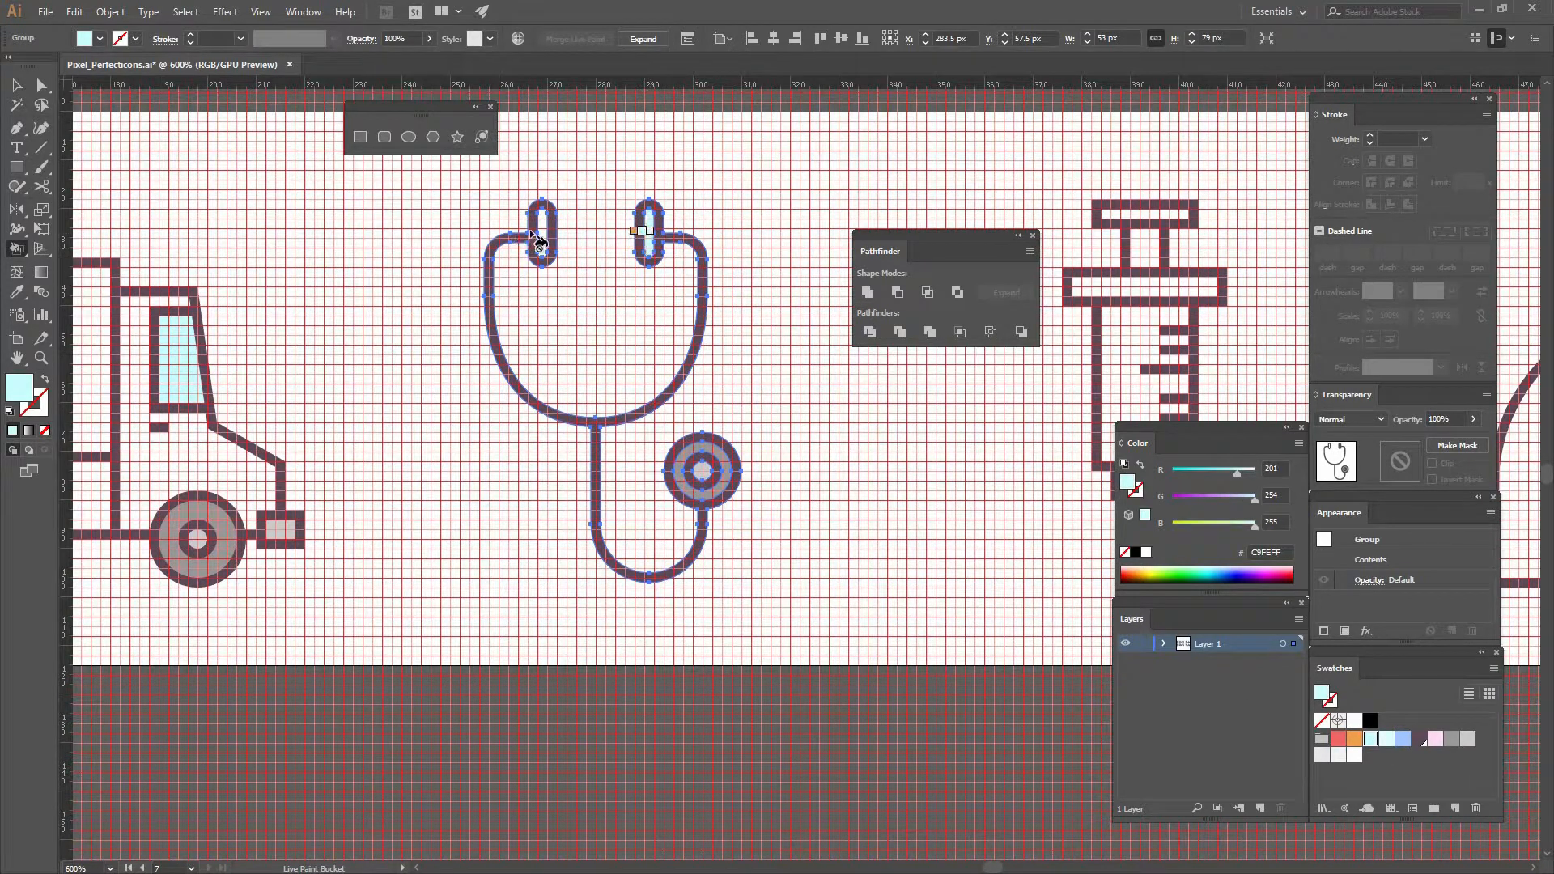
pyautogui.click(1467, 738)
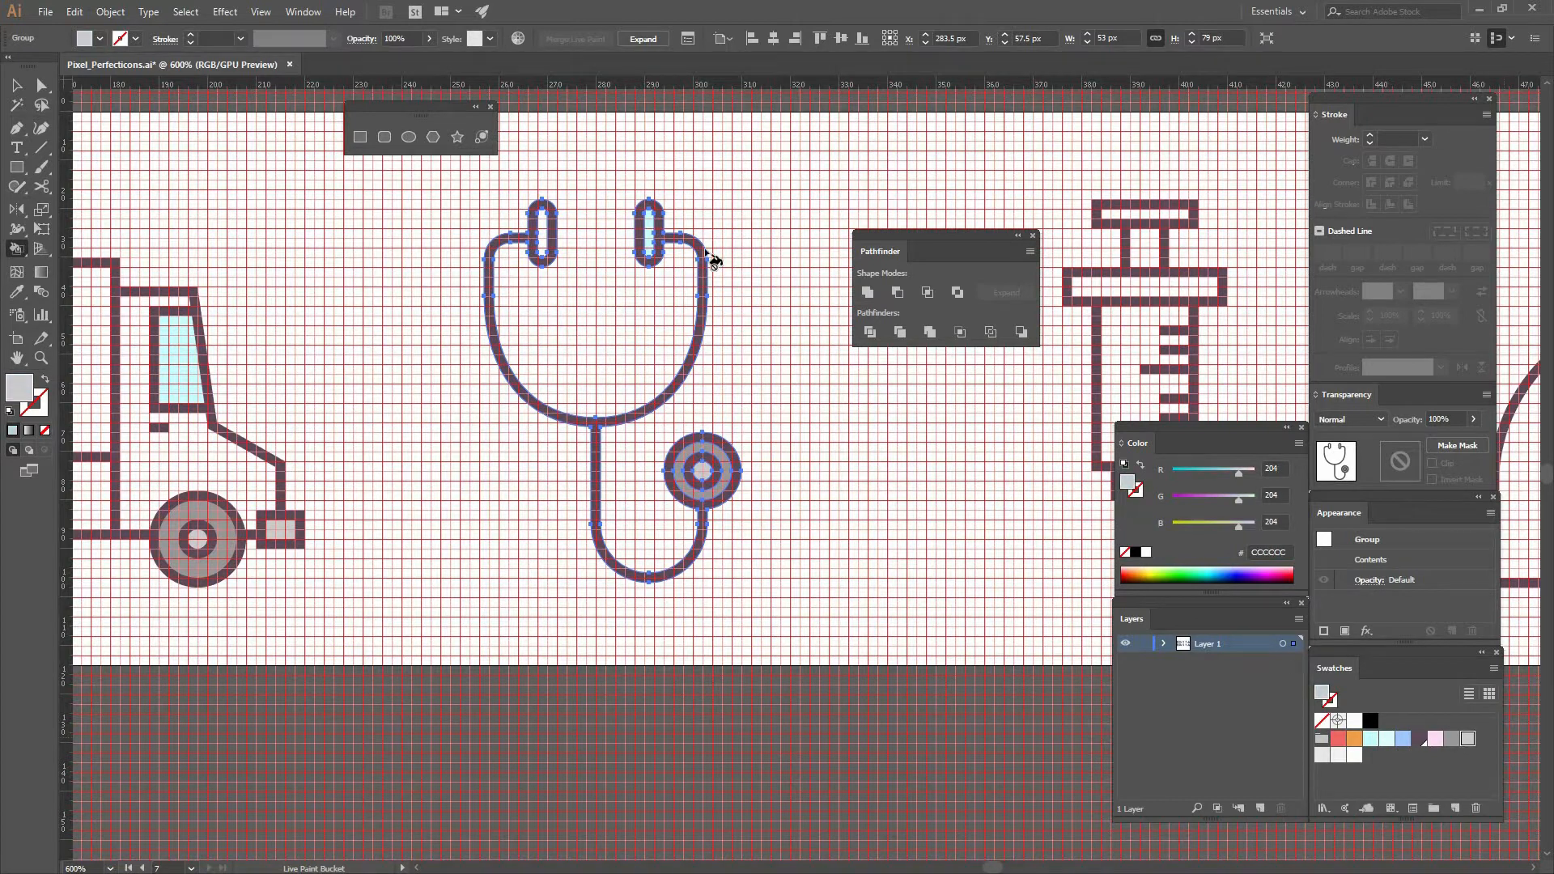
pyautogui.click(654, 246)
pyautogui.click(544, 240)
pyautogui.press('v')
pyautogui.click(764, 352)
# Step: Live Paint the duplicated syringe's barrel, flange, plunger rod and plunger top with light blue C9FEFF
pyautogui.moveTo(765, 352); pyautogui.dragTo(454, 368)
pyautogui.click(631, 300)
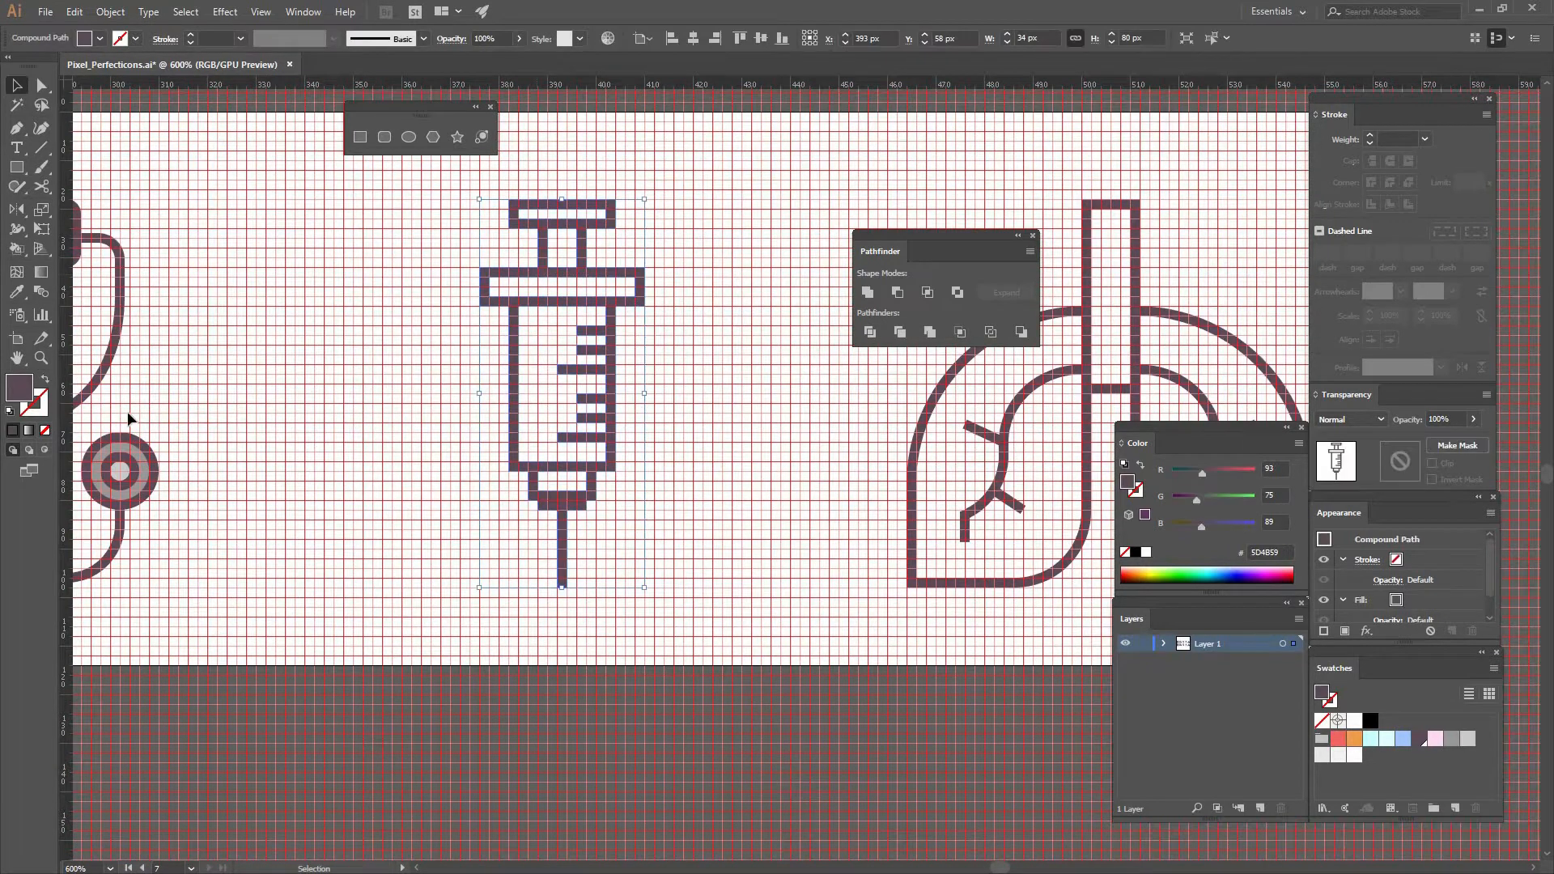
pyautogui.click(17, 248)
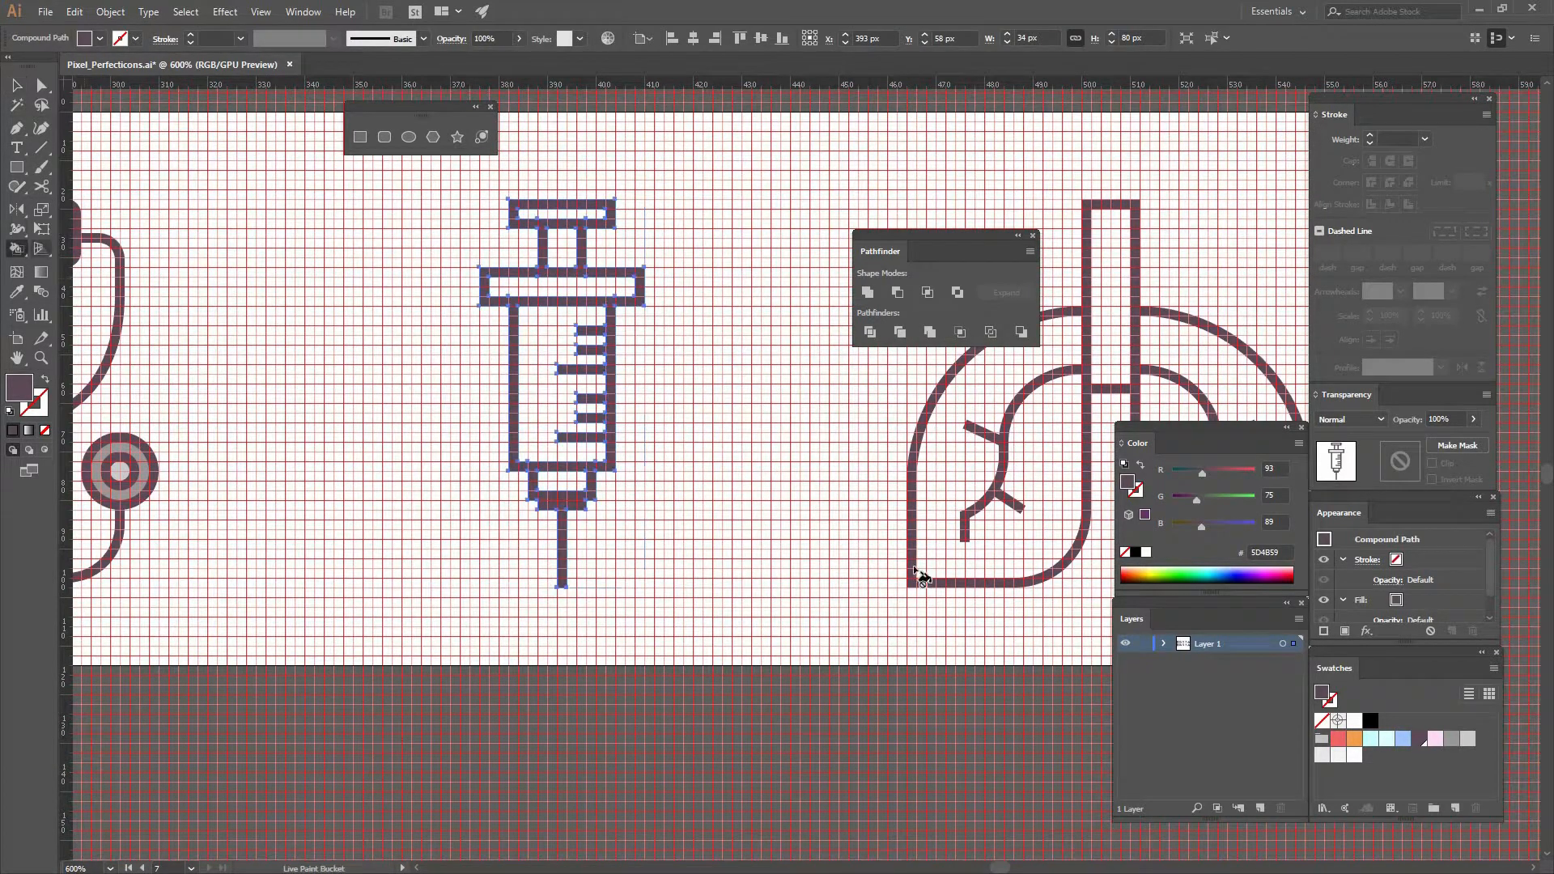
pyautogui.click(1372, 741)
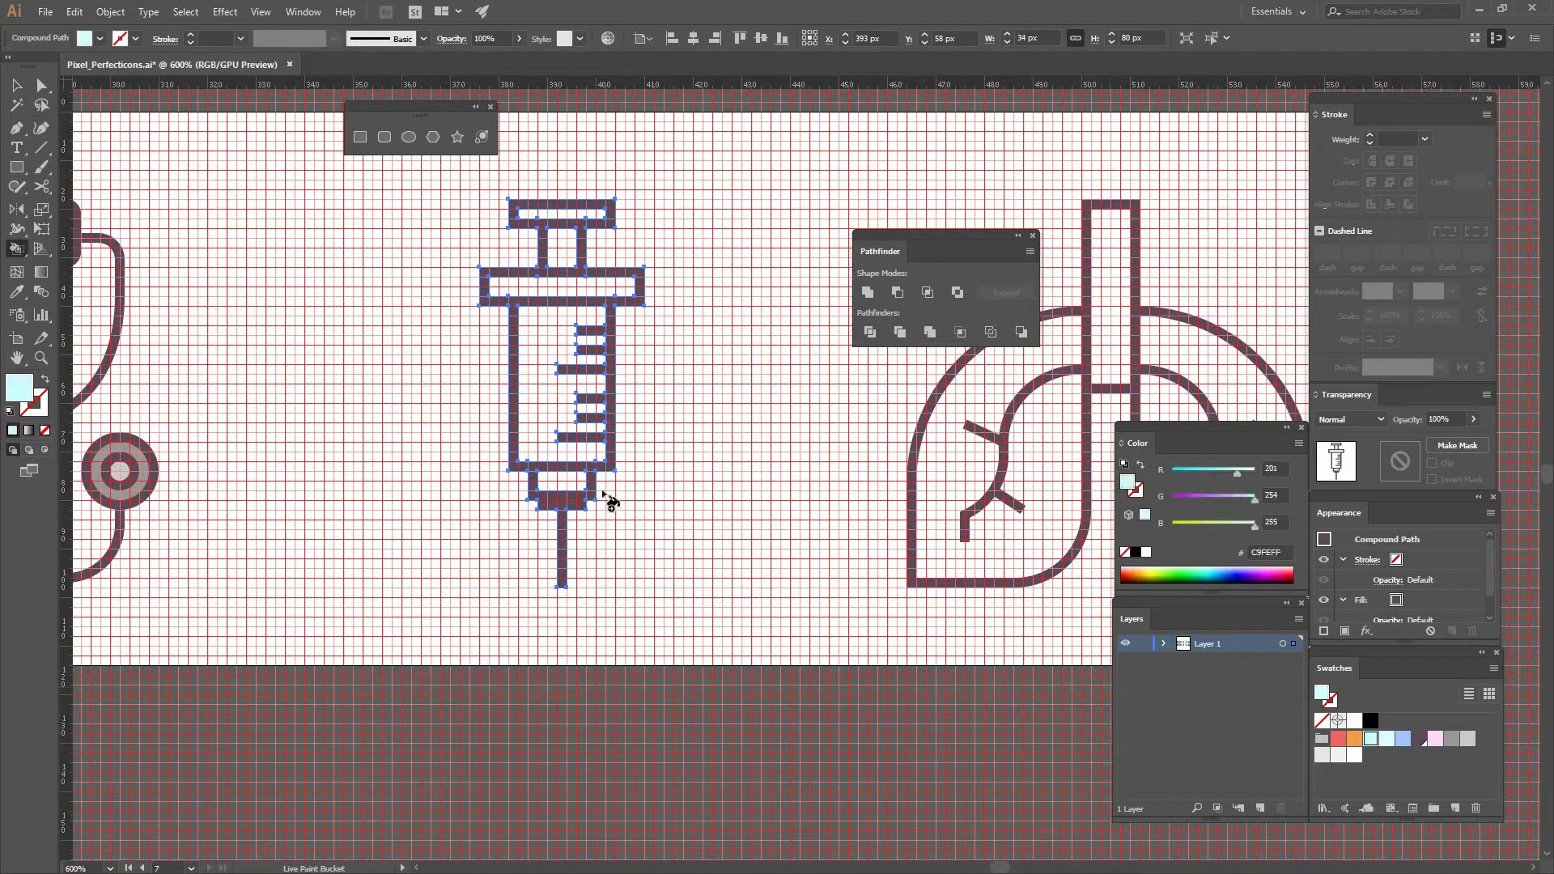
pyautogui.click(555, 351)
pyautogui.click(558, 285)
pyautogui.click(573, 237)
pyautogui.click(563, 215)
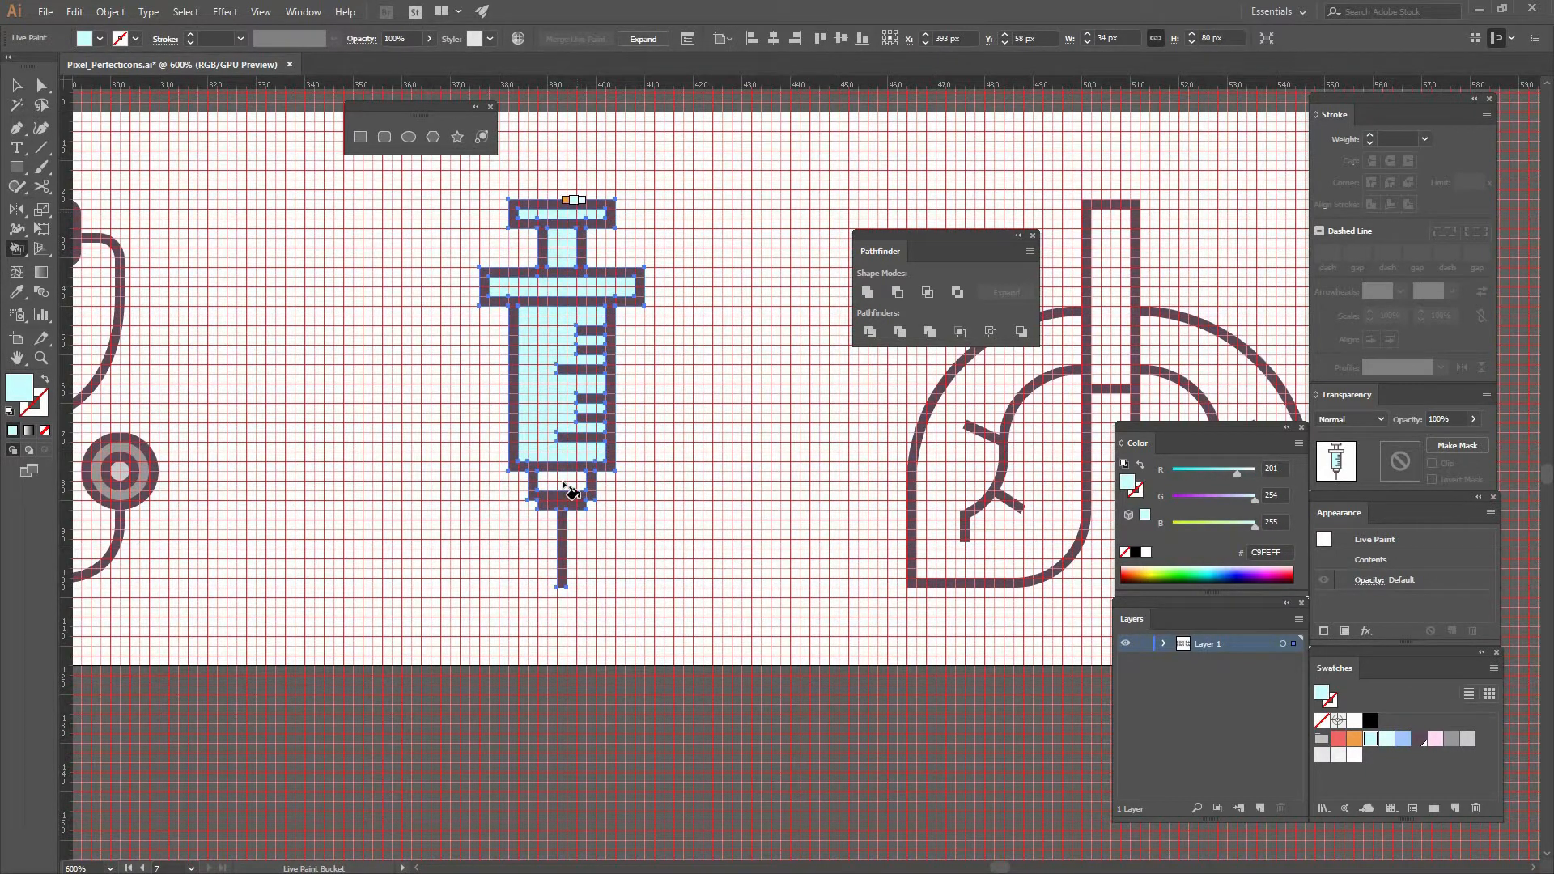
pyautogui.hscroll(5, 639, 468)
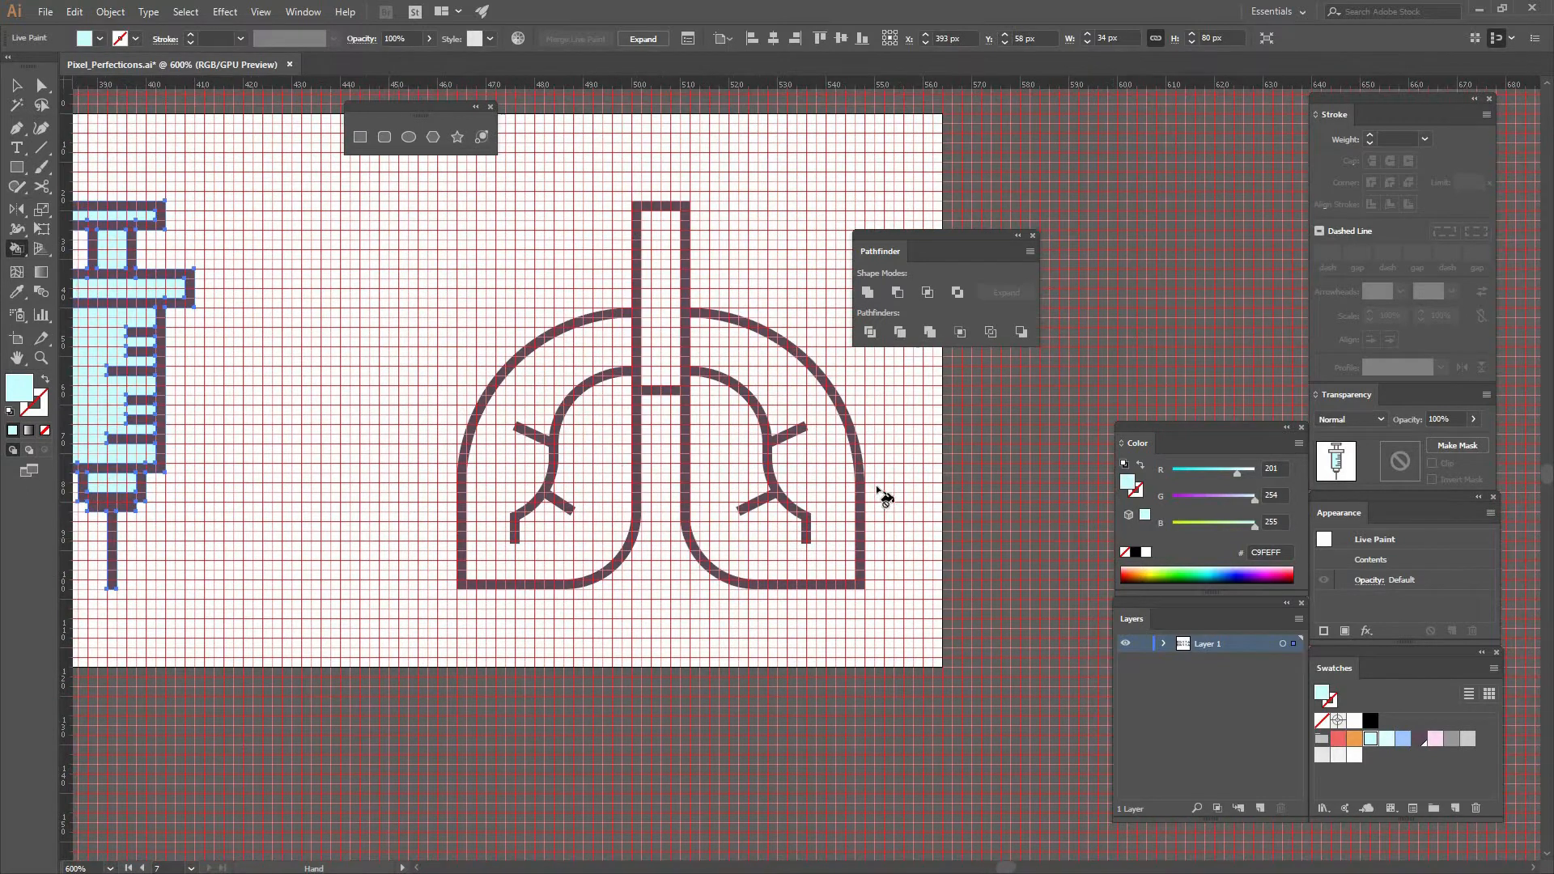
# Step: Live Paint the windpipe of the duplicated lungs icon with blue A1C5FF
pyautogui.press('v')
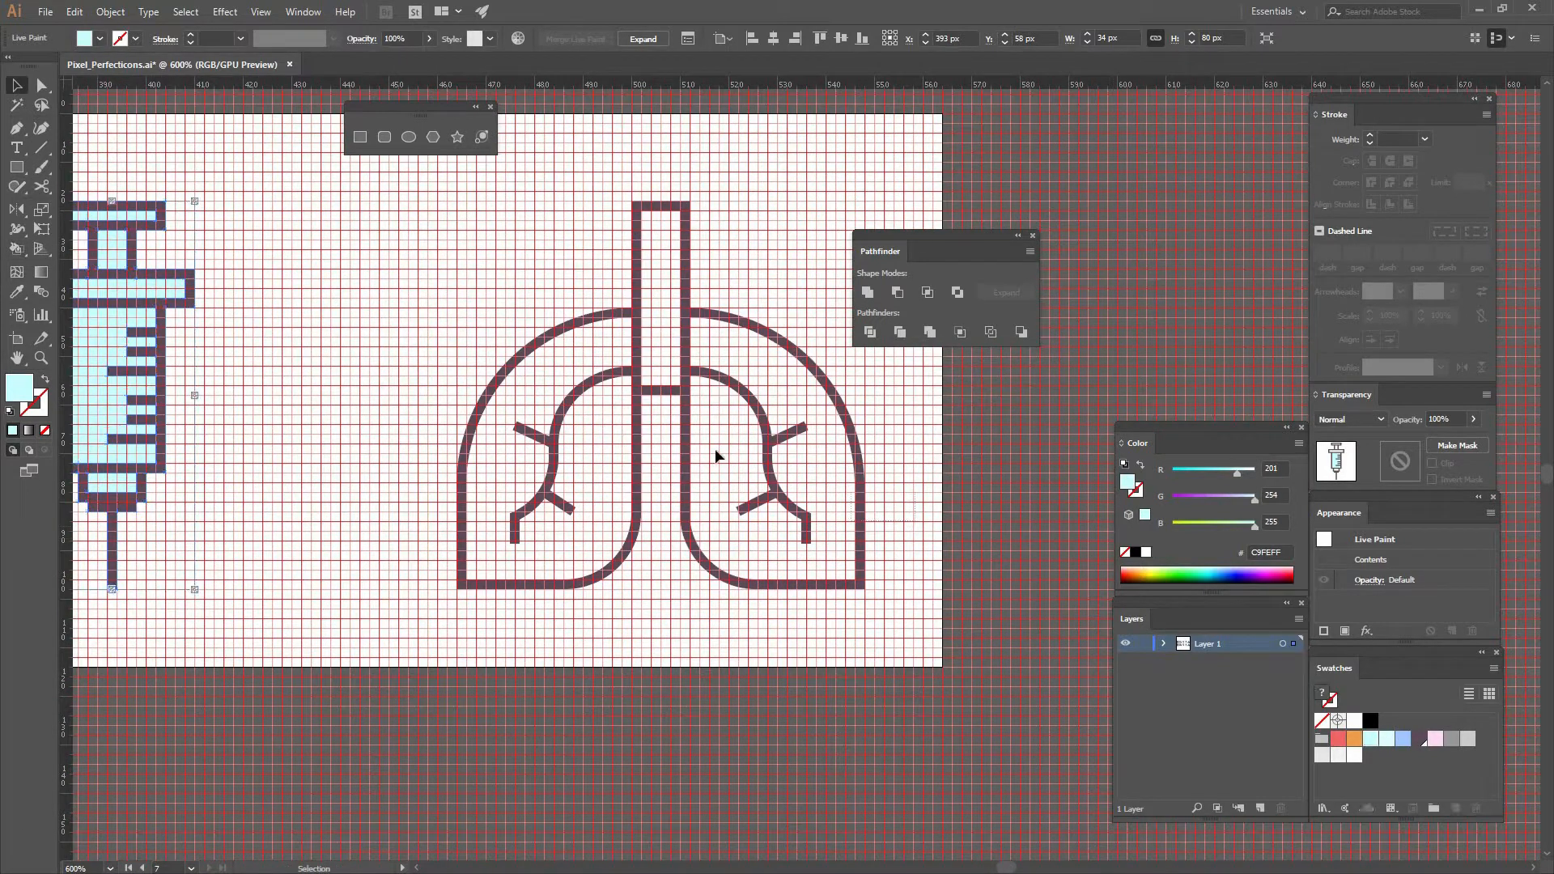
pyautogui.click(859, 485)
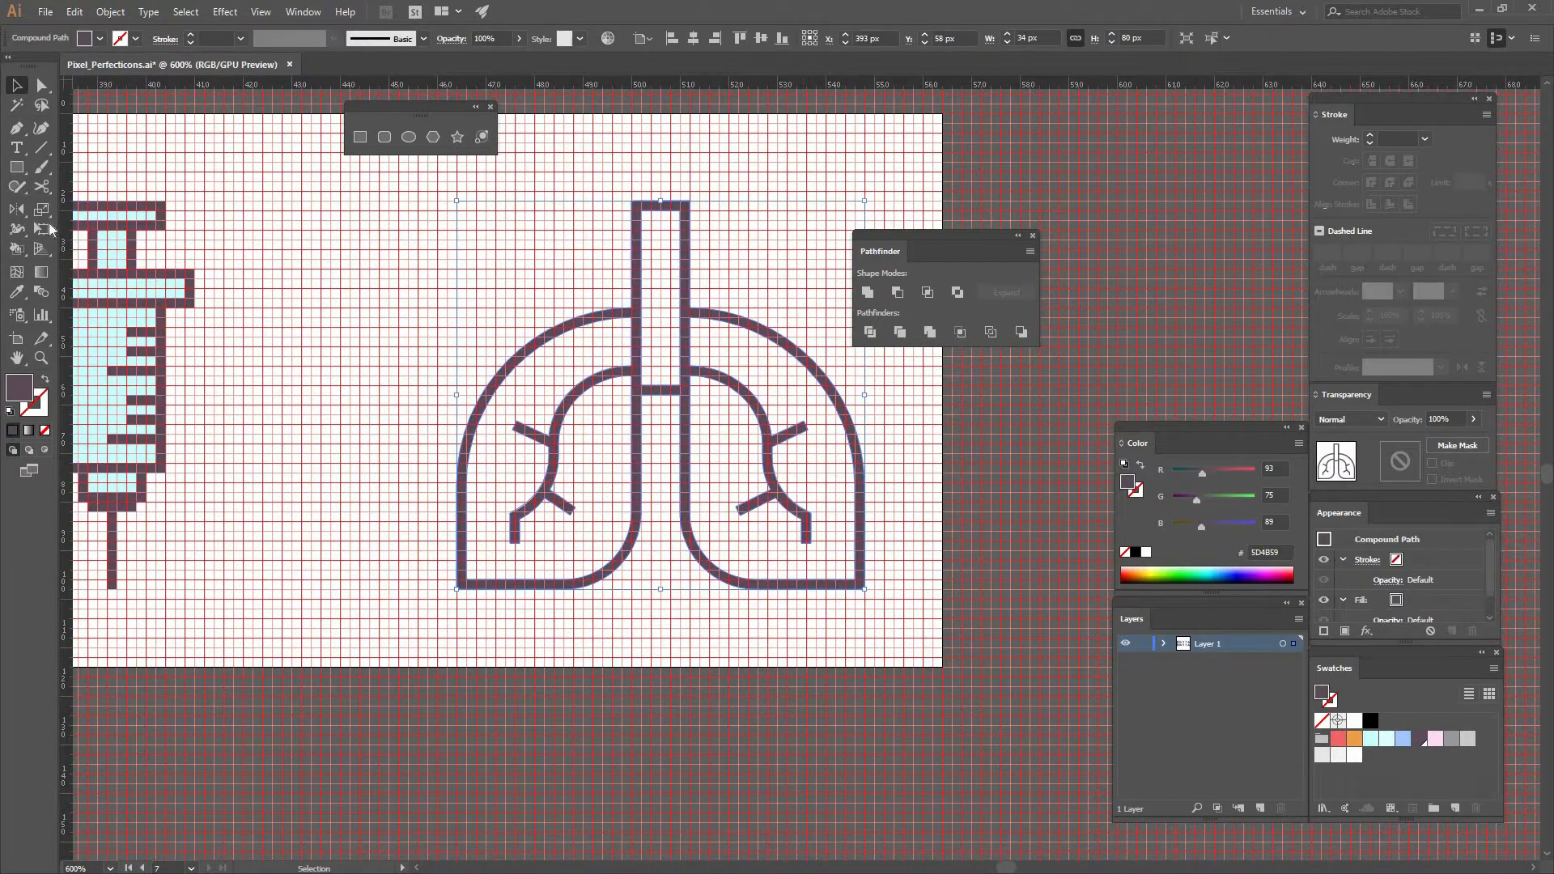
pyautogui.click(18, 250)
pyautogui.press('ctrl')
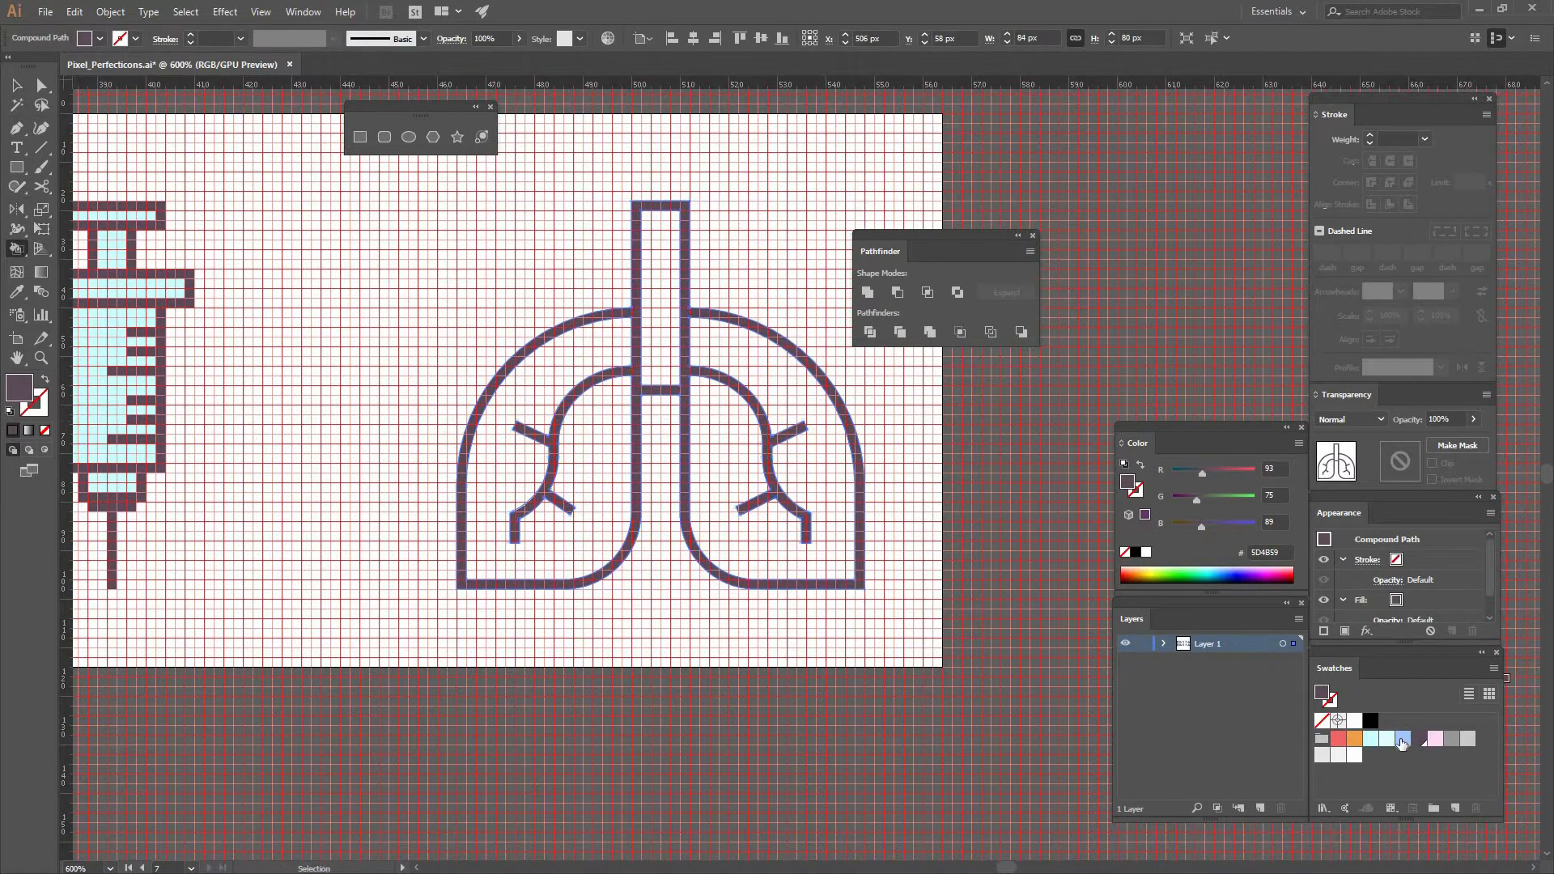
pyautogui.click(1402, 742)
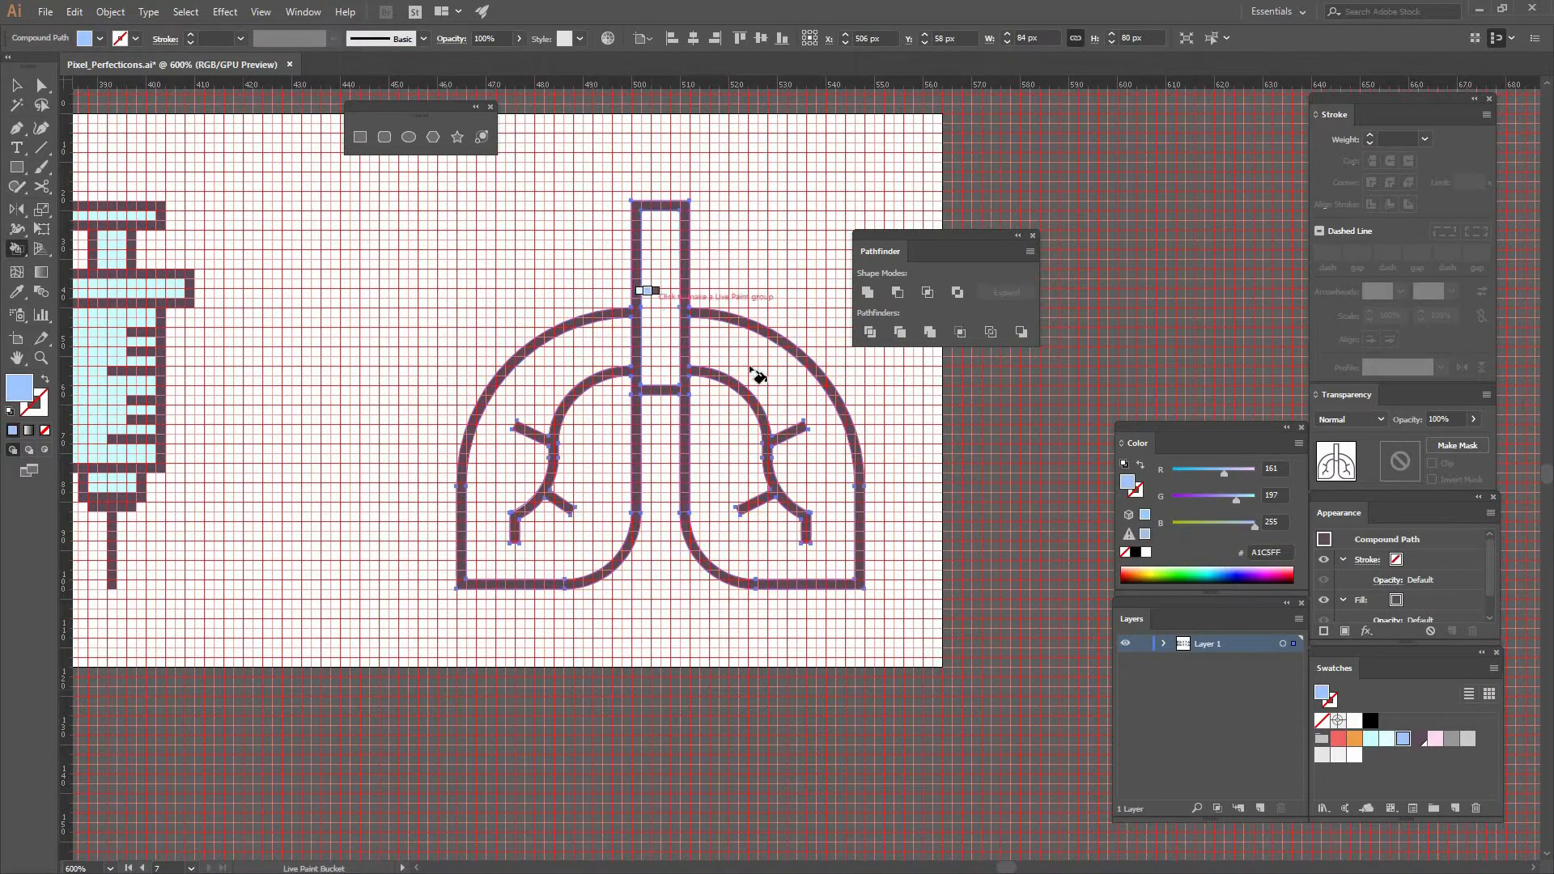
pyautogui.click(652, 299)
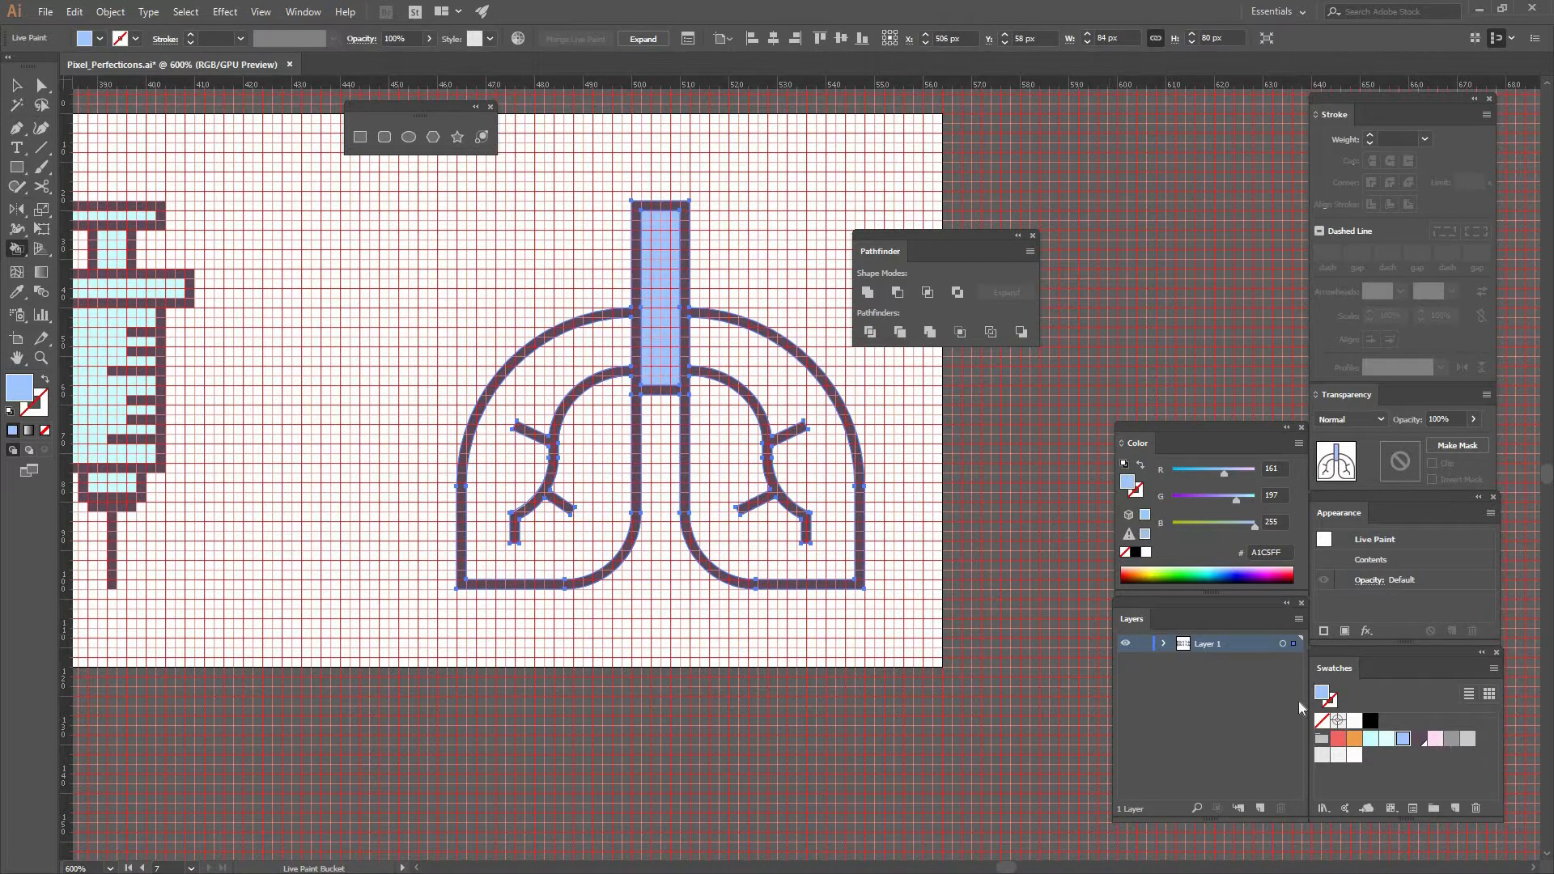
# Step: Fill both lungs around the bronchi with pink FFDBF6 and deselect the icon
pyautogui.click(1434, 738)
pyautogui.click(760, 376)
pyautogui.click(576, 356)
pyautogui.press('v')
pyautogui.click(539, 270)
# Step: Preview the whole colored icon artboard in Save for Web and close the preview without saving
pyautogui.hotkey('ctrl', '-')
pyautogui.hotkey('ctrl', '-')
pyautogui.hotkey('ctrl', '-')
pyautogui.hotkey('ctrl', '-')
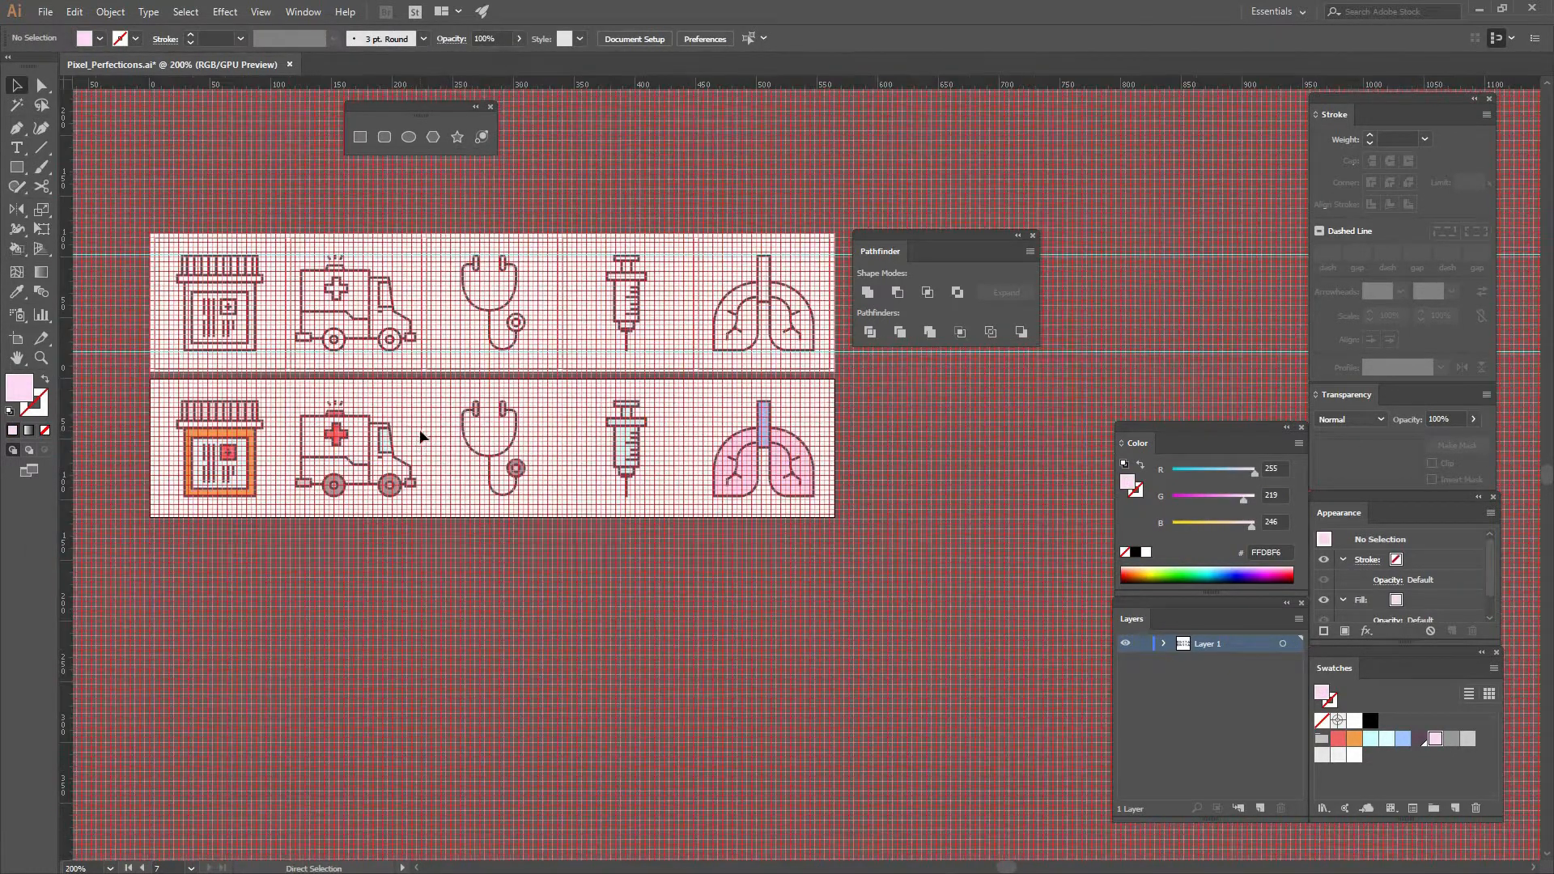
pyautogui.hotkey('ctrl', 'alt', 'shift', 's')
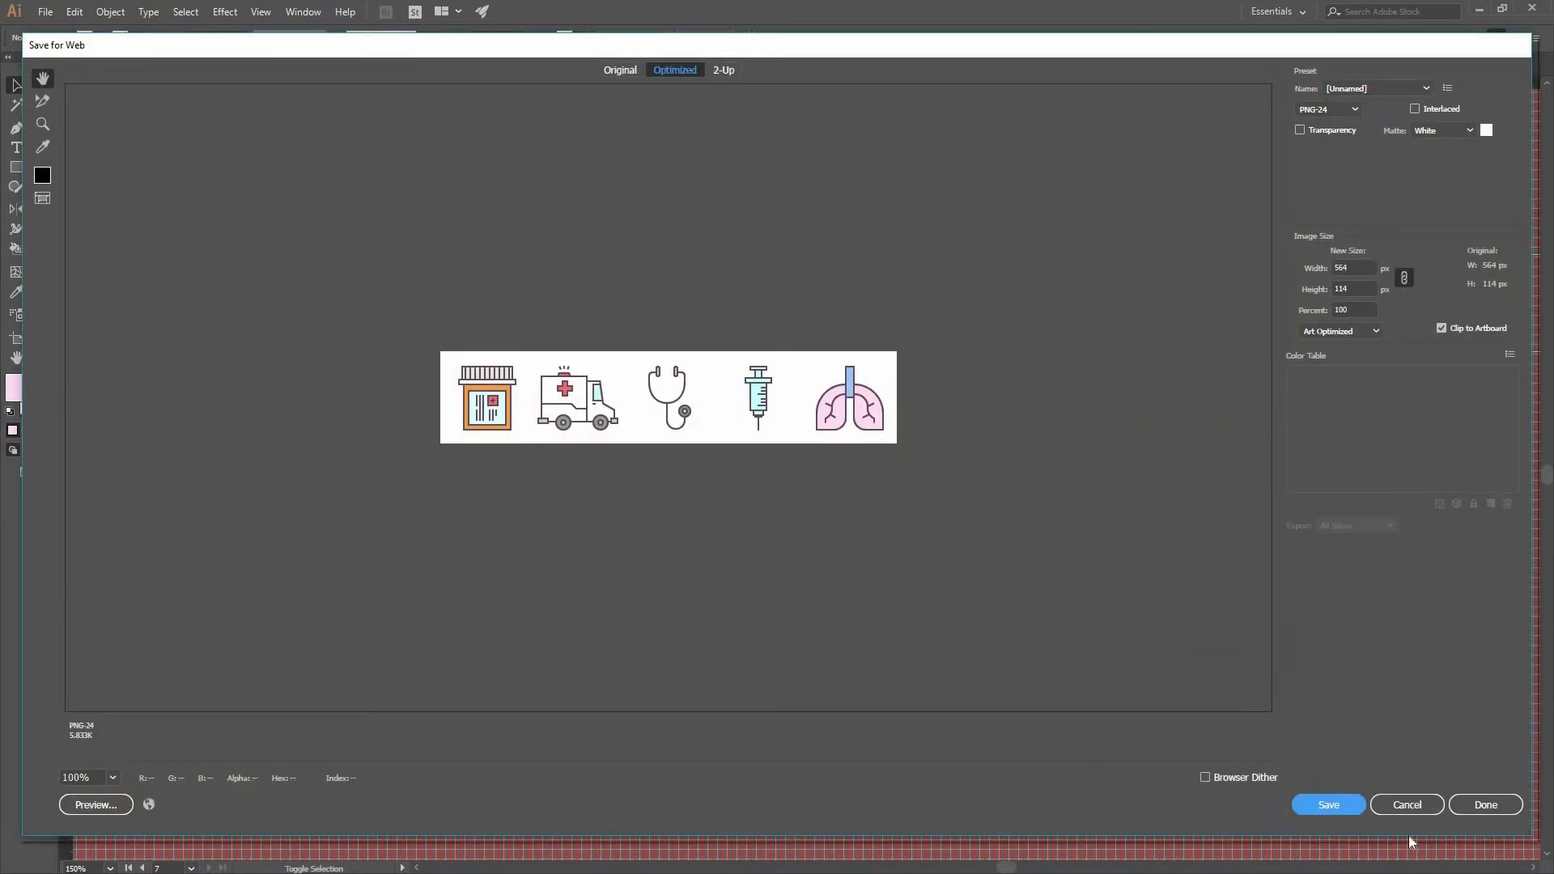
pyautogui.press('Escape')
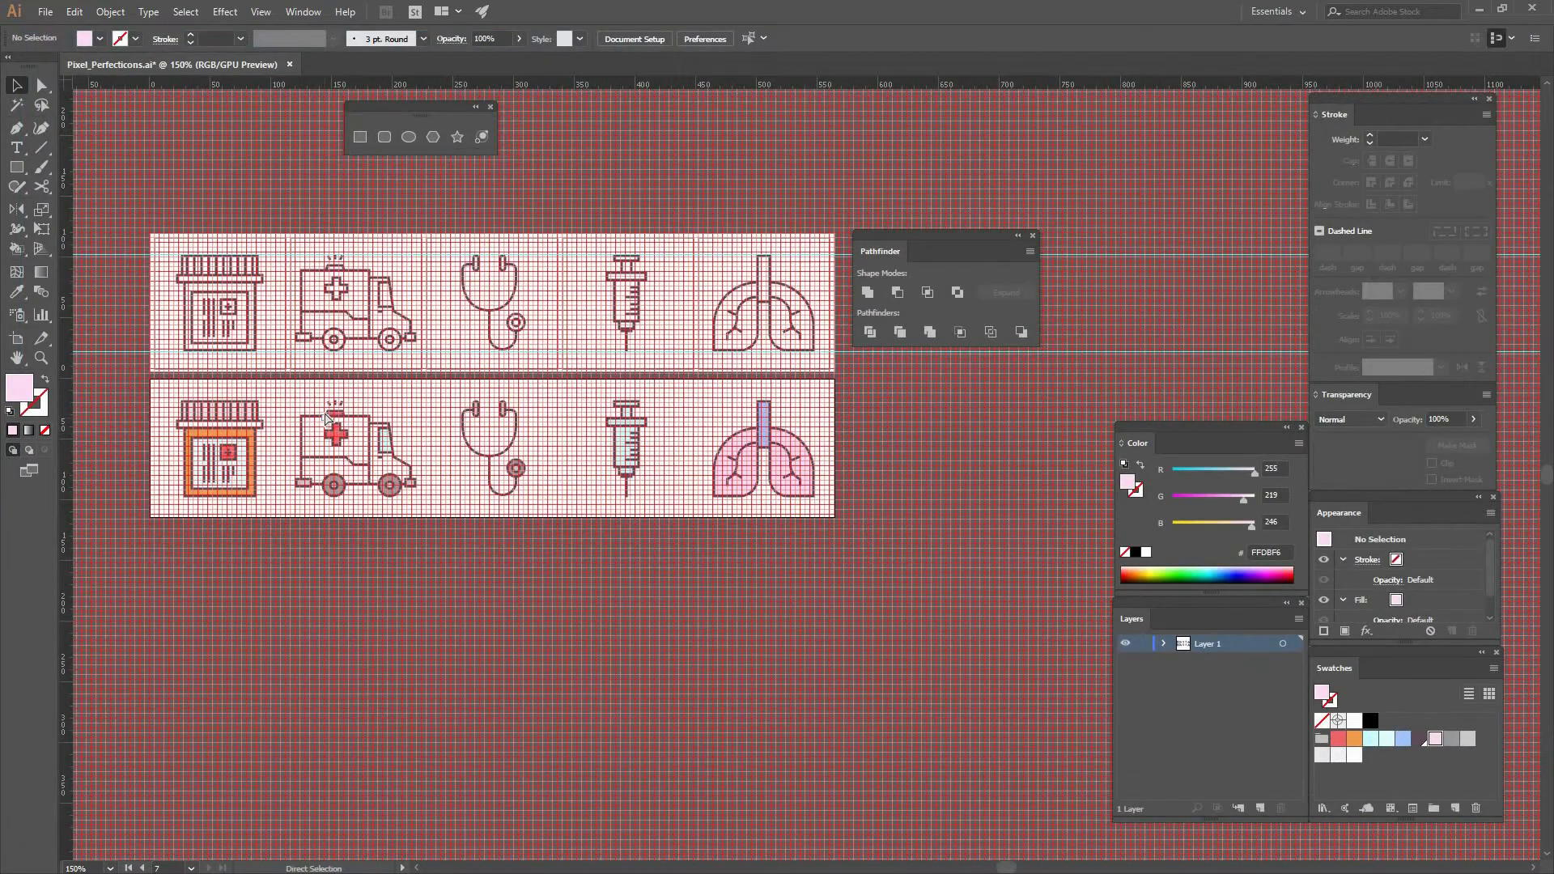
# Step: Isolate the Live Paint group of the colored medicine bottle, undoing any accidental move
pyautogui.hotkey('ctrl', '=')
pyautogui.hotkey('ctrl', '=')
pyautogui.hotkey('ctrl', '=')
pyautogui.moveTo(382, 436); pyautogui.dragTo(963, 501)
pyautogui.moveTo(351, 459); pyautogui.dragTo(740, 471)
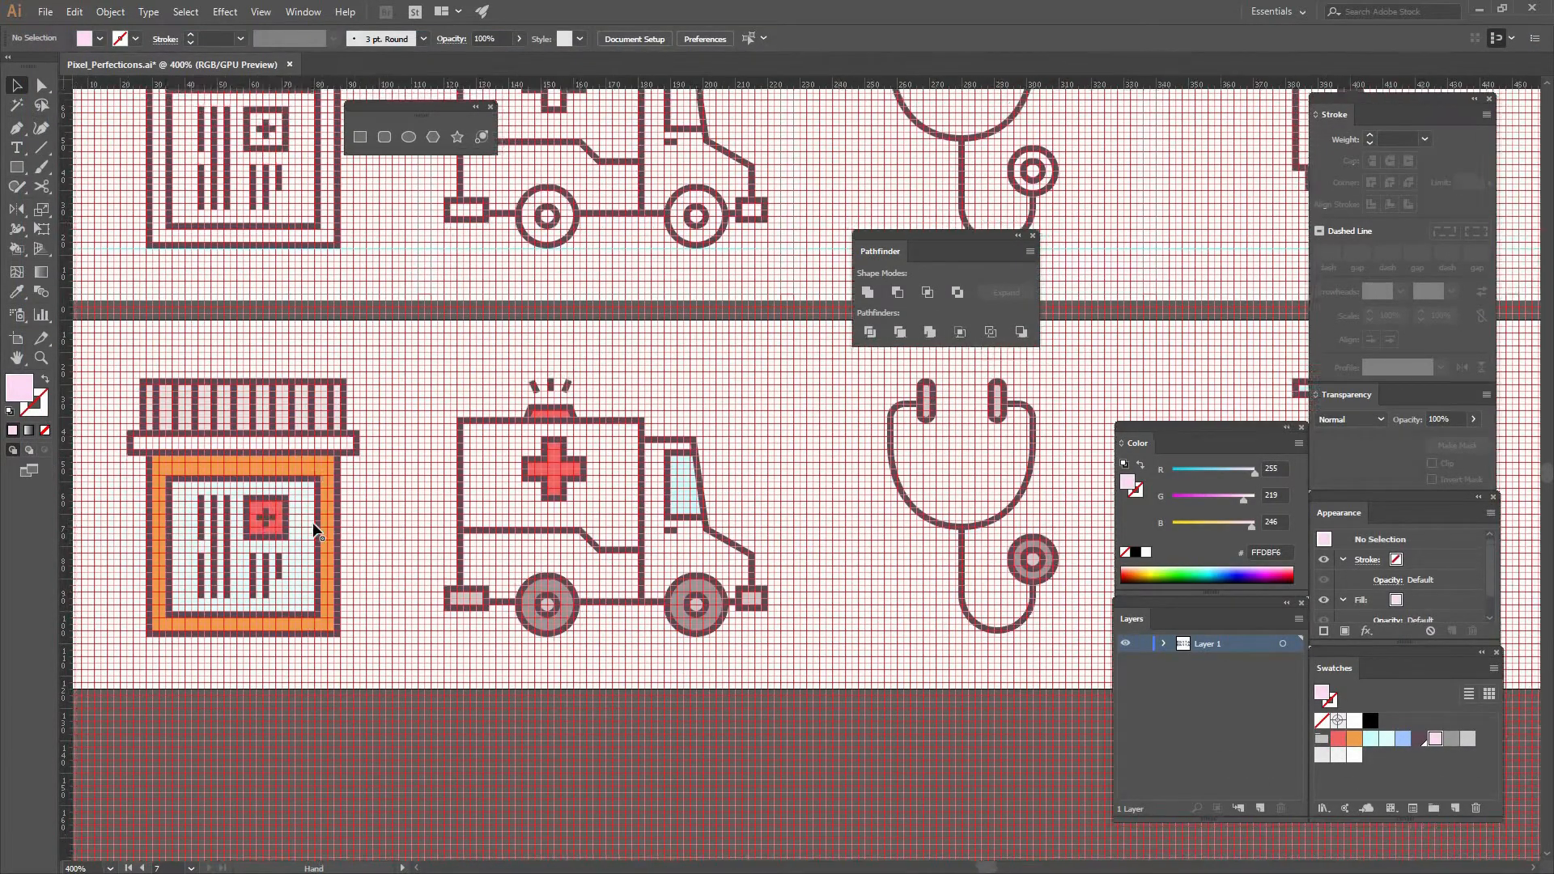
pyautogui.doubleClick(313, 522)
pyautogui.moveTo(353, 507); pyautogui.dragTo(367, 462)
pyautogui.hotkey('ctrl', 'z')
pyautogui.doubleClick(314, 525)
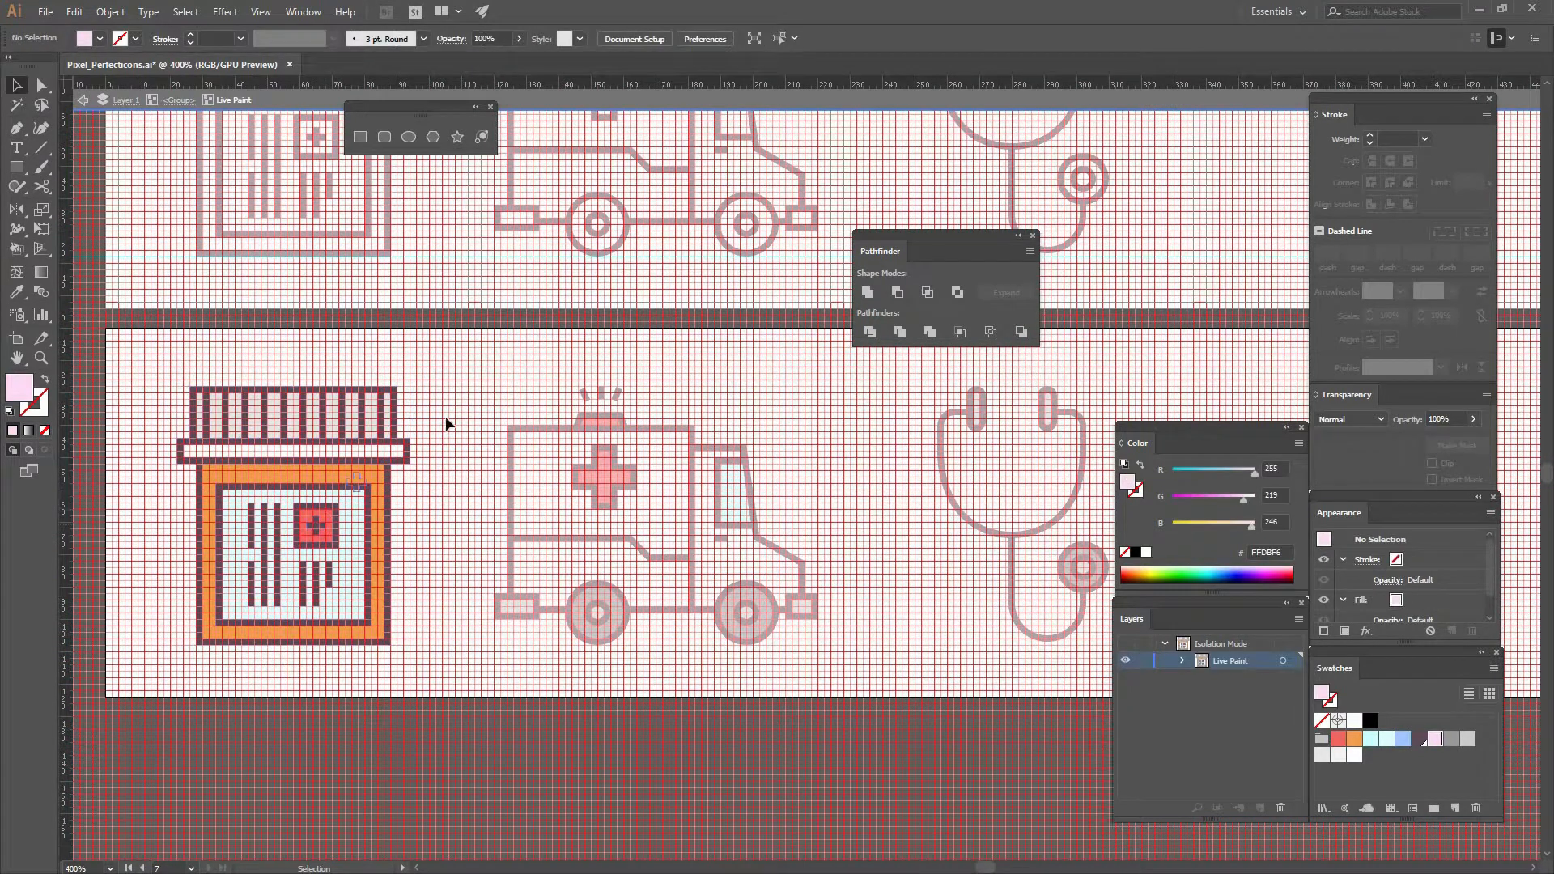
# Step: Fill the small cross on the medicine bottle's label with white FFFFFF and leave isolation mode
pyautogui.moveTo(322, 525); pyautogui.dragTo(421, 411)
pyautogui.hotkey('ctrl', 'z')
pyautogui.click(1354, 720)
pyautogui.click(425, 498)
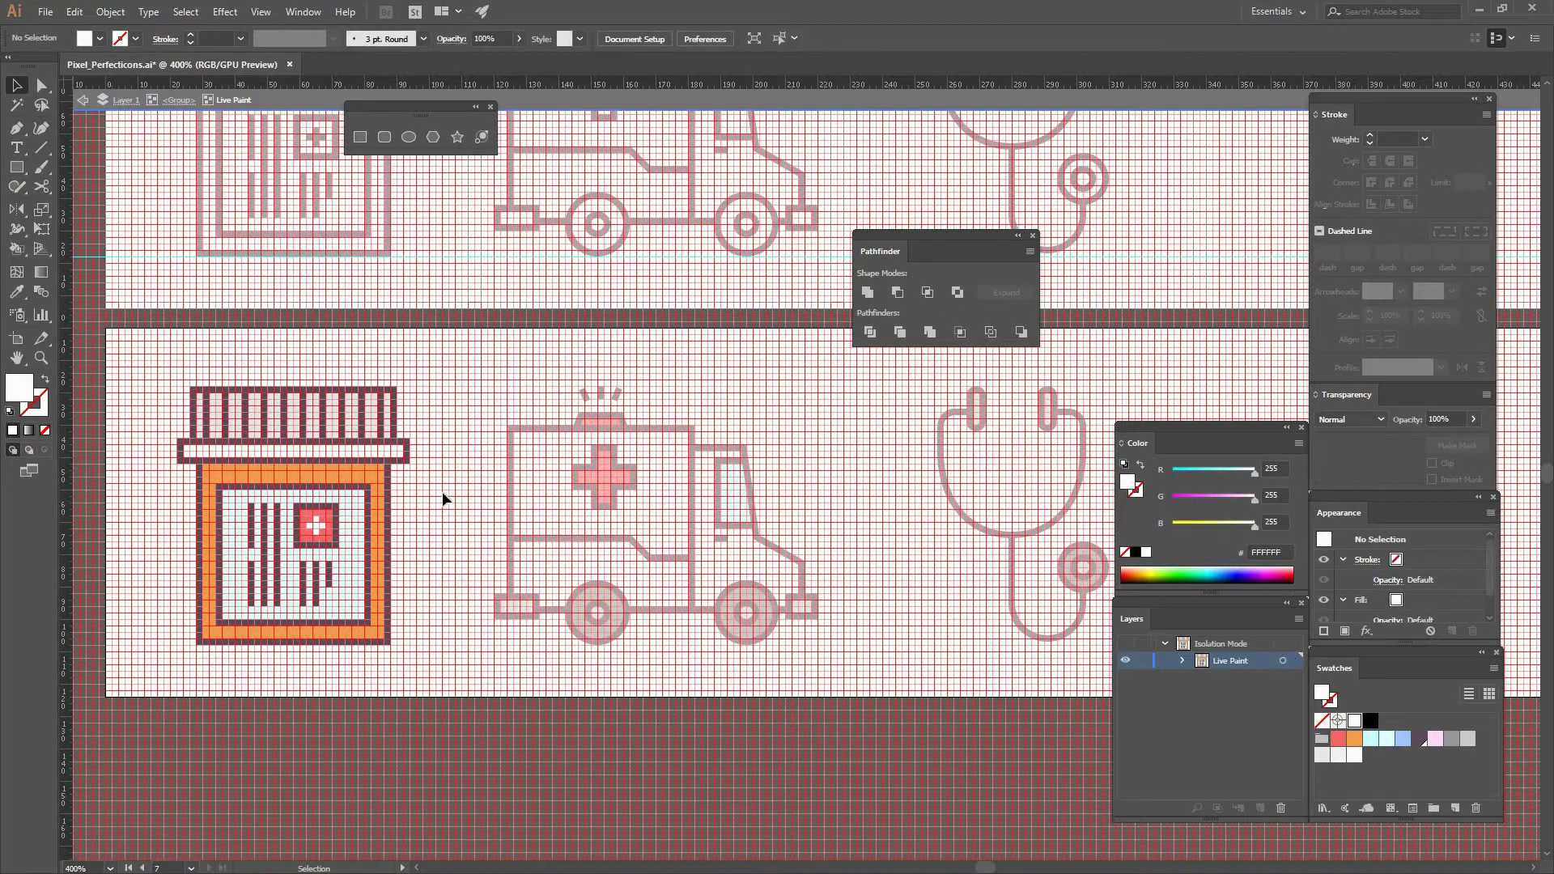
pyautogui.press('Escape')
# Step: Preview the colored icon artboard in Save for Web at 400% and inspect the edges from the medicine bottle to the lungs
pyautogui.hotkey('ctrl', 'alt', 'shift', 's')
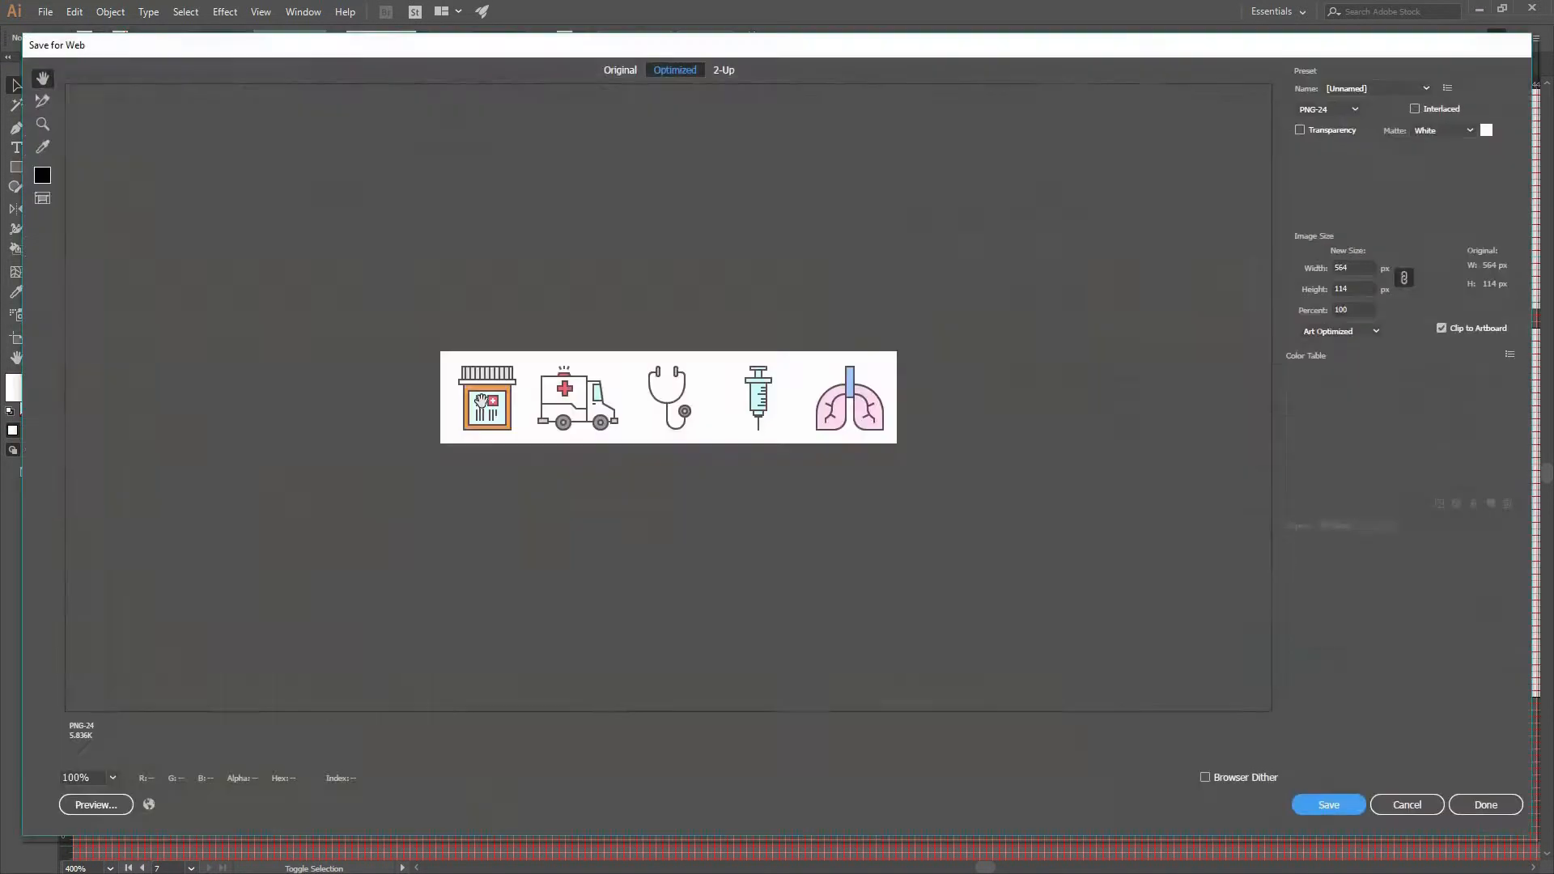
pyautogui.click(111, 777)
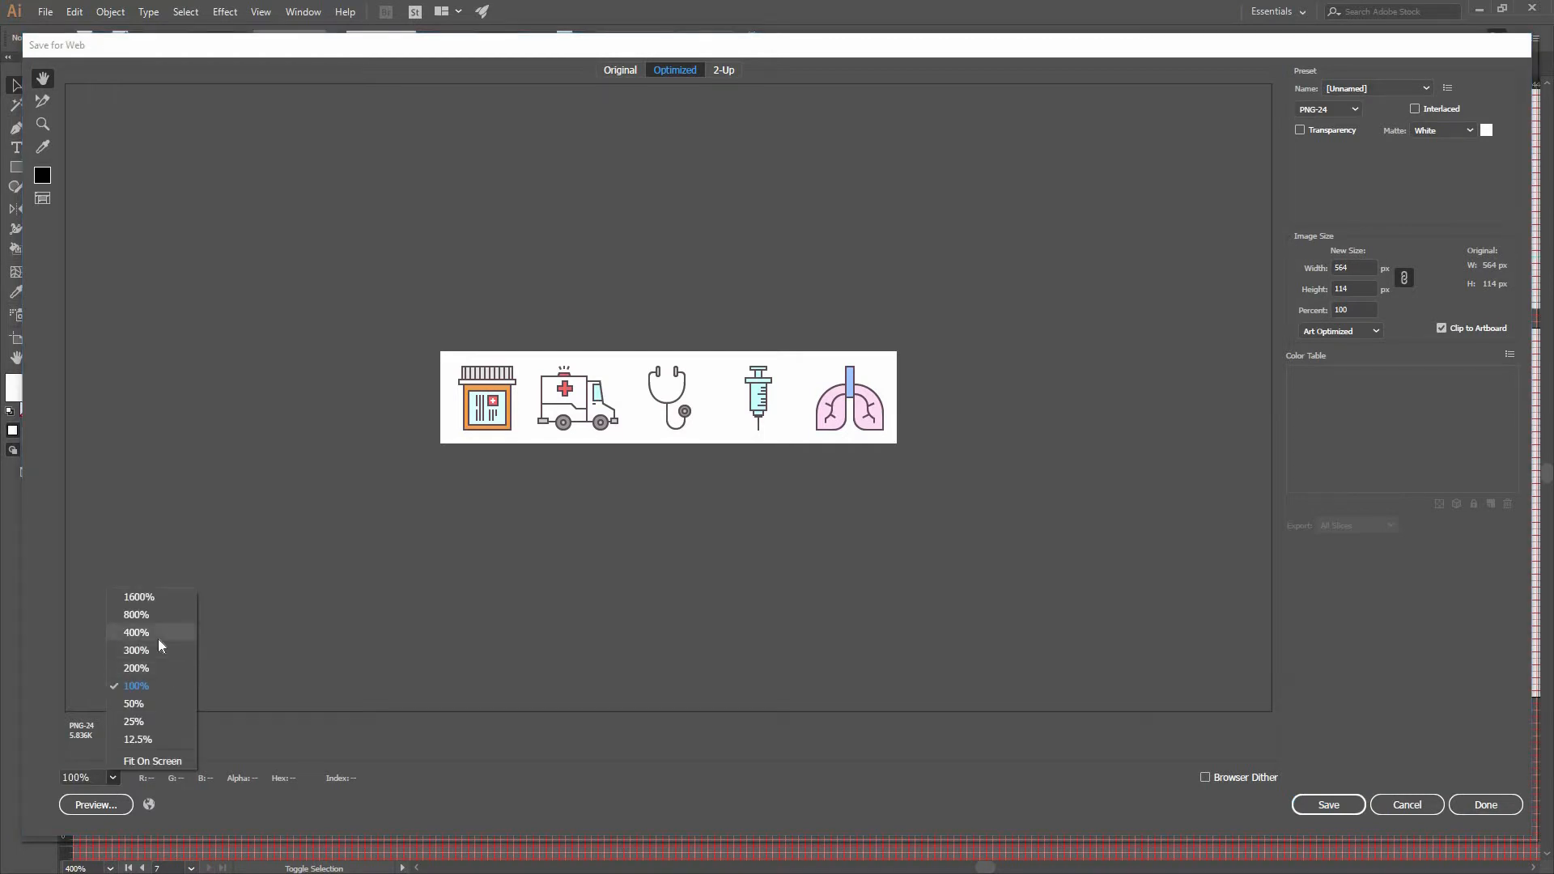
pyautogui.click(157, 637)
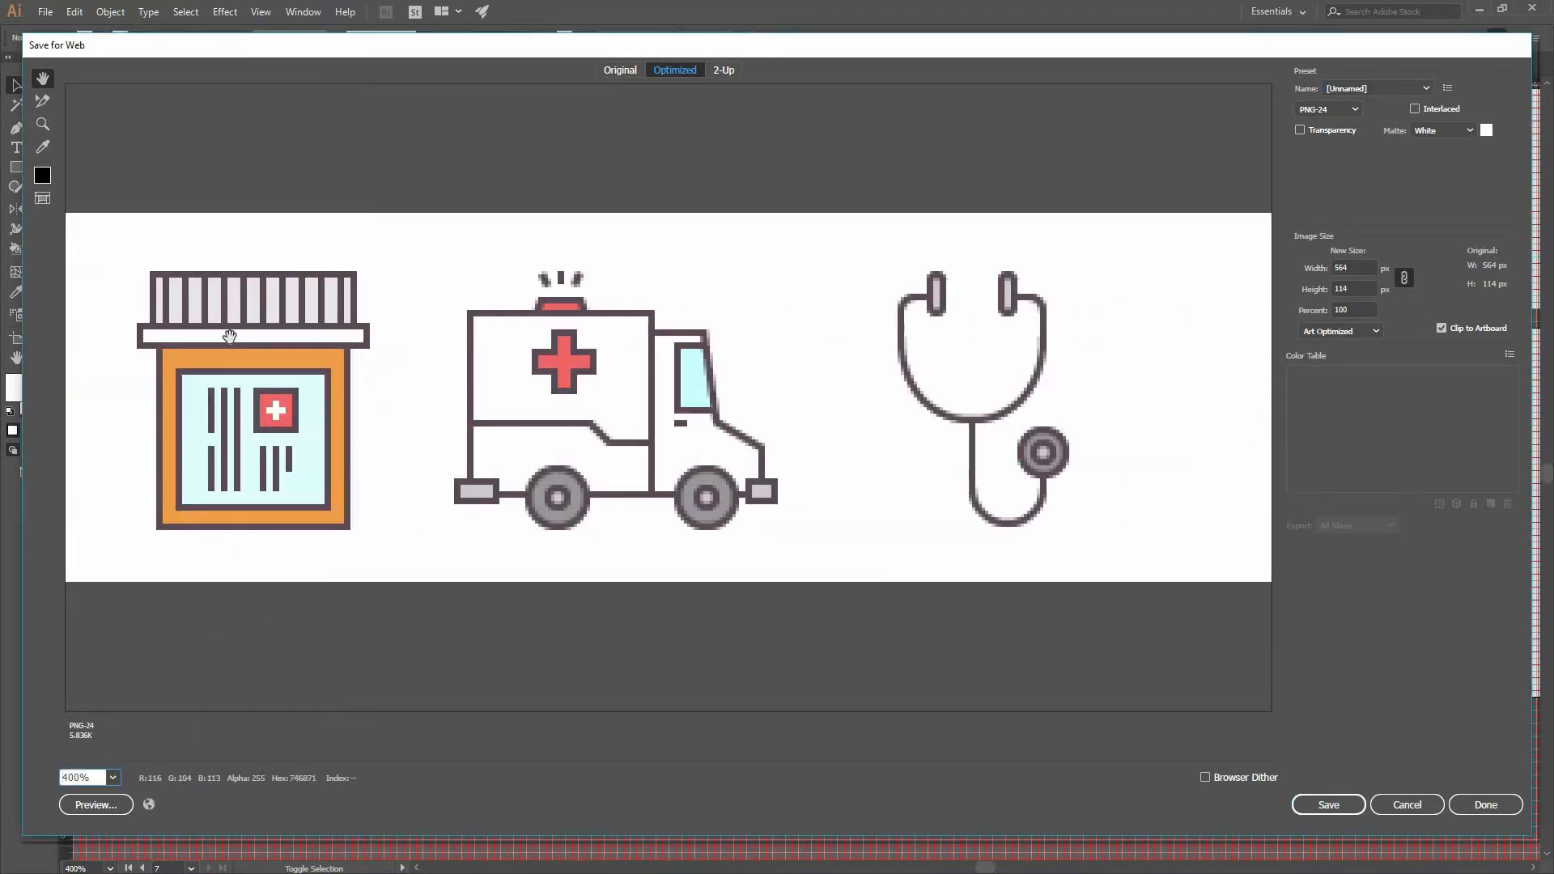
pyautogui.moveTo(914, 402); pyautogui.dragTo(694, 514)
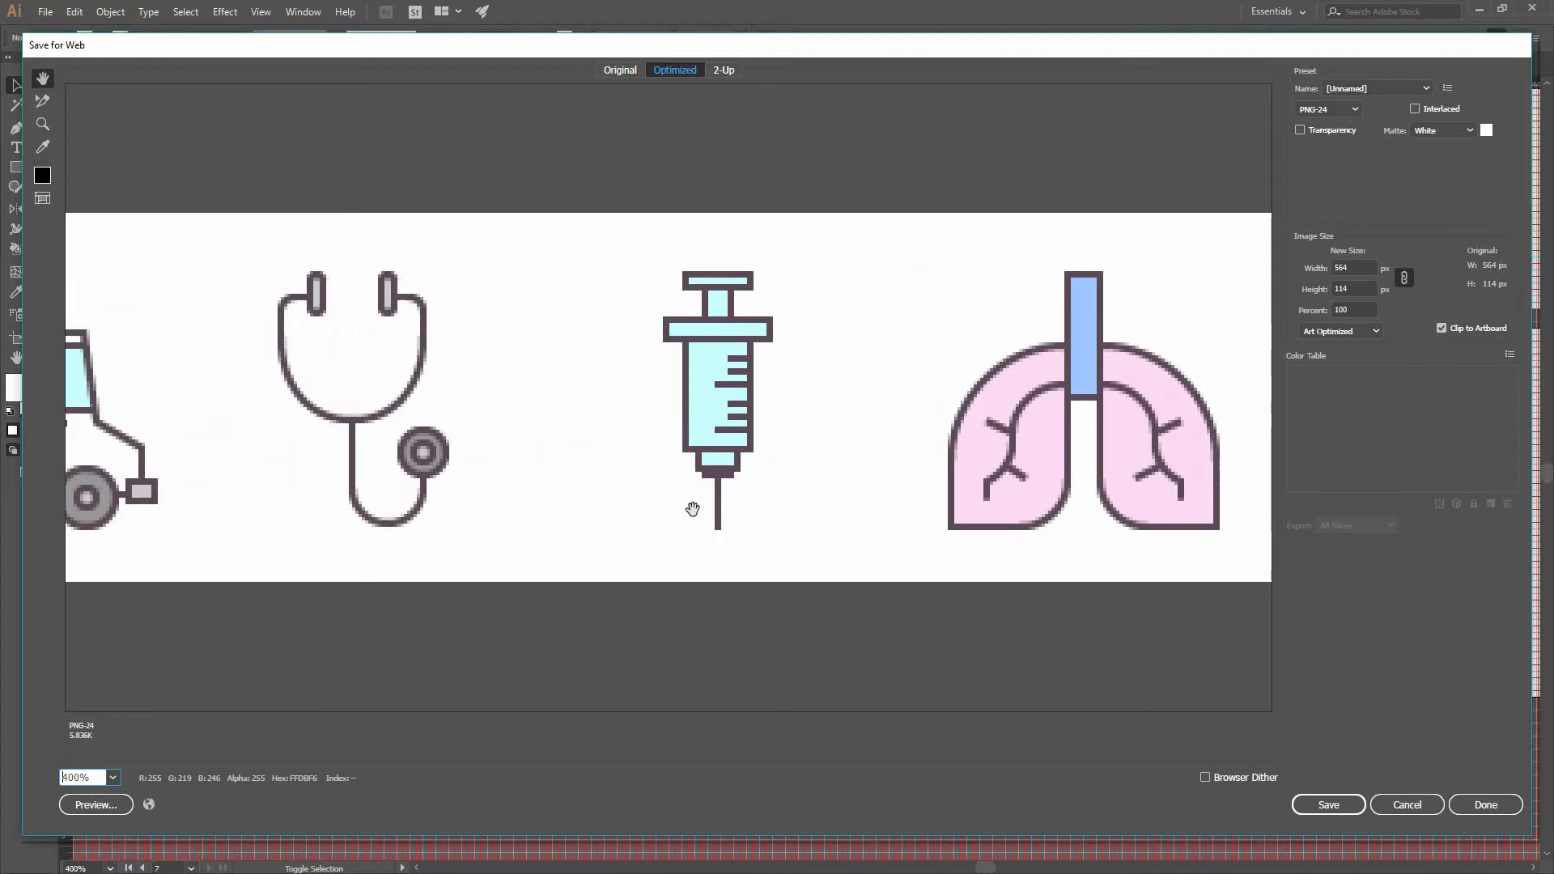
# Step: Check the colored icons' legibility at 50% and 25% in the export preview and close it without saving
pyautogui.click(112, 778)
pyautogui.click(139, 706)
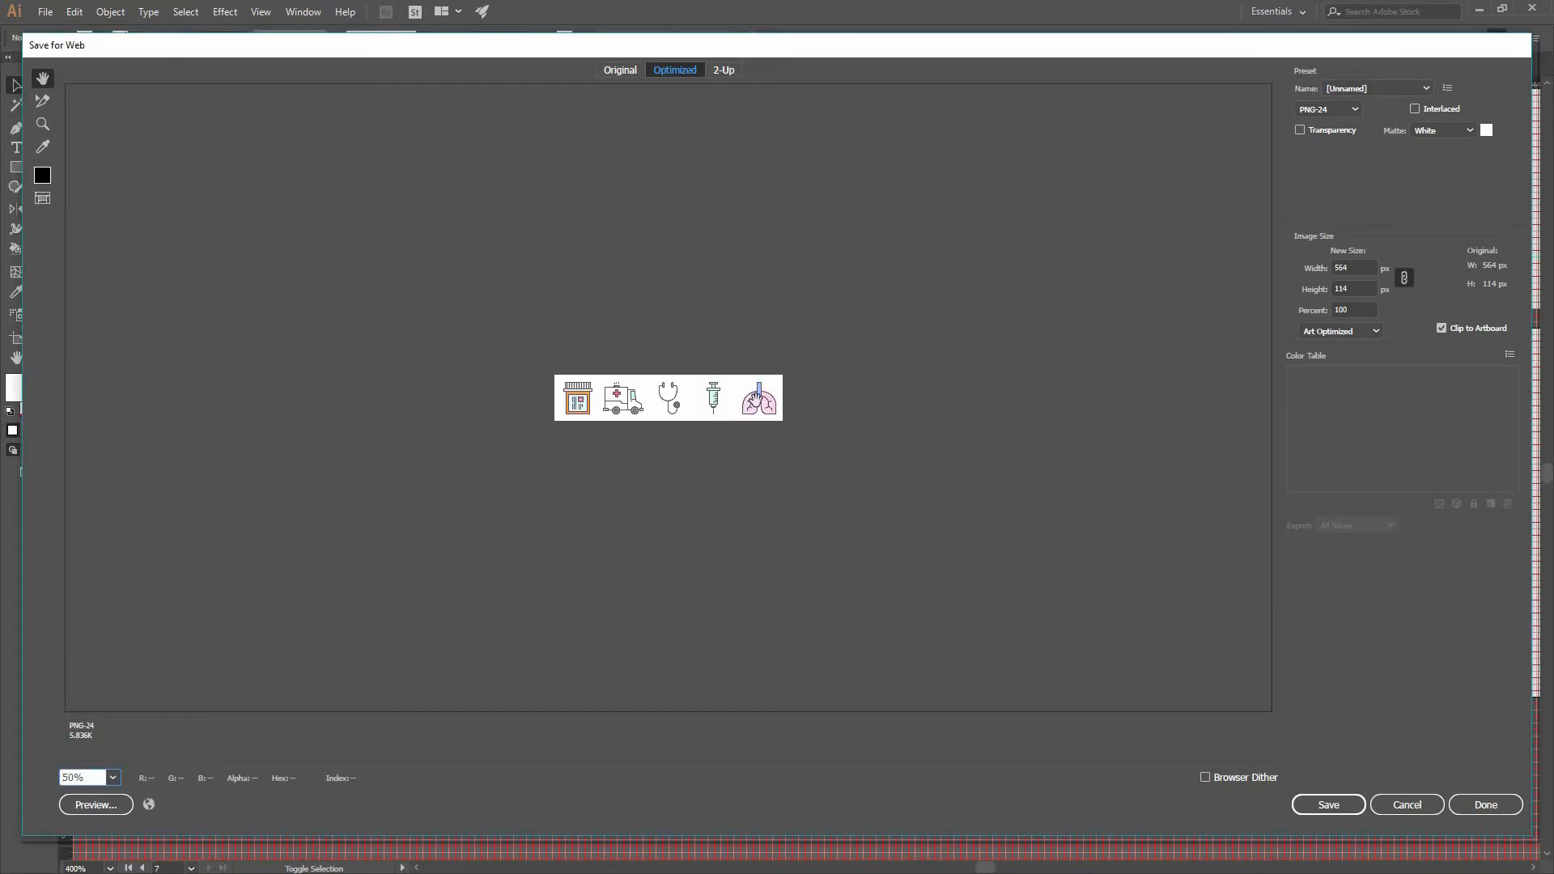
pyautogui.click(113, 776)
pyautogui.click(162, 719)
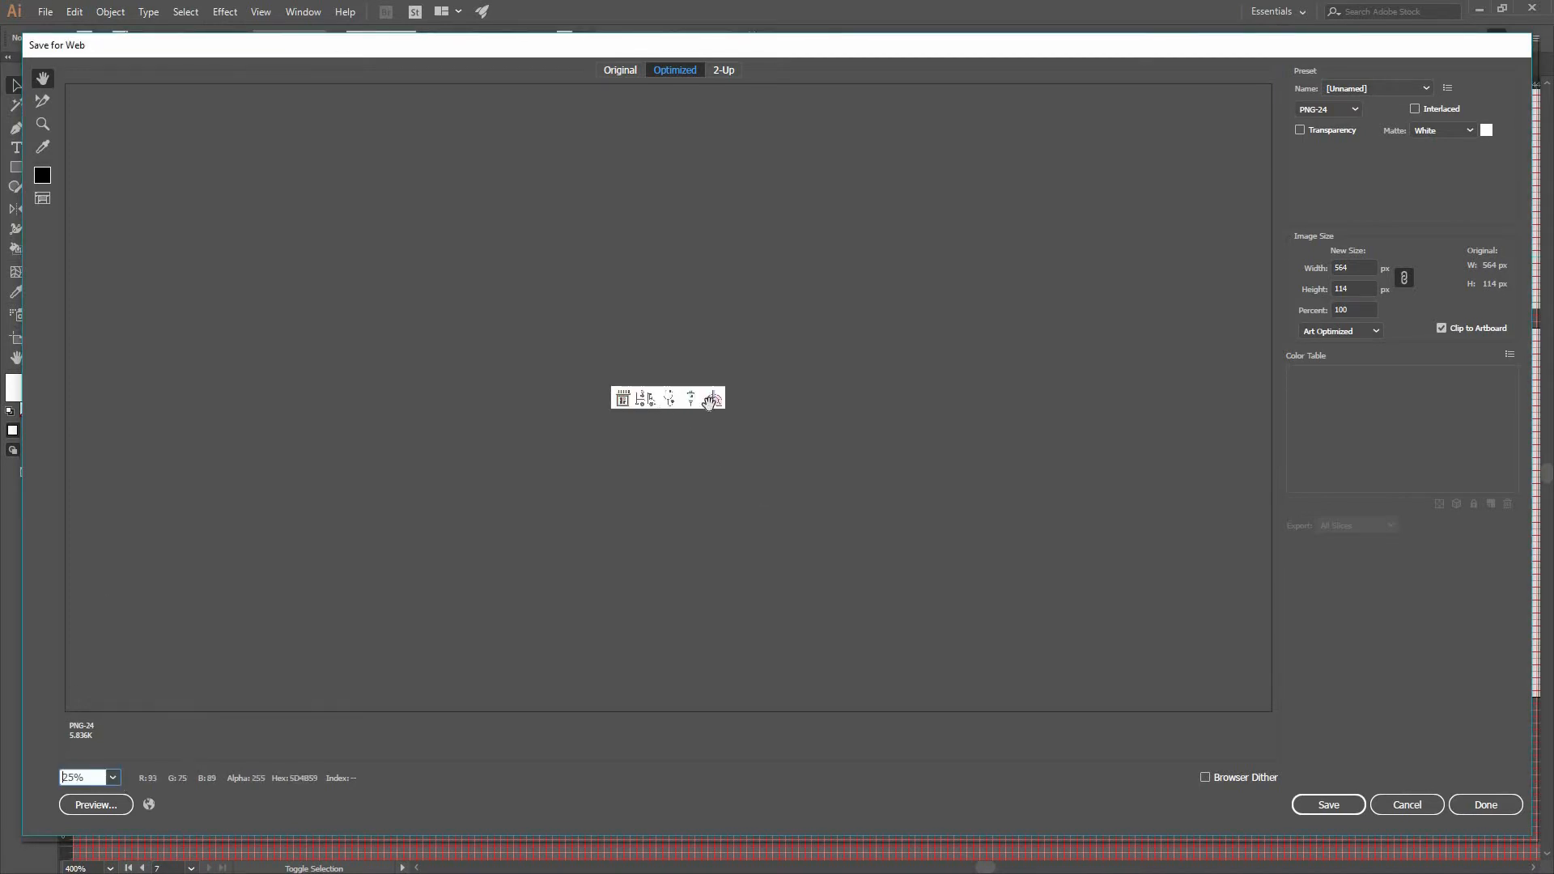
pyautogui.click(114, 778)
pyautogui.click(143, 706)
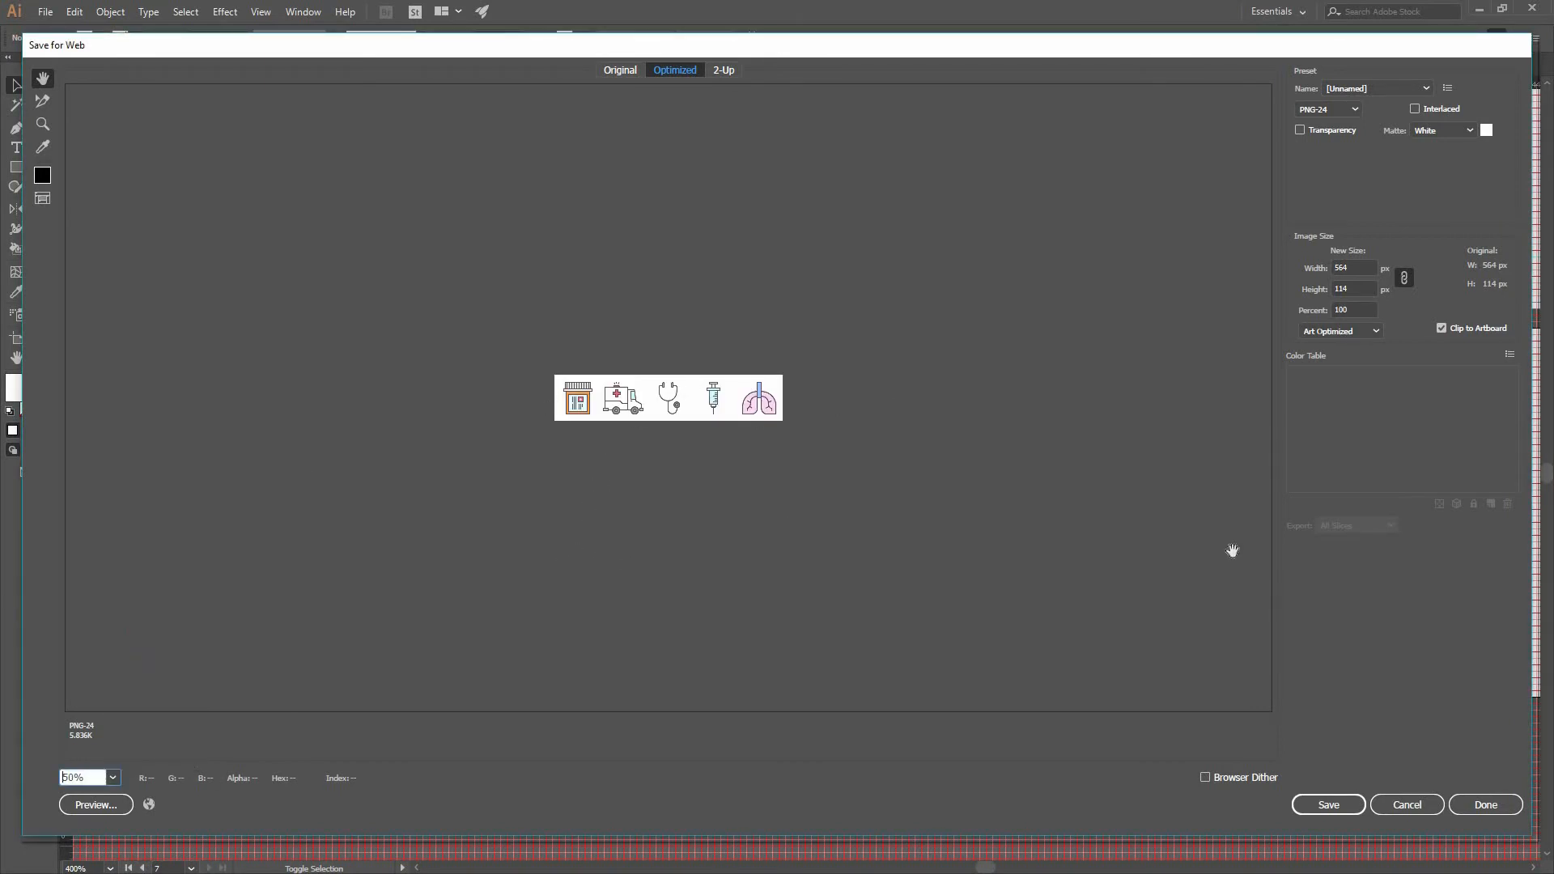
pyautogui.click(1406, 805)
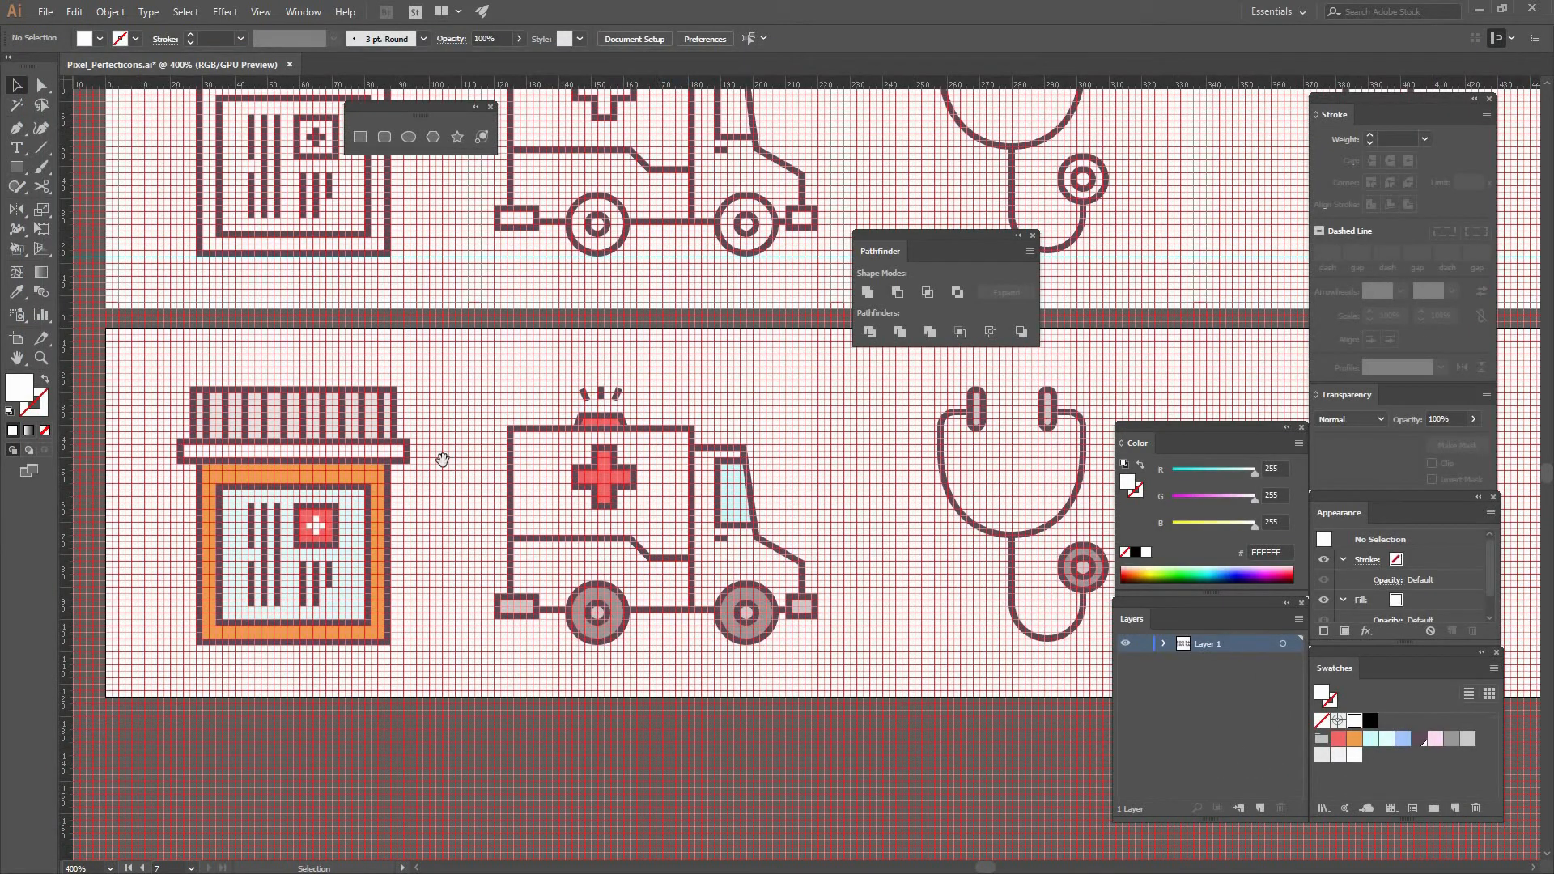
# Step: Make the original line-icon artboard active and open its Save for Web preview
pyautogui.scroll(5, 377, 477)
pyautogui.click(376, 502)
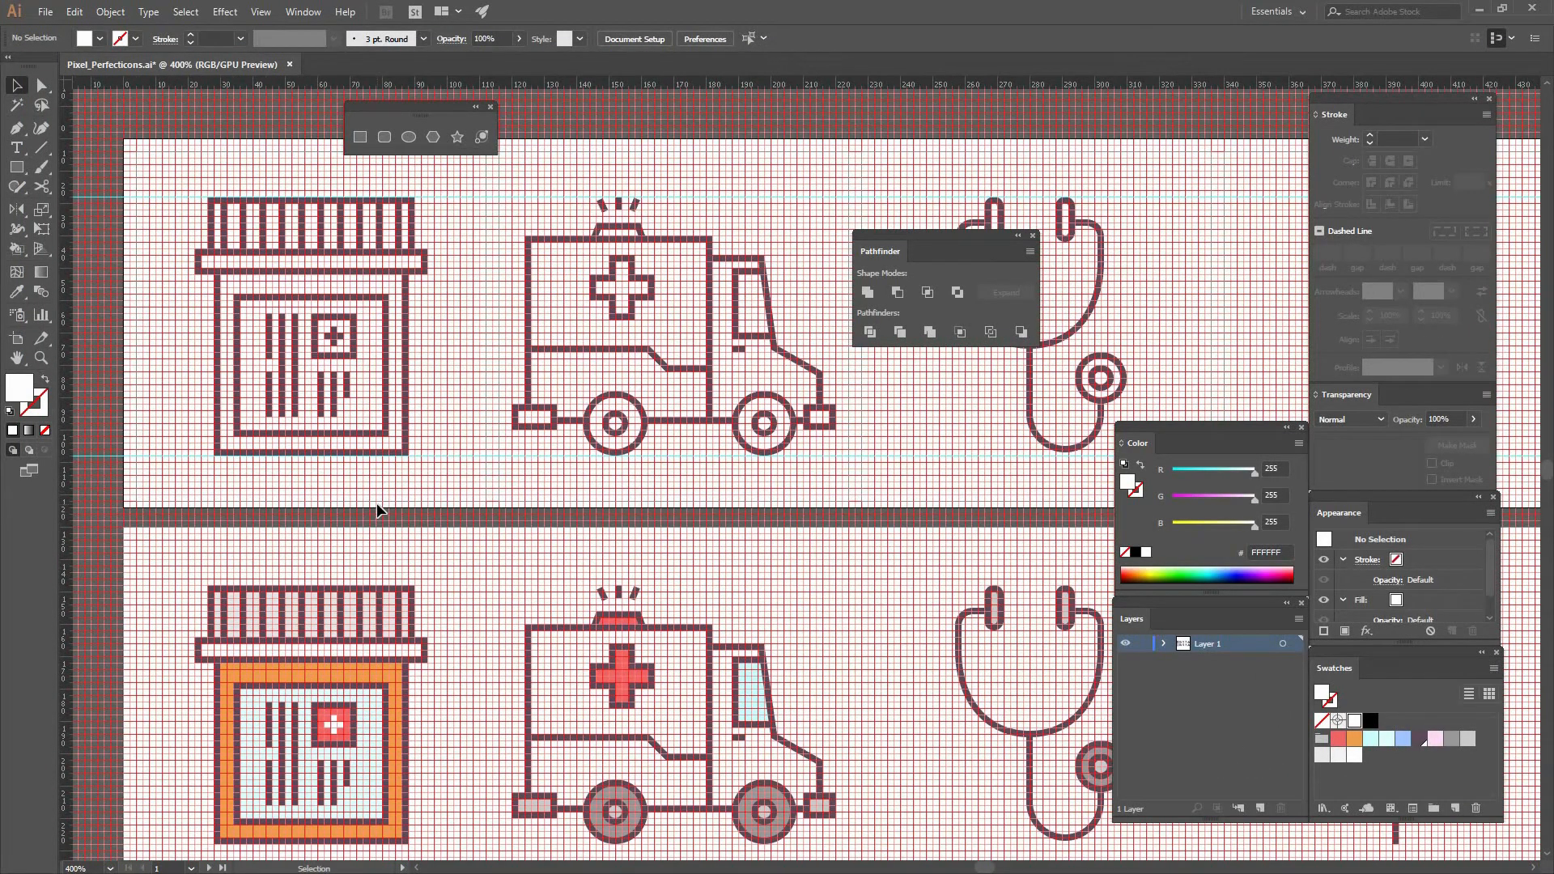
pyautogui.hotkey('ctrl', 'alt', 'shift', 's')
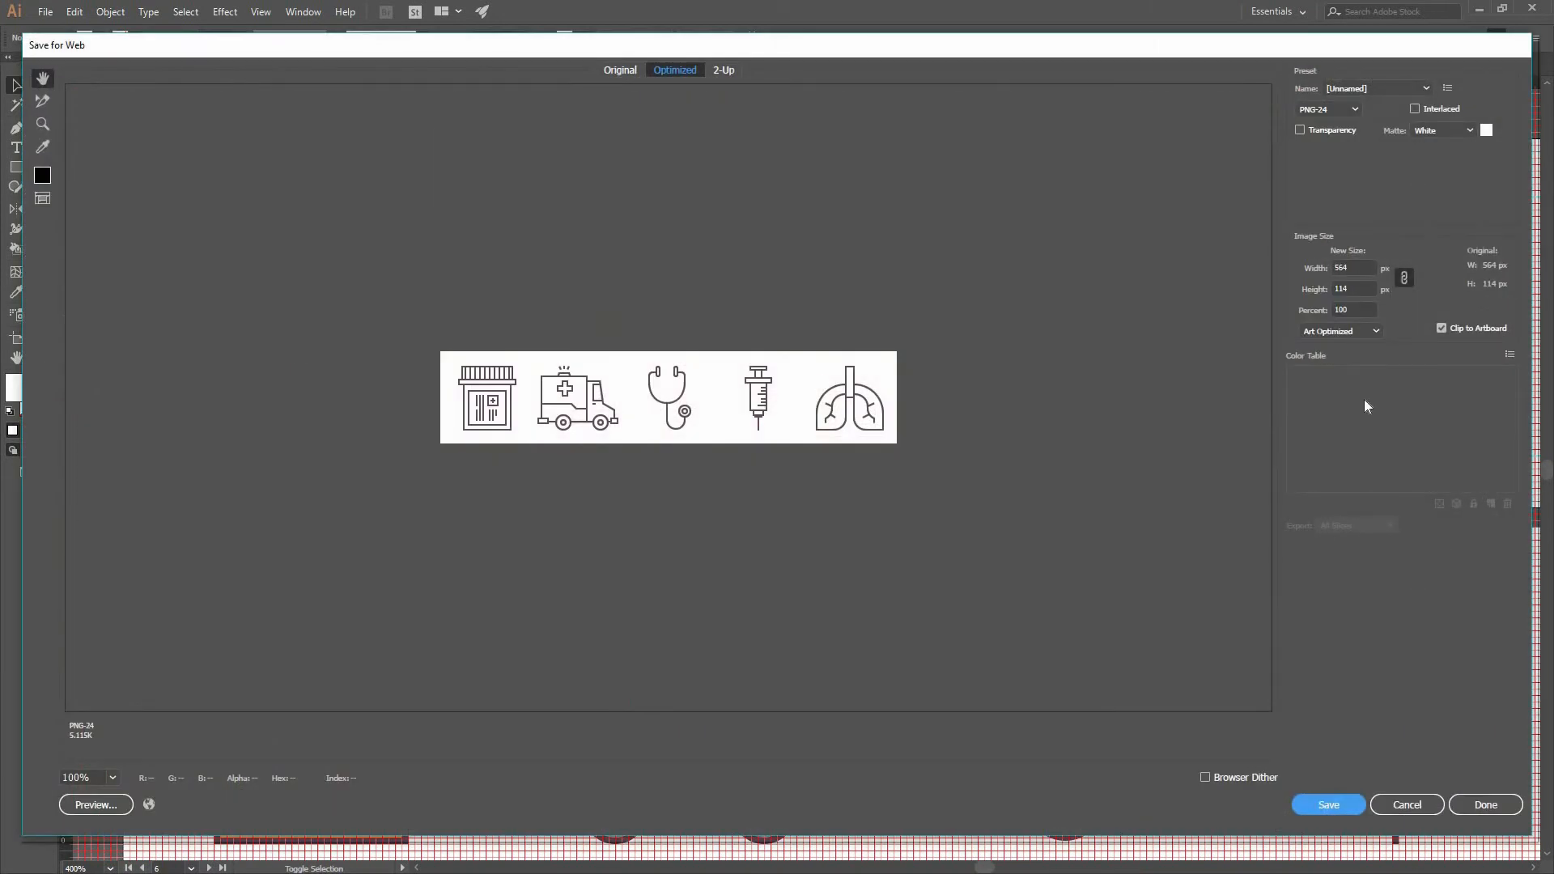